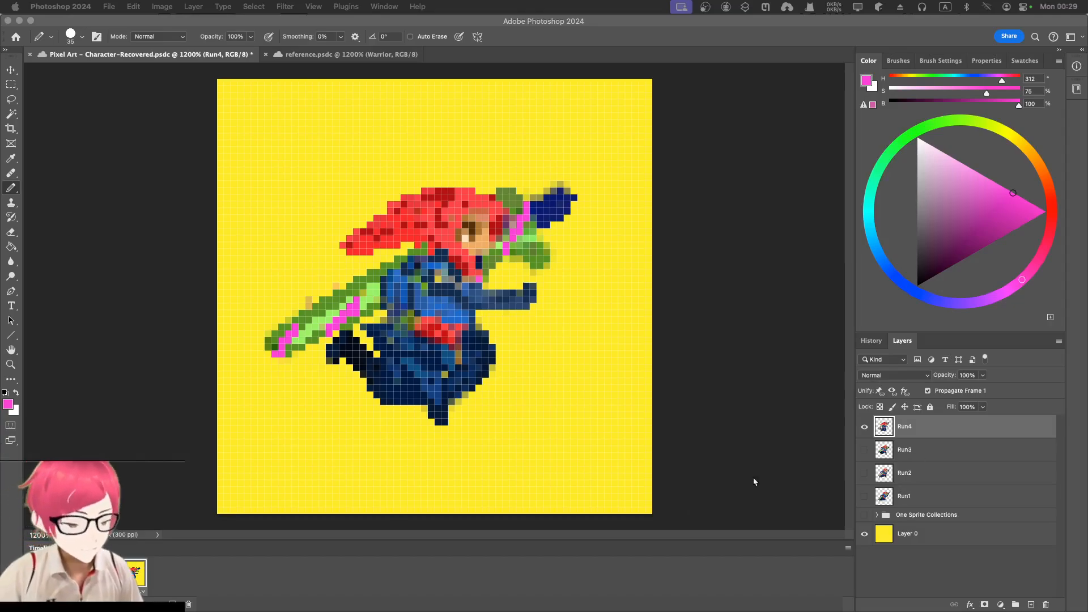
Step: Add a fifth frame to the animation timeline, continuing from the Run4 pose
{"action": "left_click", "coordinate": [885, 428]}
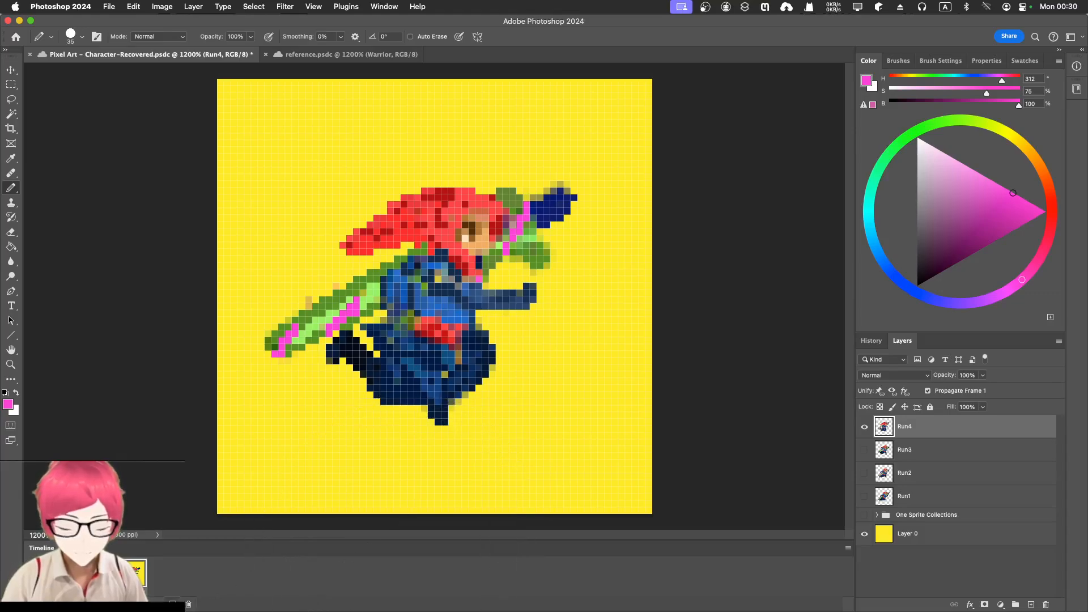
{"action": "left_click", "coordinate": [172, 602]}
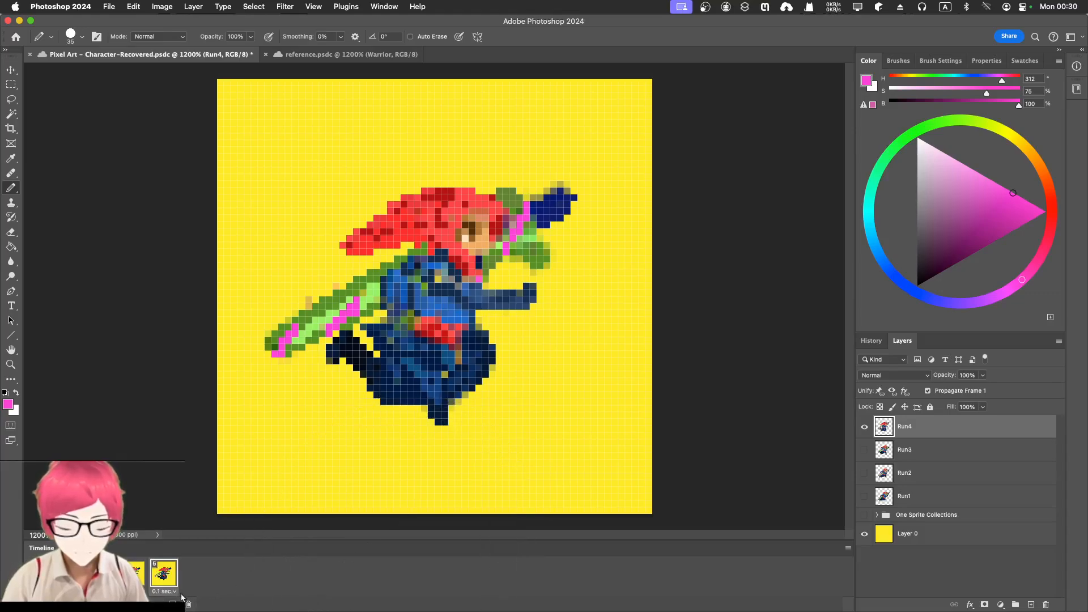
Step: Duplicate the Run4 layer as Run5 and hide Run4 in the new frame
{"action": "right_click", "coordinate": [898, 434]}
{"action": "left_click", "coordinate": [942, 345]}
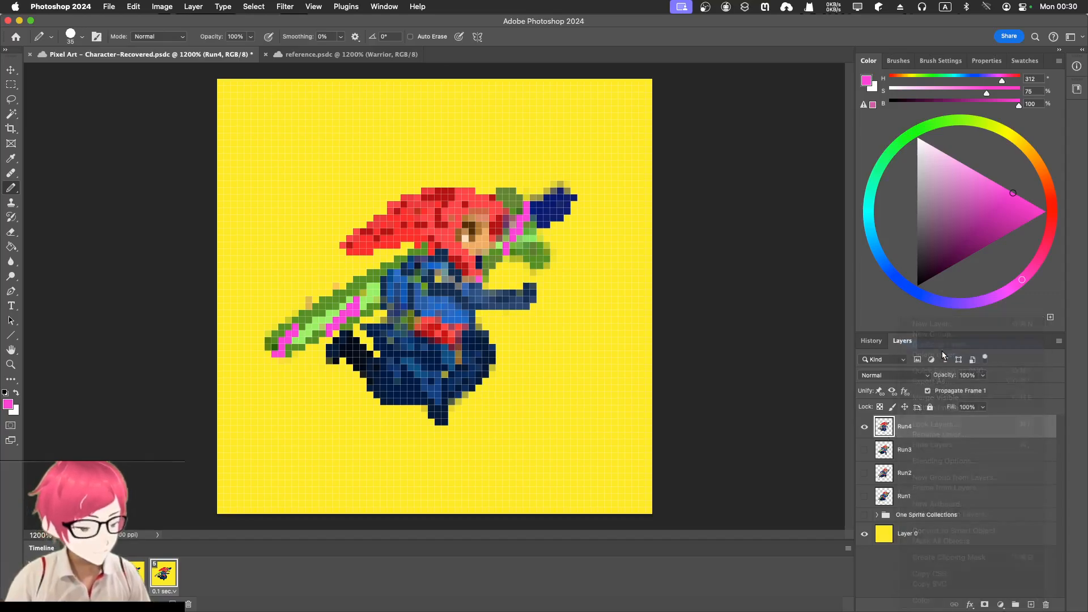
{"action": "key", "text": "Right"}
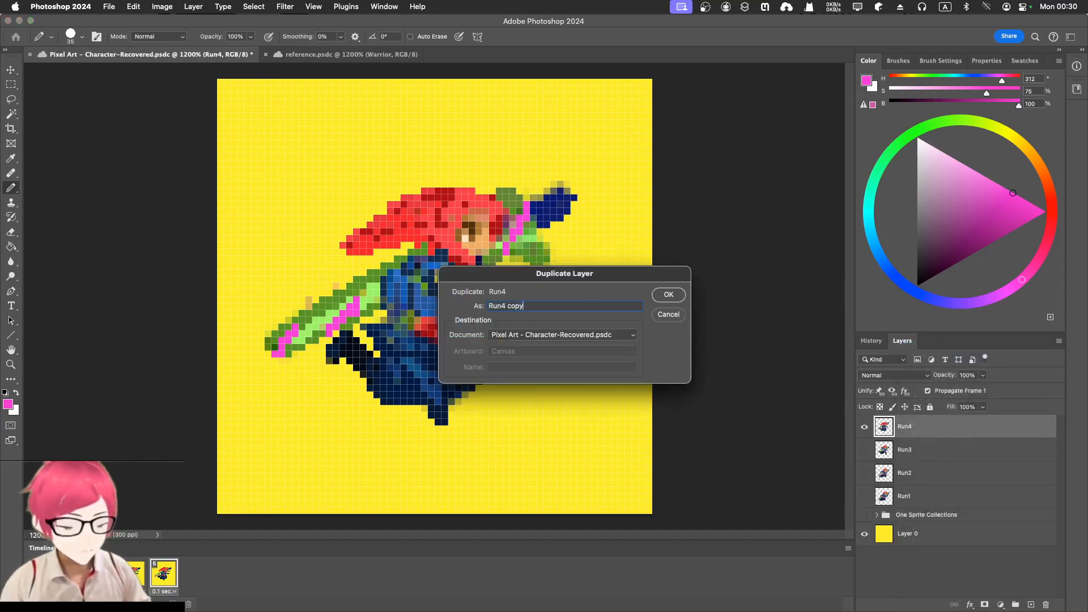
{"action": "key", "text": "BackSpace"}
{"action": "key", "text": "BackSpace"}
{"action": "key", "text": "BackSpace"}
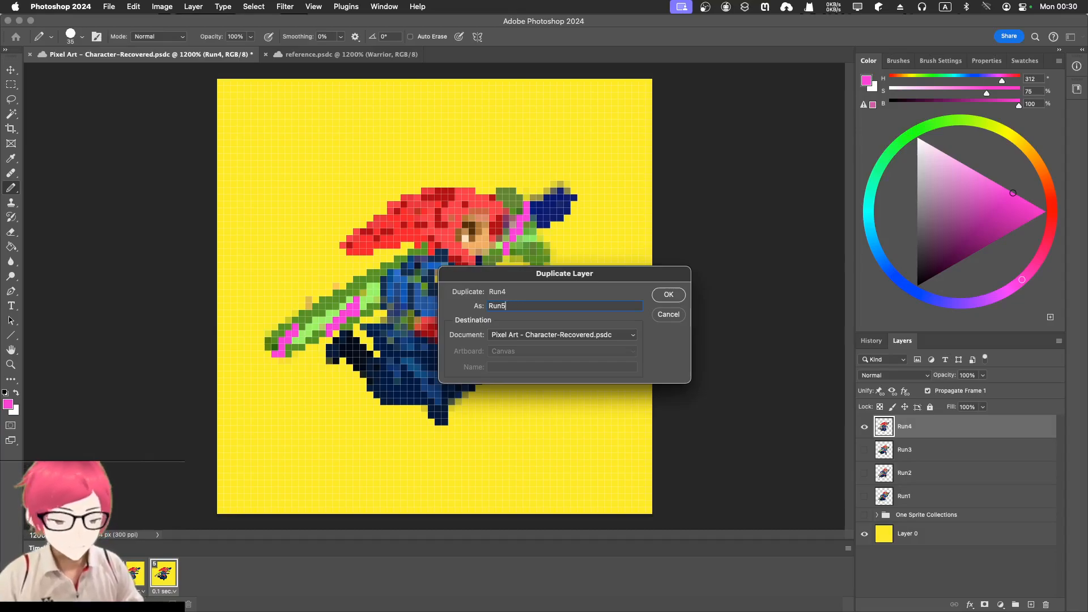
{"action": "key", "text": "Return"}
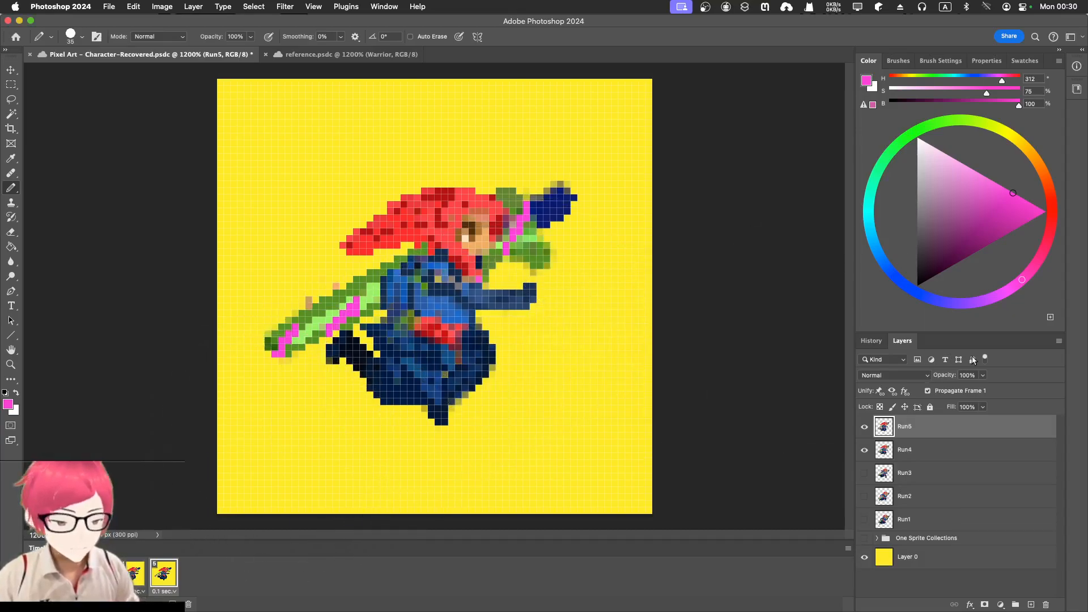
{"action": "left_click", "coordinate": [865, 451]}
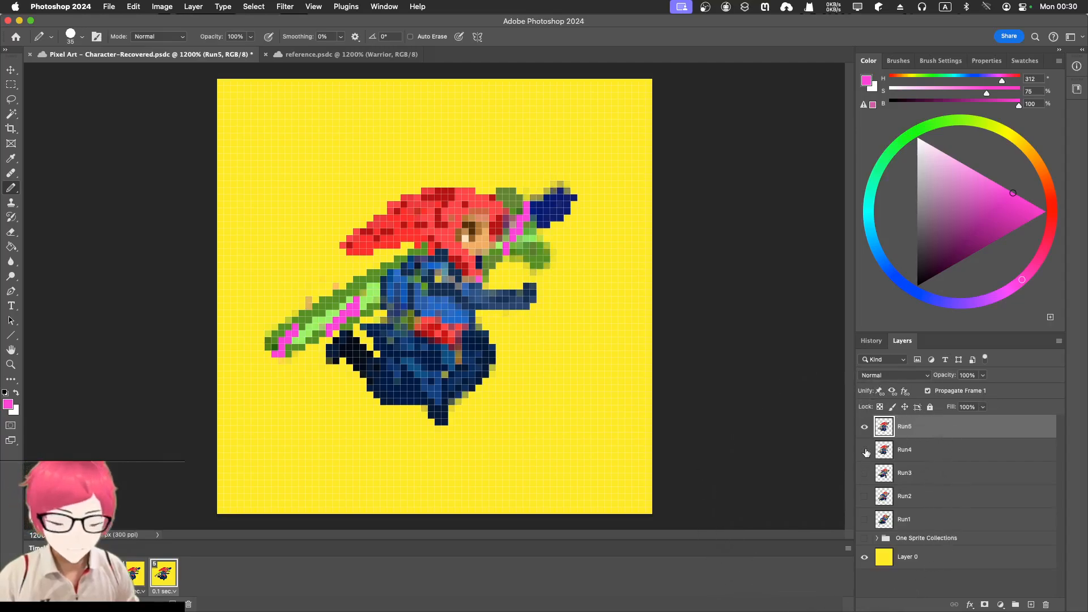
Step: Play back the run animation and compare the Run5 layer with Run4 in the fifth frame
{"action": "key", "text": "space"}
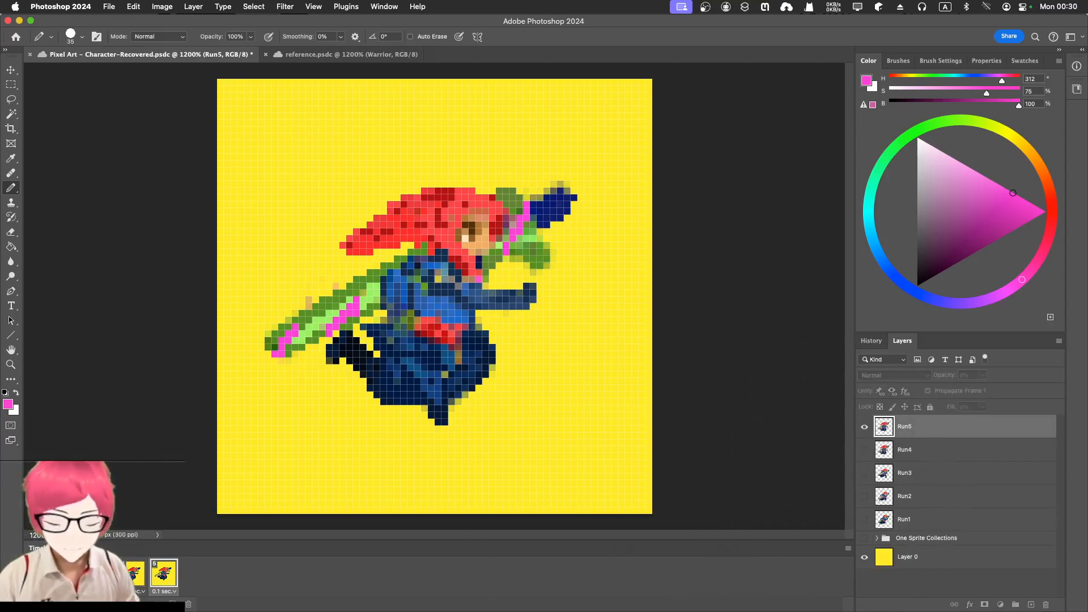
{"action": "key", "text": "space"}
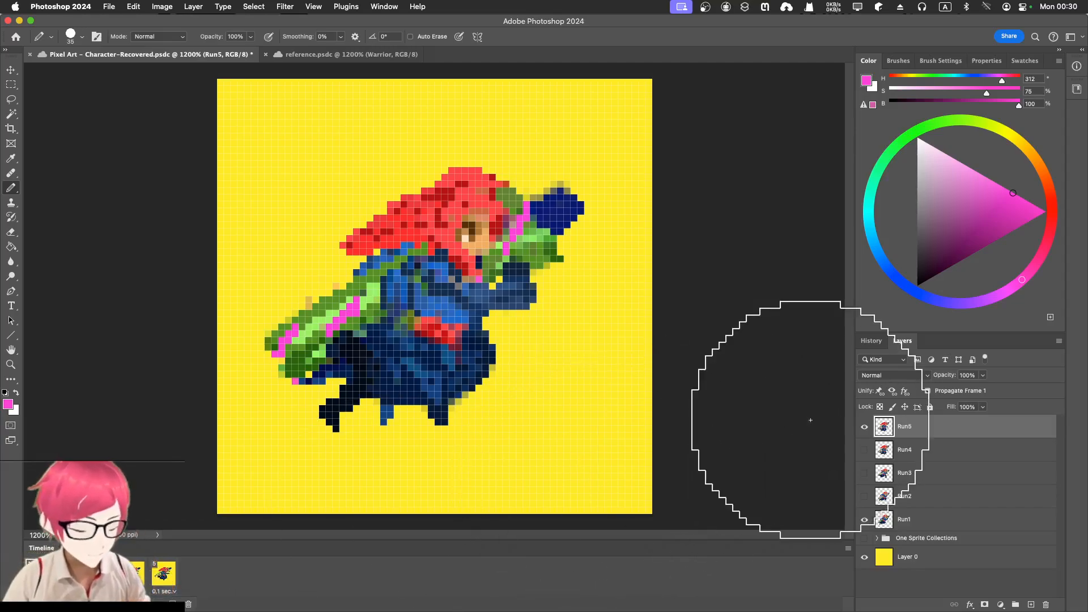
{"action": "left_click", "coordinate": [164, 574]}
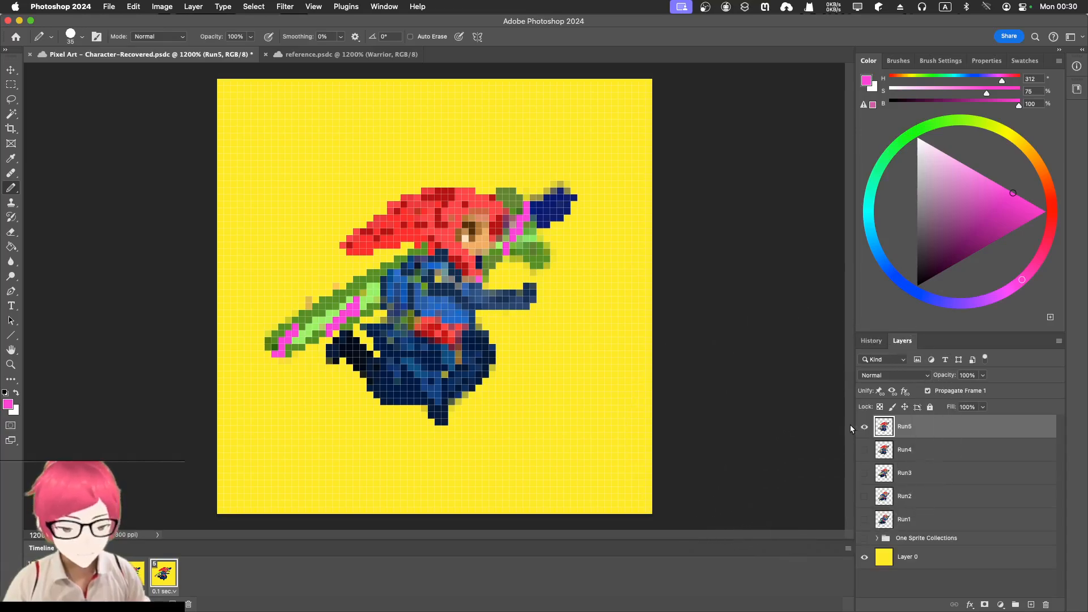
{"action": "left_click", "coordinate": [864, 451]}
{"action": "left_click", "coordinate": [864, 450]}
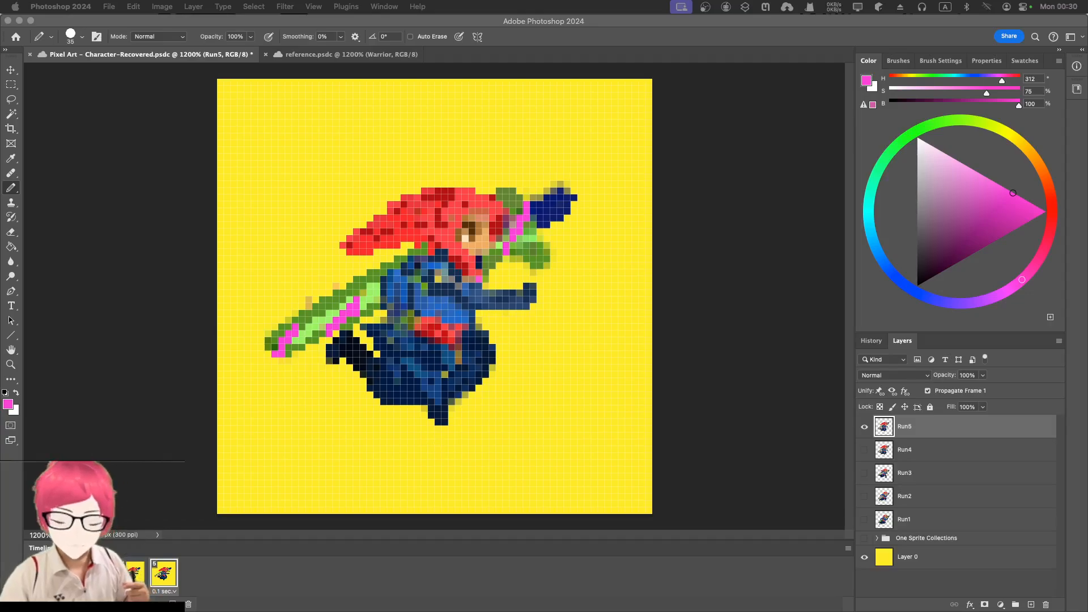
Step: Hide Run5 in the first frame, check frames 2 to 4, and make Run5 visible in the fifth frame
{"action": "left_click", "coordinate": [865, 519]}
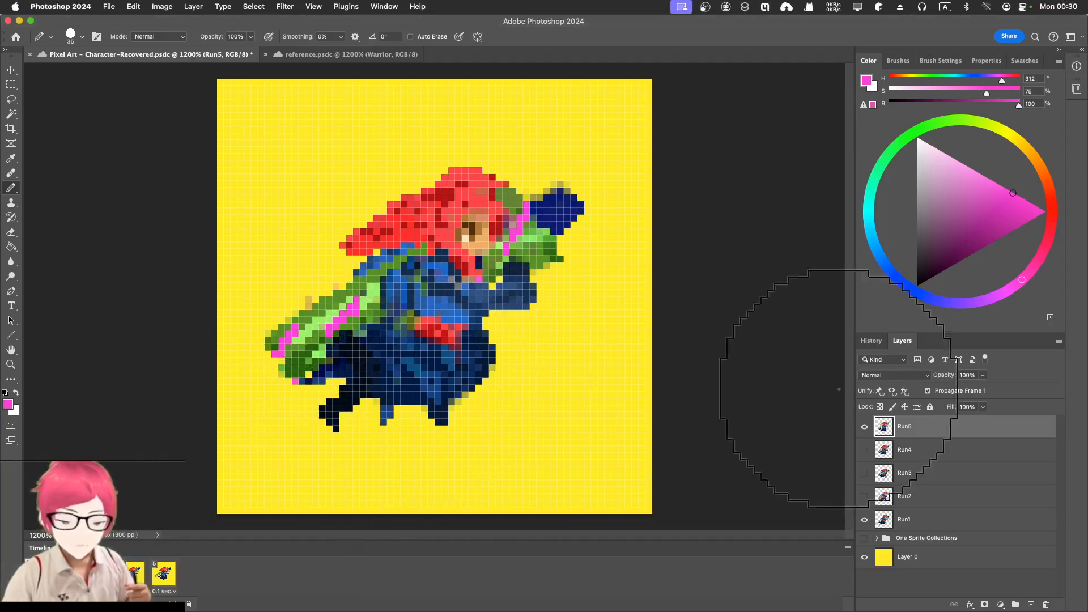
{"action": "left_click", "coordinate": [865, 429]}
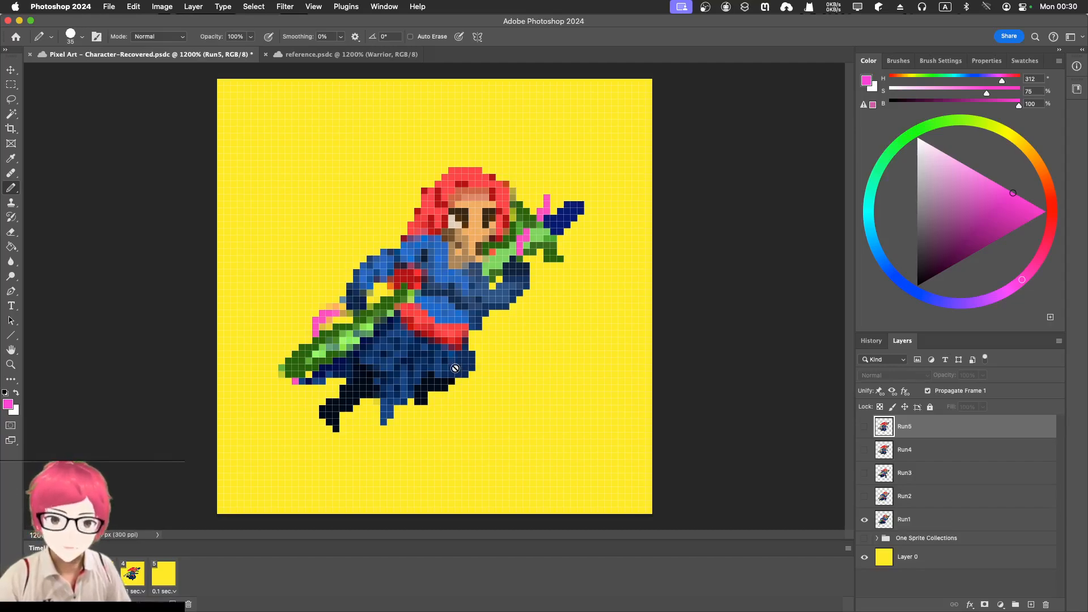
{"action": "left_click", "coordinate": [71, 574]}
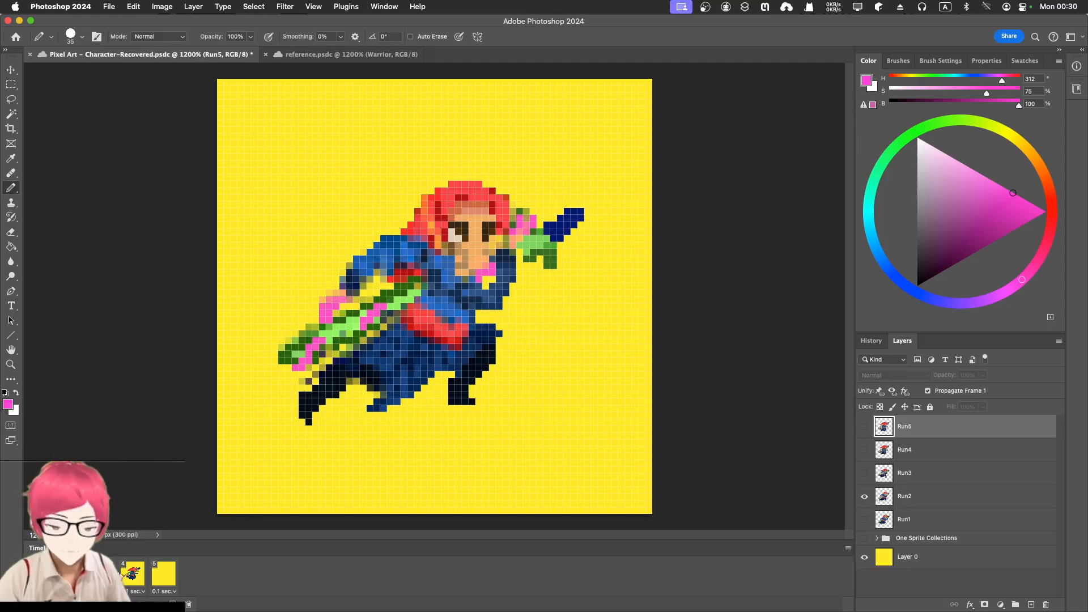
{"action": "left_click", "coordinate": [102, 573]}
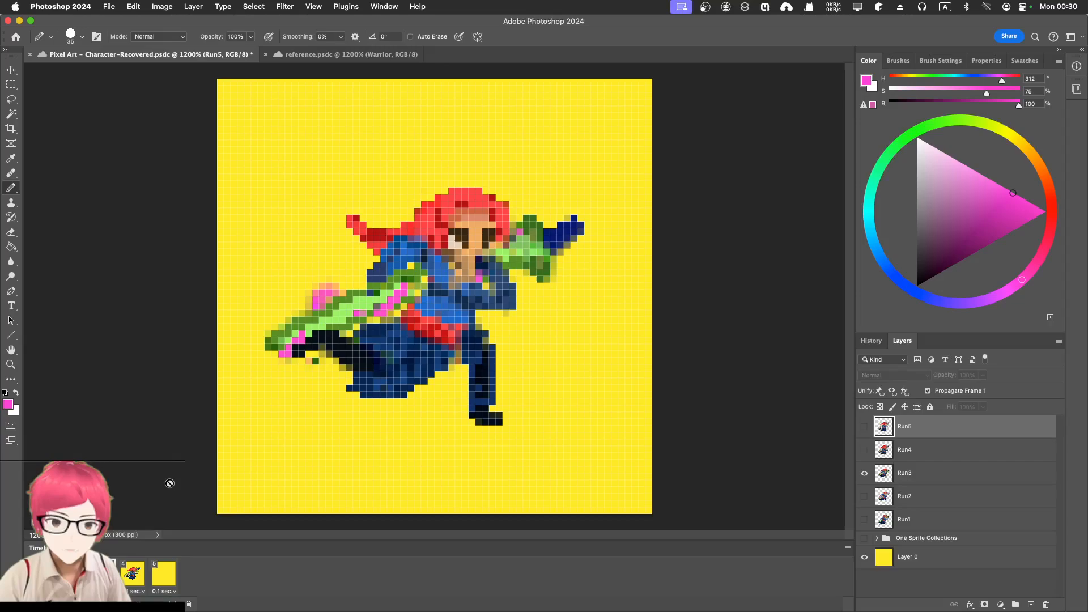
{"action": "left_click", "coordinate": [129, 576]}
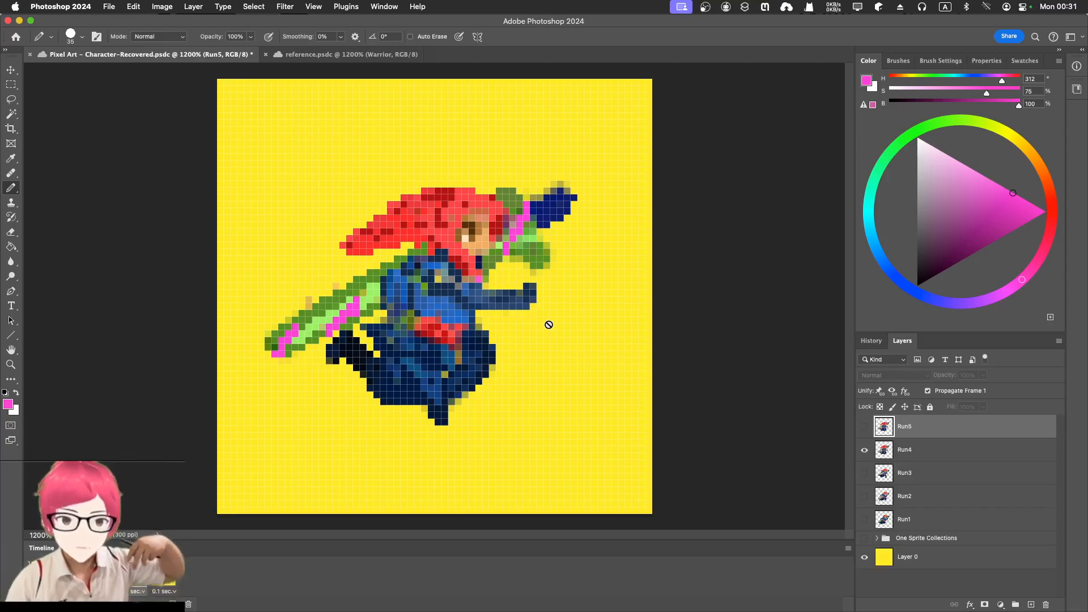
{"action": "left_click", "coordinate": [170, 578]}
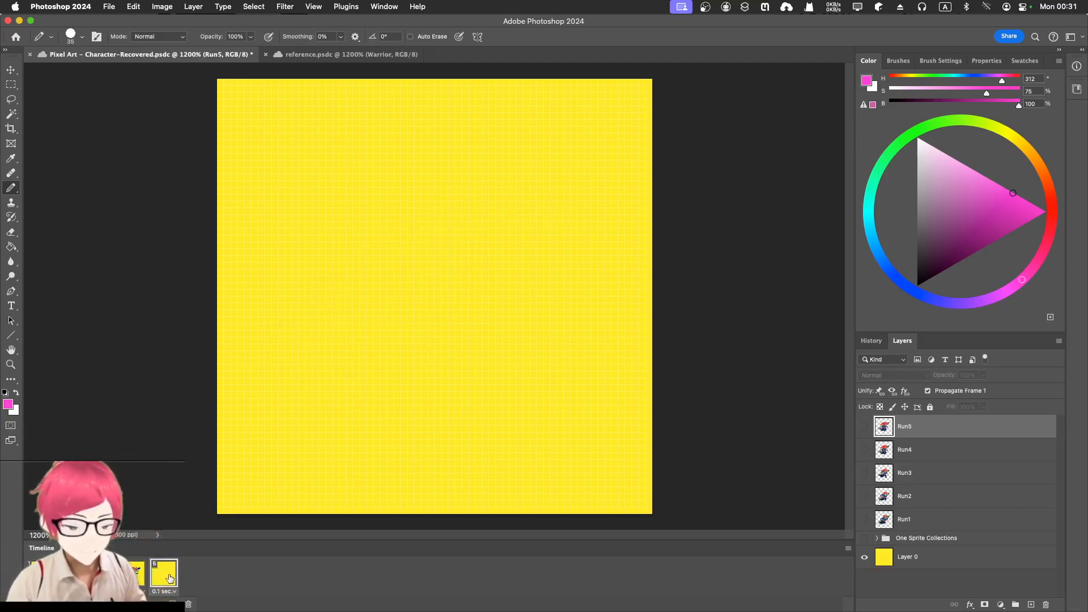
{"action": "left_click", "coordinate": [864, 430]}
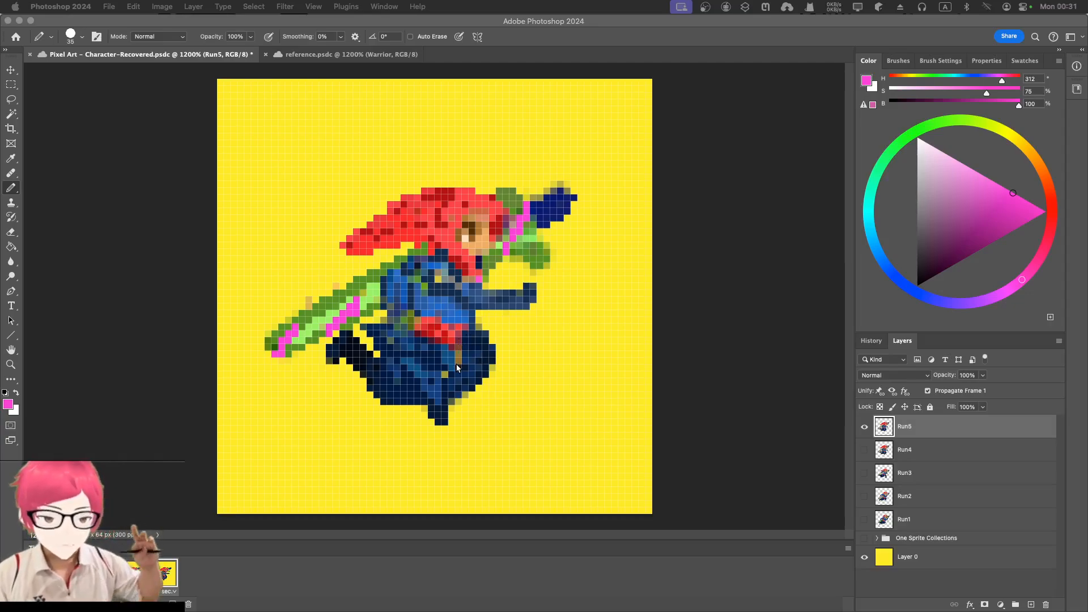
Step: Reduce the Pencil brush size to 1 px
{"action": "left_click", "coordinate": [462, 397]}
{"action": "key", "text": "bracketleft"}
{"action": "key", "text": "bracketleft"}
{"action": "key", "text": "bracketleft"}
{"action": "key", "text": "bracketleft"}
{"action": "key", "text": "bracketleft"}
{"action": "key", "text": "bracketleft"}
{"action": "key", "text": "bracketleft"}
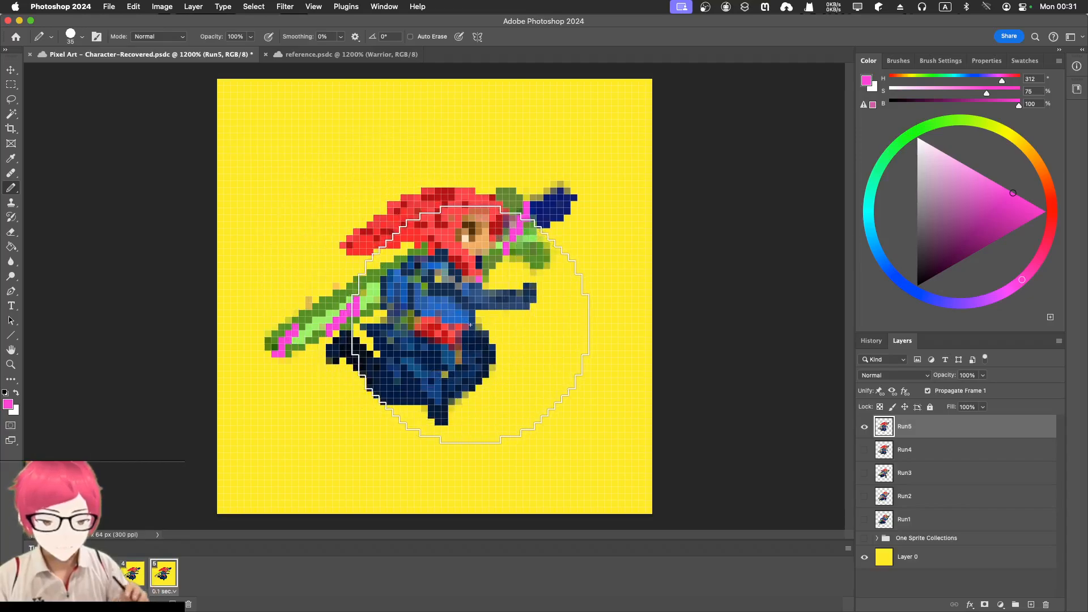
{"action": "key", "text": "bracketleft"}
{"action": "key", "text": "bracketleft"}
{"action": "key", "text": "bracketleft"}
{"action": "key", "text": "bracketleft"}
{"action": "key", "text": "bracketleft"}
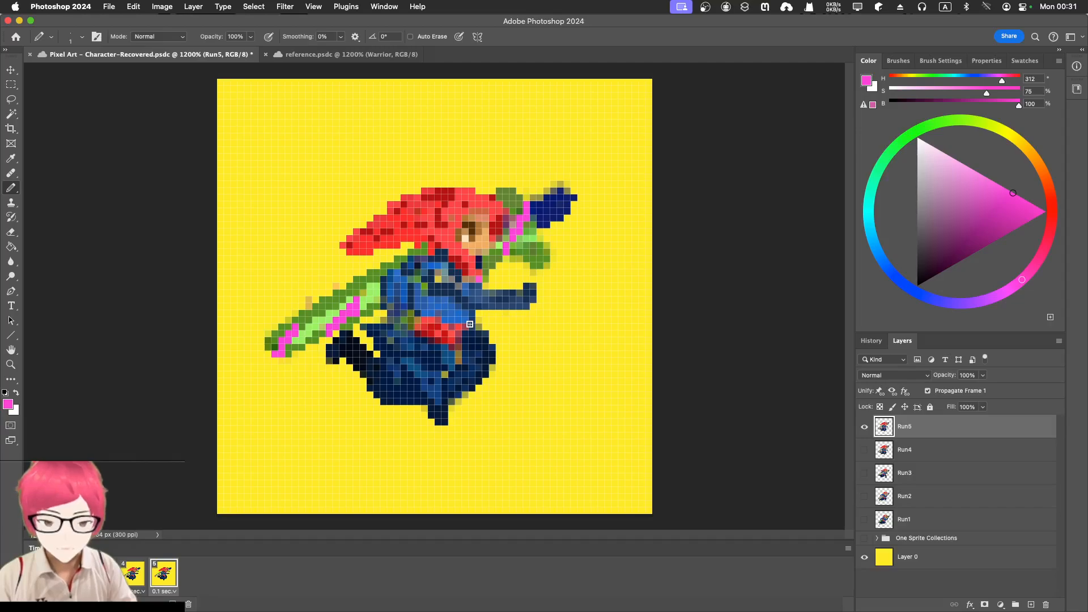
Step: Lasso the character's front leg on Run5, move it to the empty lower-left area of the canvas, and deselect it
{"action": "key", "text": "l"}
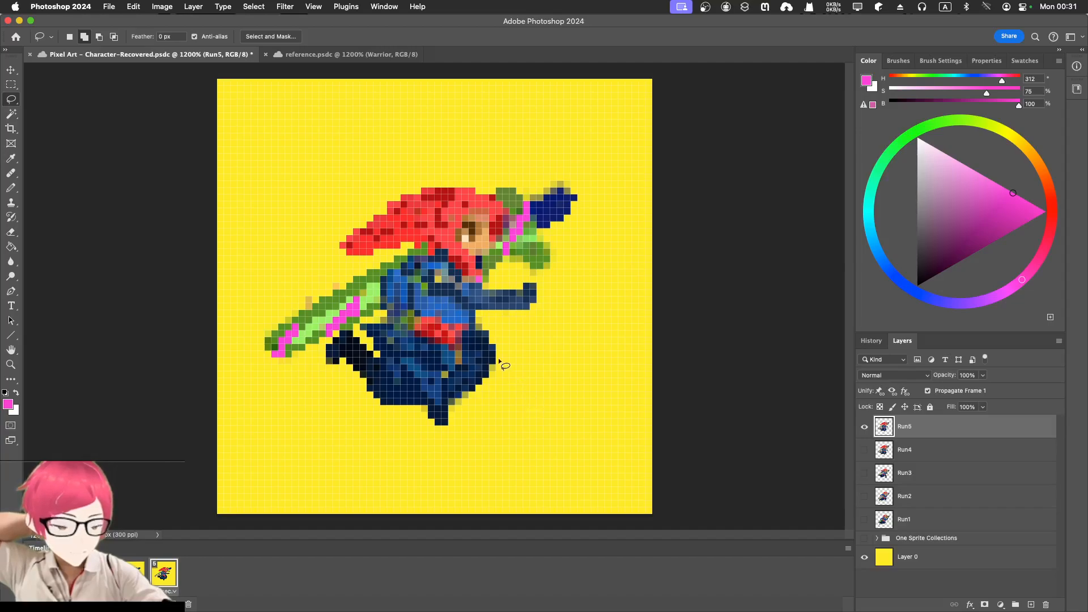
{"action": "mouse_move", "coordinate": [480, 324]}
{"action": "left_mouse_down"}
{"action": "mouse_move", "coordinate": [434, 389]}
{"action": "mouse_move", "coordinate": [437, 435]}
{"action": "mouse_move", "coordinate": [500, 386]}
{"action": "mouse_move", "coordinate": [481, 336]}
{"action": "left_mouse_up"}
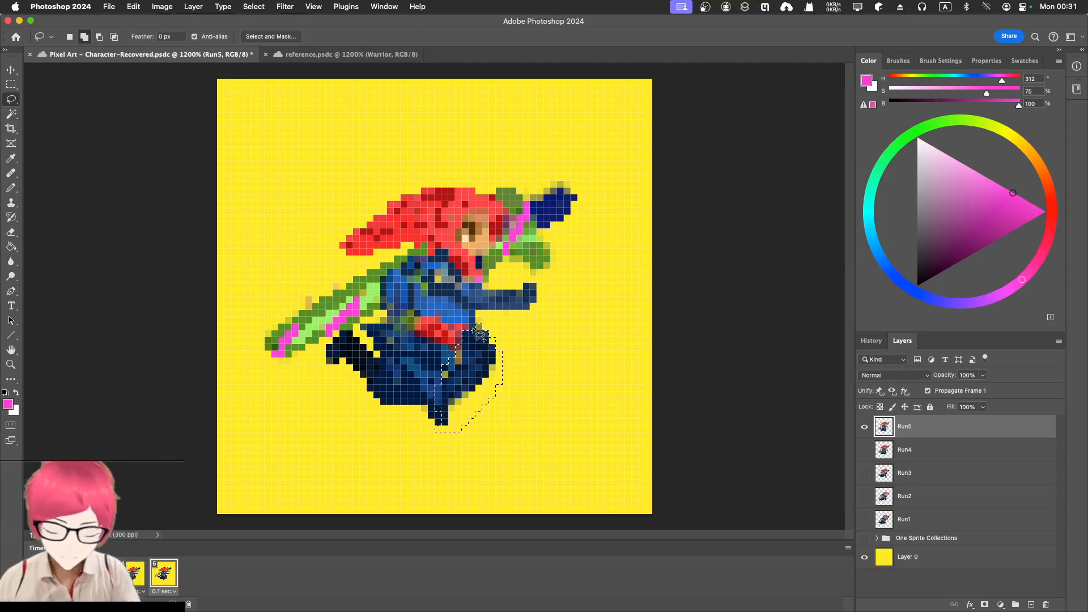
{"action": "key", "text": "super+t"}
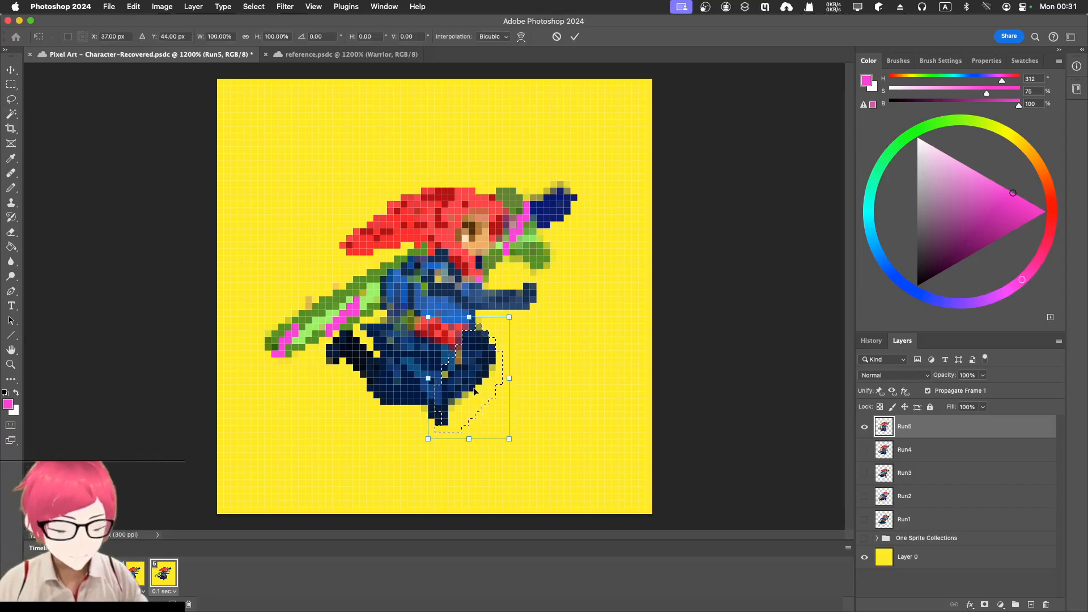
{"action": "mouse_move", "coordinate": [473, 391]}
{"action": "left_mouse_down"}
{"action": "mouse_move", "coordinate": [400, 407]}
{"action": "mouse_move", "coordinate": [477, 403]}
{"action": "left_mouse_up"}
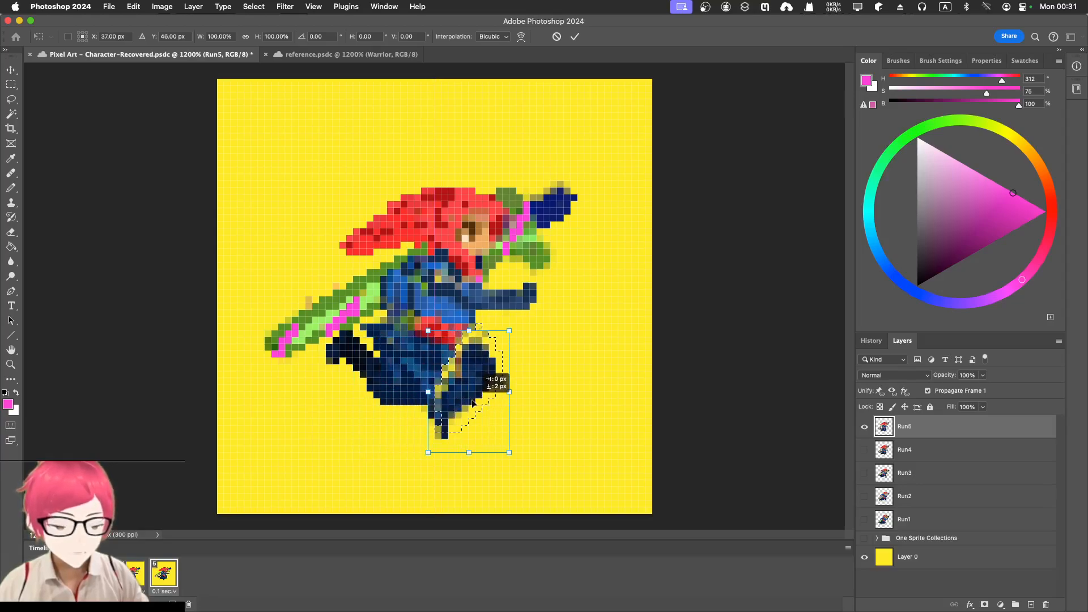
{"action": "left_click_drag", "start_coordinate": [473, 402], "coordinate": [287, 460]}
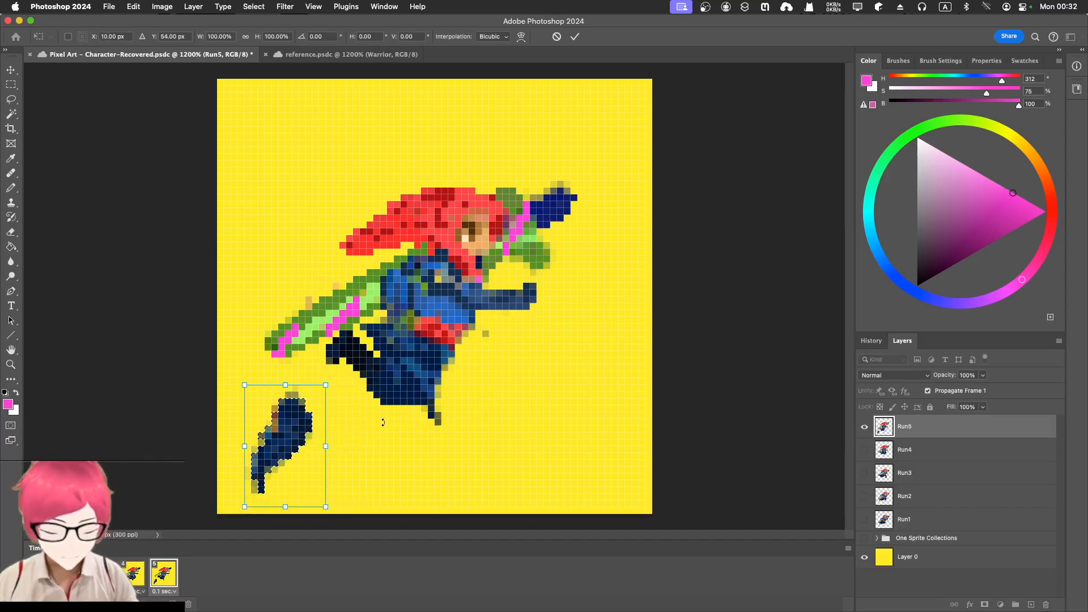
{"action": "key", "text": "Return"}
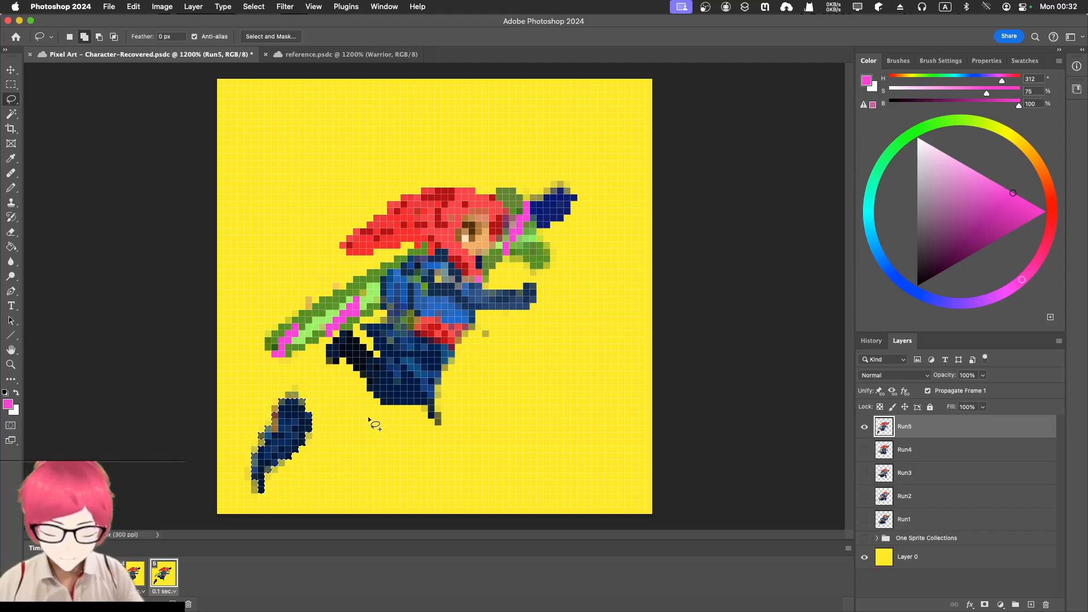
{"action": "key", "text": "super+d"}
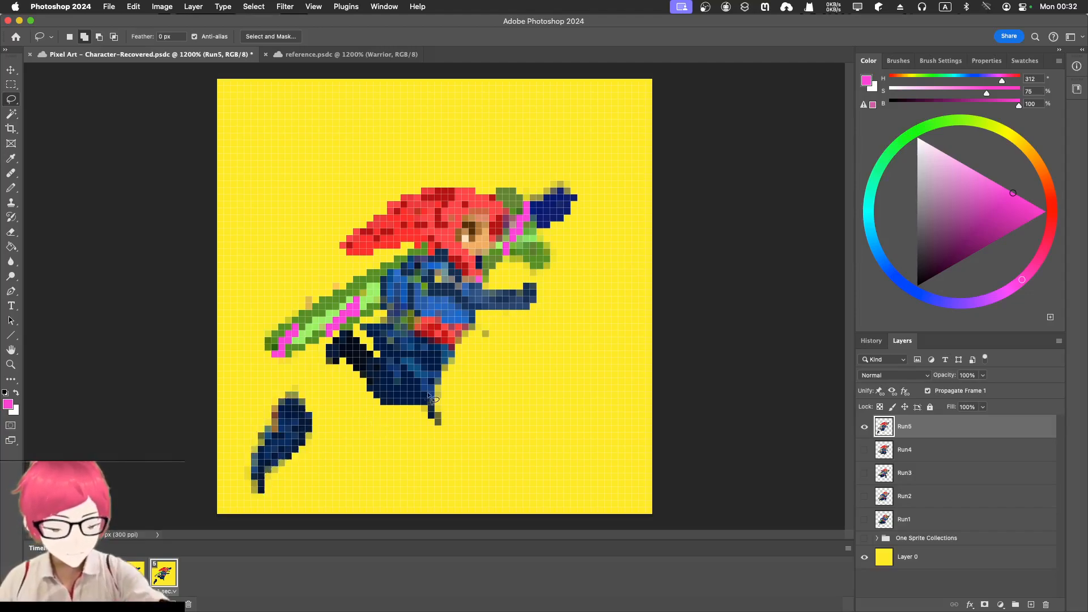
Step: Lasso the trailing leg, rotate it to about 172.7°, and place it in front of the body below the red belt
{"action": "mouse_move", "coordinate": [434, 425]}
{"action": "left_mouse_down"}
{"action": "mouse_move", "coordinate": [361, 328]}
{"action": "mouse_move", "coordinate": [329, 345]}
{"action": "mouse_move", "coordinate": [318, 383]}
{"action": "mouse_move", "coordinate": [369, 425]}
{"action": "mouse_move", "coordinate": [438, 417]}
{"action": "left_mouse_up"}
{"action": "key", "text": "super+t"}
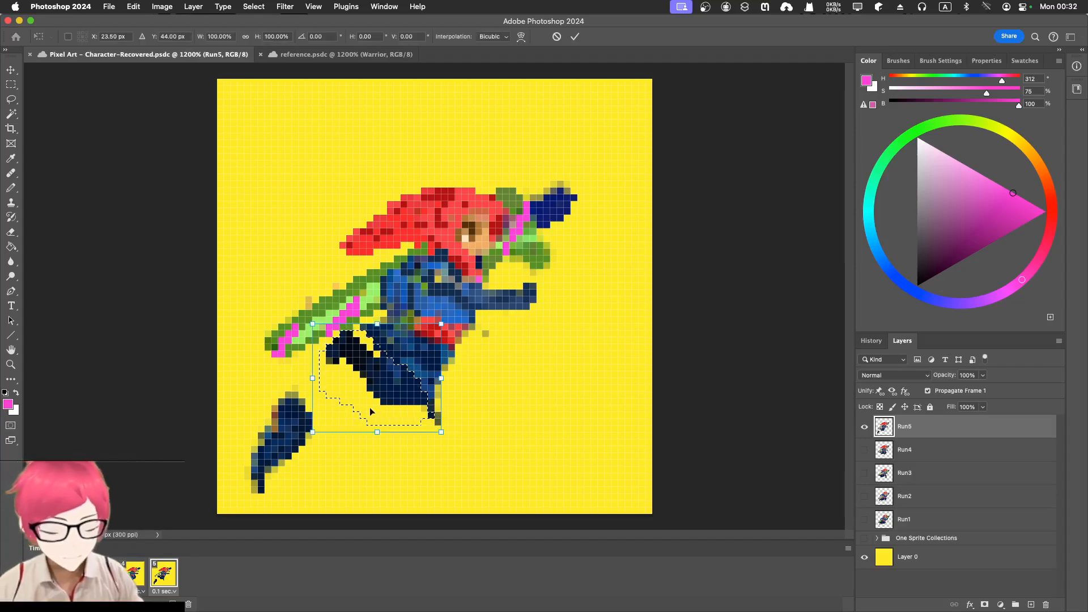
{"action": "mouse_move", "coordinate": [369, 406]}
{"action": "left_mouse_down"}
{"action": "mouse_move", "coordinate": [474, 449]}
{"action": "mouse_move", "coordinate": [591, 466]}
{"action": "mouse_move", "coordinate": [609, 425]}
{"action": "left_mouse_up"}
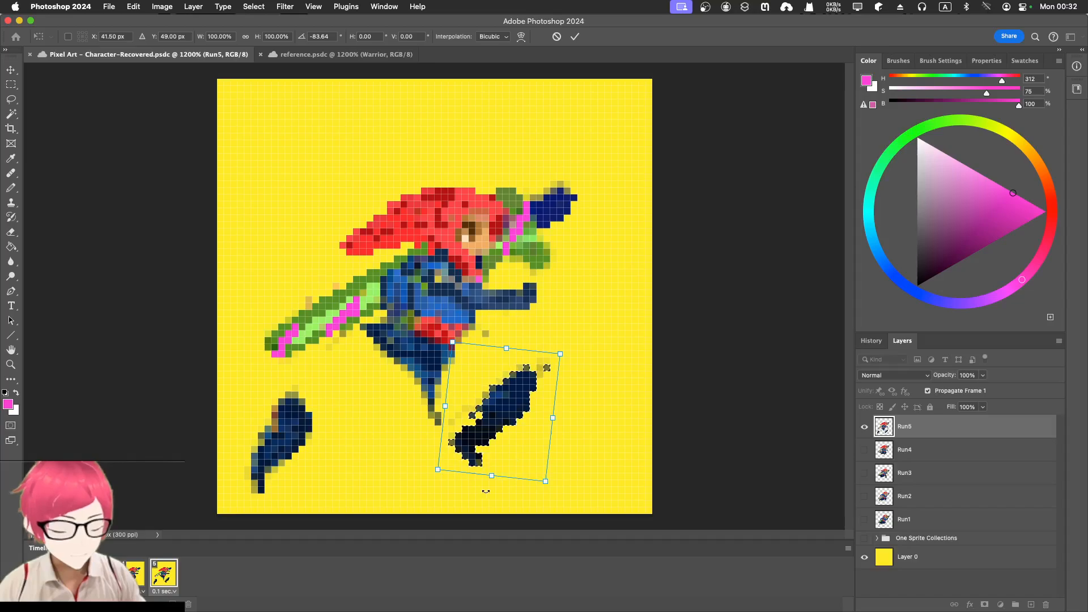
{"action": "left_click_drag", "start_coordinate": [483, 487], "coordinate": [544, 478]}
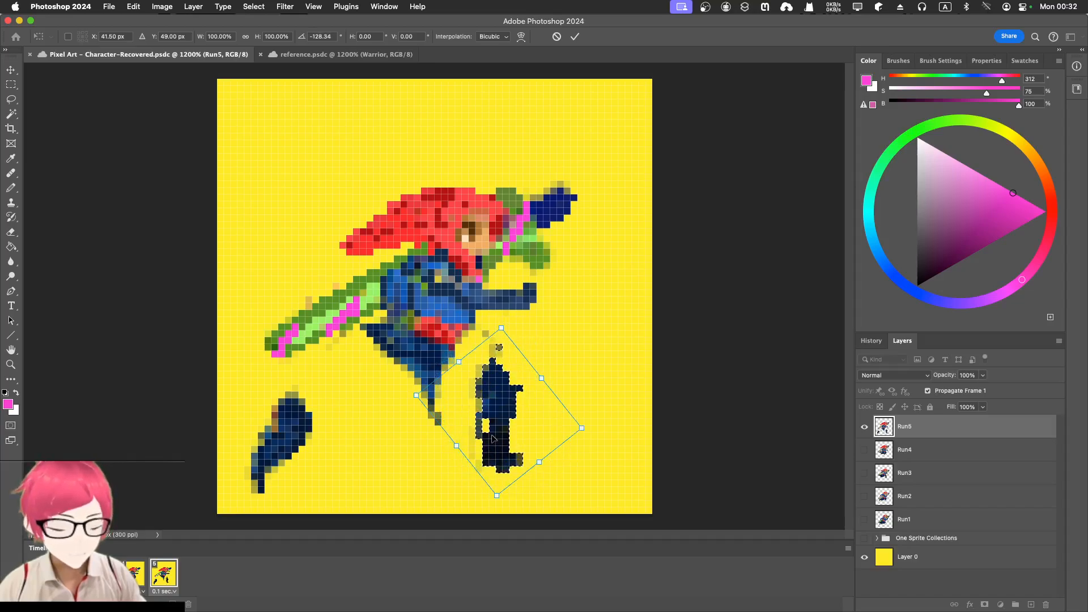
{"action": "left_click_drag", "start_coordinate": [492, 438], "coordinate": [476, 367]}
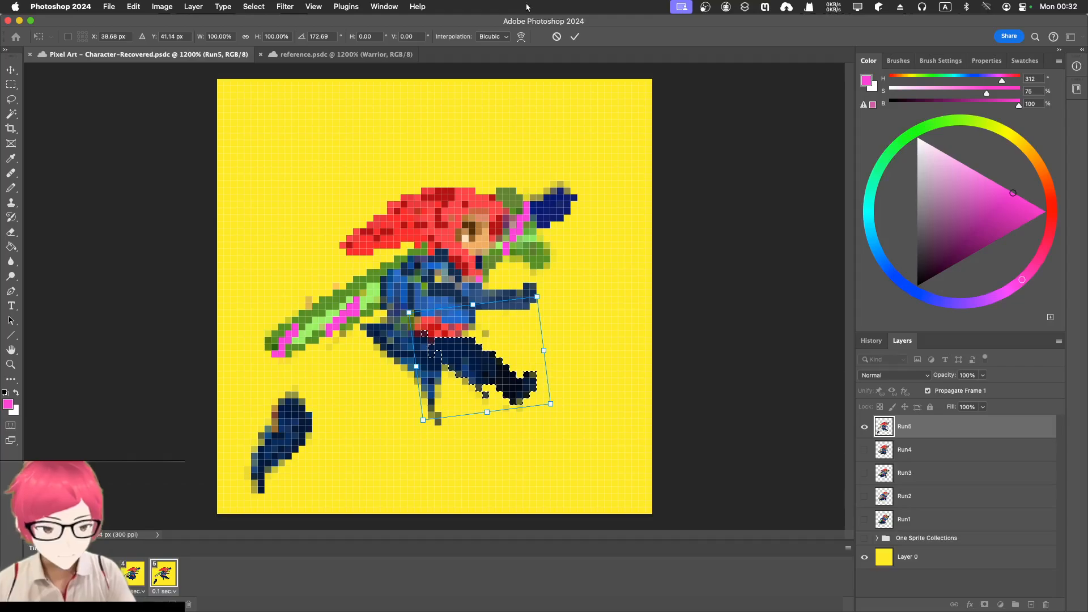
{"action": "left_click", "coordinate": [573, 38]}
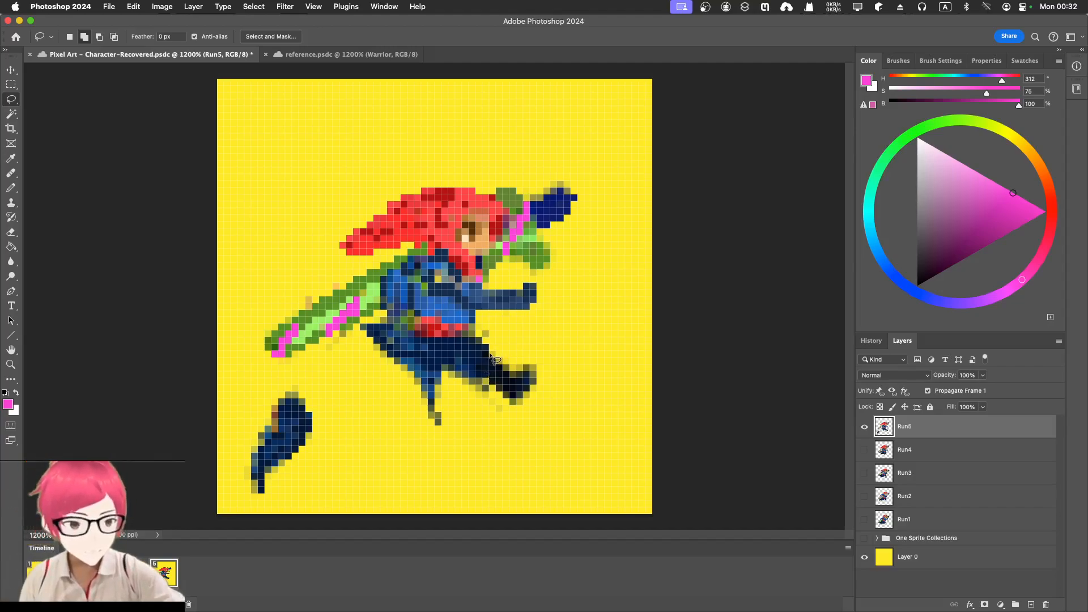
Step: Lasso the black boot of the front leg on Run5, rotate it to about 114.8°, tuck it beneath the thigh, and deselect it
{"action": "mouse_move", "coordinate": [470, 387]}
{"action": "left_mouse_down"}
{"action": "mouse_move", "coordinate": [469, 399]}
{"action": "mouse_move", "coordinate": [562, 361]}
{"action": "mouse_move", "coordinate": [481, 363]}
{"action": "mouse_move", "coordinate": [468, 385]}
{"action": "left_mouse_up"}
{"action": "key", "text": "super+t"}
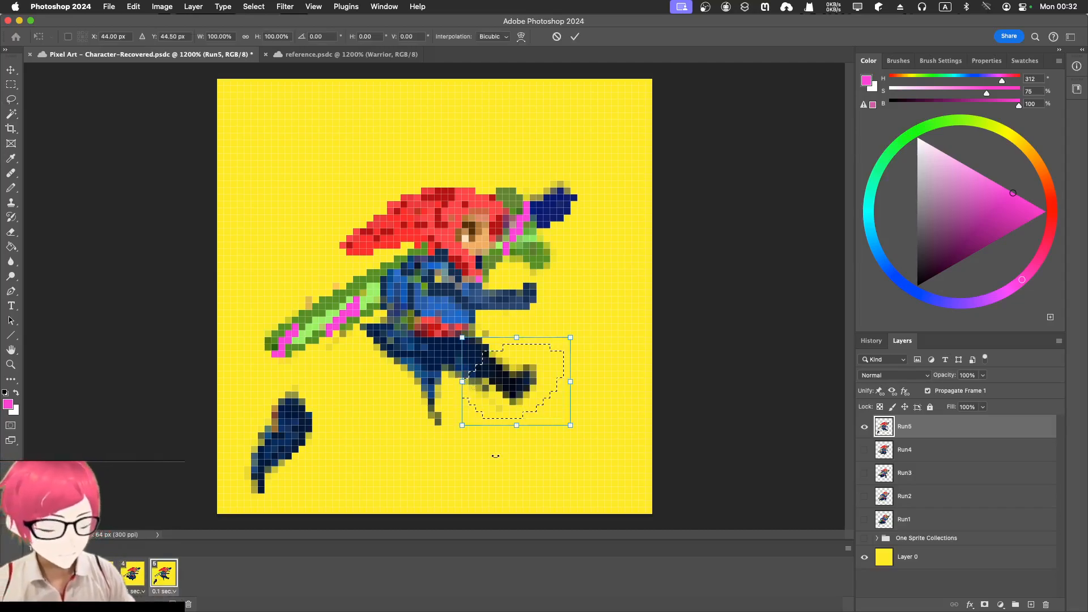
{"action": "left_click_drag", "start_coordinate": [505, 447], "coordinate": [340, 394]}
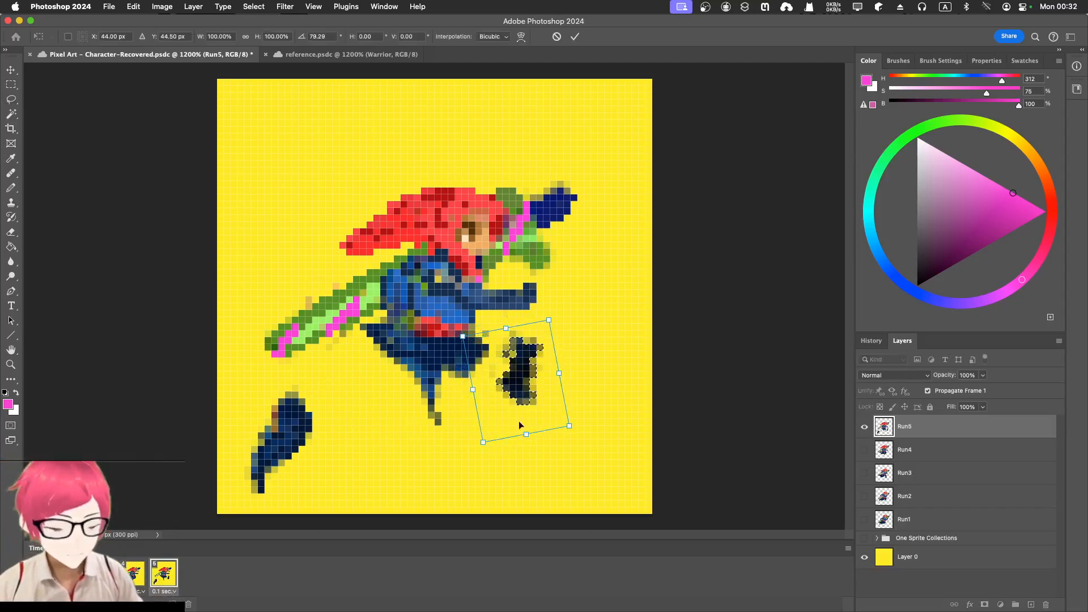
{"action": "left_click_drag", "start_coordinate": [520, 453], "coordinate": [463, 440]}
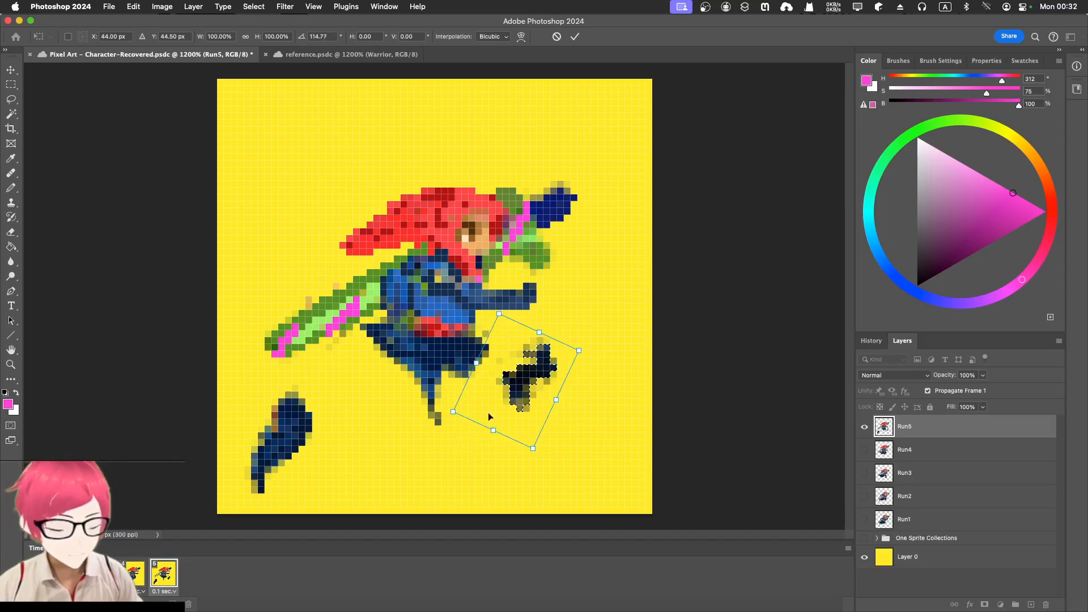
{"action": "left_click_drag", "start_coordinate": [521, 384], "coordinate": [458, 384]}
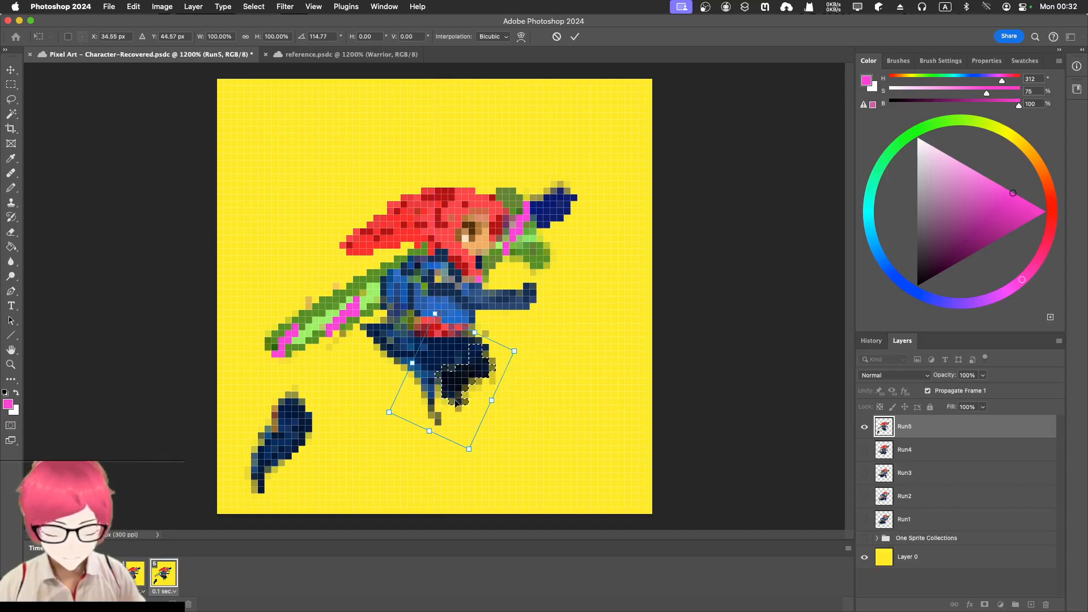
{"action": "key", "text": "Return"}
{"action": "key", "text": "l"}
{"action": "key", "text": "super+d"}
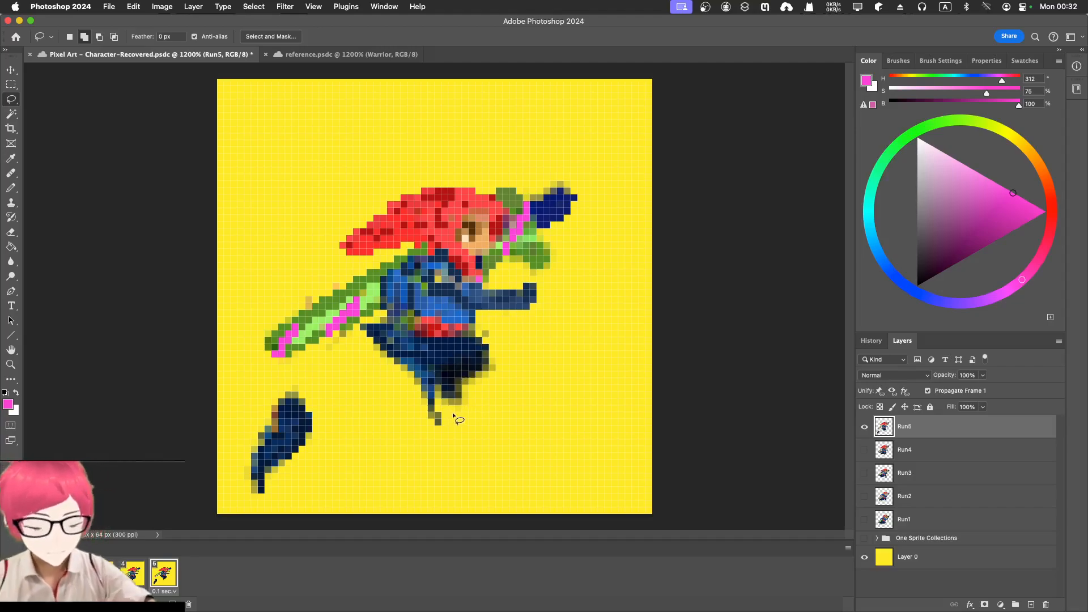
Step: Erase the thin coat remnant below the body and the stray pixels around the tucked boot
{"action": "key", "text": "e"}
{"action": "left_click_drag", "start_coordinate": [438, 421], "coordinate": [431, 416]}
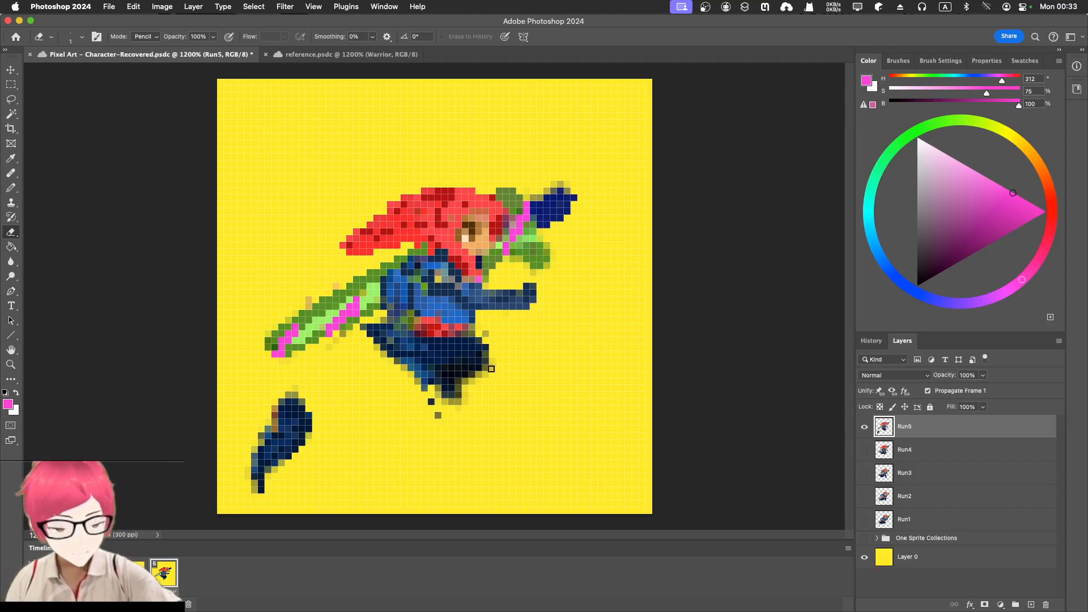
{"action": "mouse_move", "coordinate": [490, 361]}
{"action": "left_mouse_down"}
{"action": "mouse_move", "coordinate": [459, 405]}
{"action": "mouse_move", "coordinate": [435, 408]}
{"action": "left_mouse_up"}
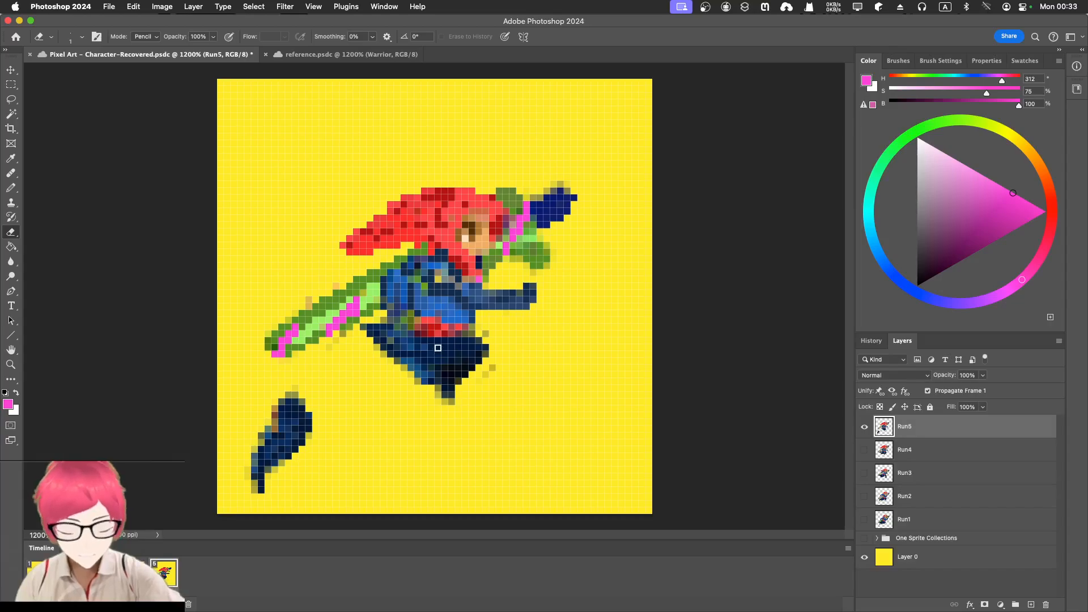
Step: Sample the dark navy of the clothing and outline a coat flap below and behind the hips with the Pencil
{"action": "key", "text": "i"}
{"action": "left_click", "coordinate": [423, 362]}
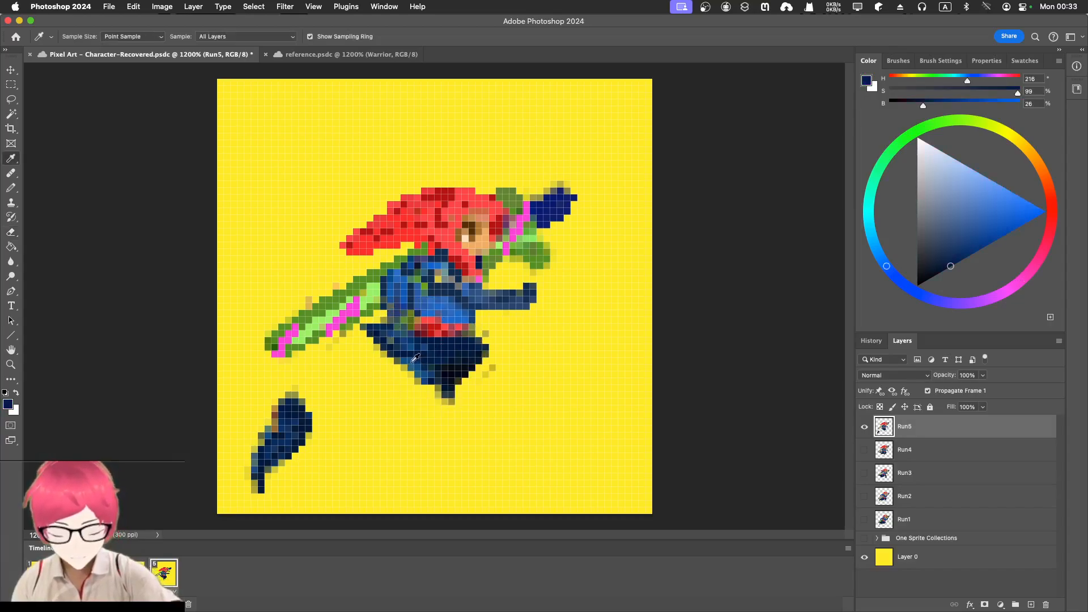
{"action": "key", "text": "b"}
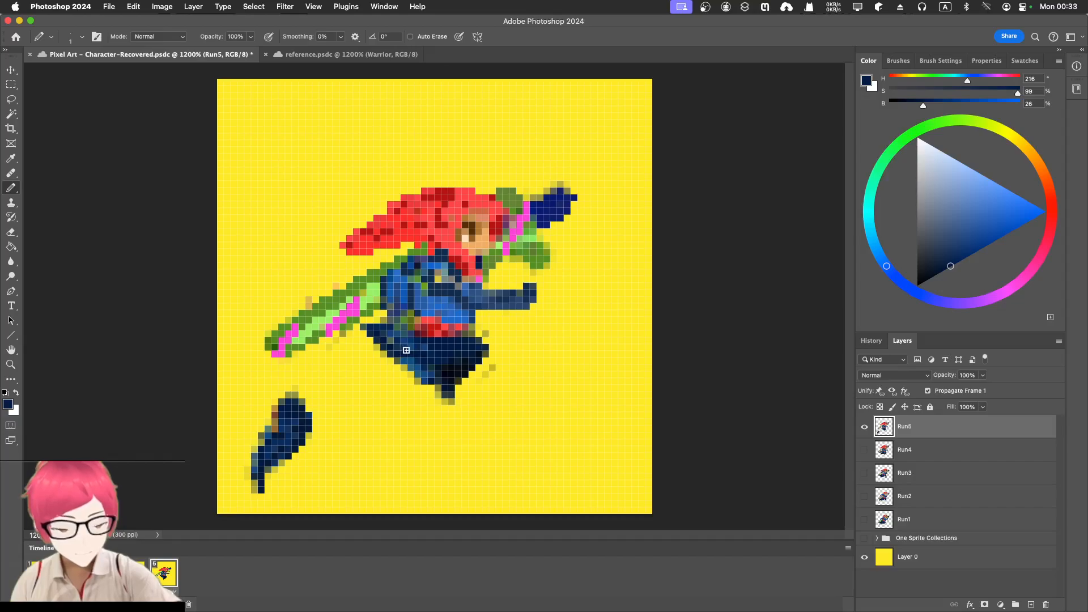
{"action": "mouse_move", "coordinate": [404, 354]}
{"action": "left_mouse_down"}
{"action": "mouse_move", "coordinate": [377, 401]}
{"action": "mouse_move", "coordinate": [444, 363]}
{"action": "mouse_move", "coordinate": [402, 391]}
{"action": "mouse_move", "coordinate": [431, 382]}
{"action": "left_mouse_up"}
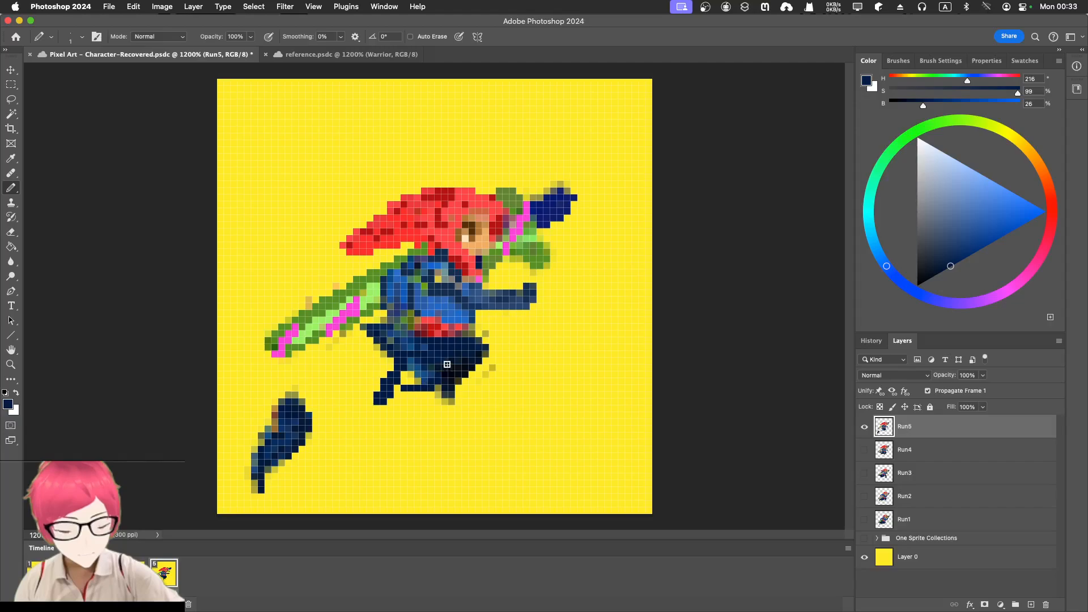
Step: Sample the lighter teal-blue of the clothing and fill the inside of the outlined coat flap
{"action": "key", "text": "i"}
{"action": "left_click", "coordinate": [415, 372]}
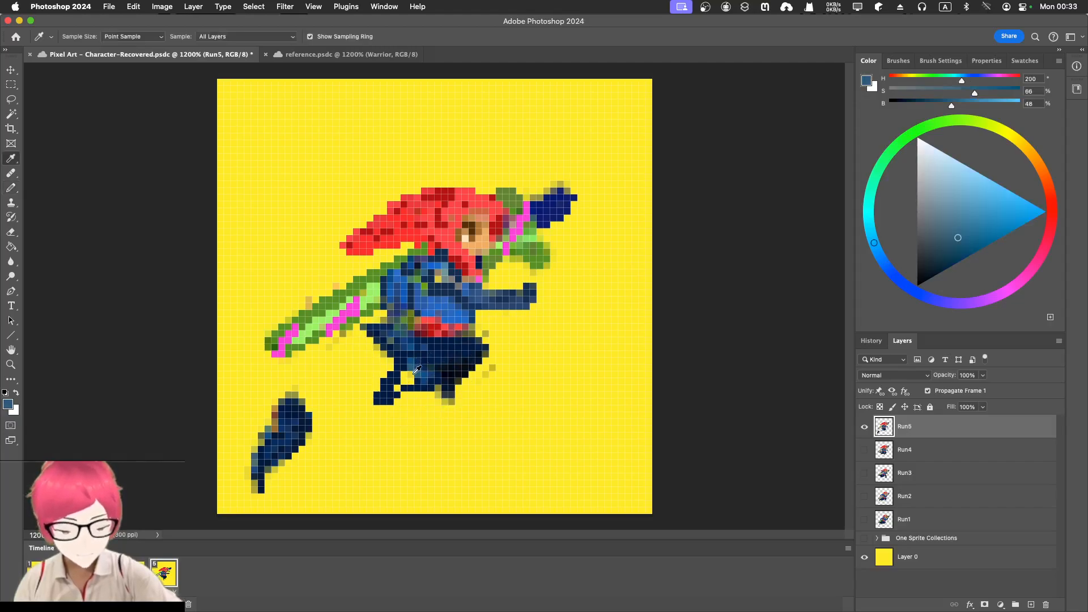
{"action": "key", "text": "b"}
{"action": "mouse_move", "coordinate": [408, 376]}
{"action": "left_mouse_down"}
{"action": "mouse_move", "coordinate": [417, 369]}
{"action": "mouse_move", "coordinate": [401, 387]}
{"action": "mouse_move", "coordinate": [428, 366]}
{"action": "mouse_move", "coordinate": [391, 395]}
{"action": "left_mouse_up"}
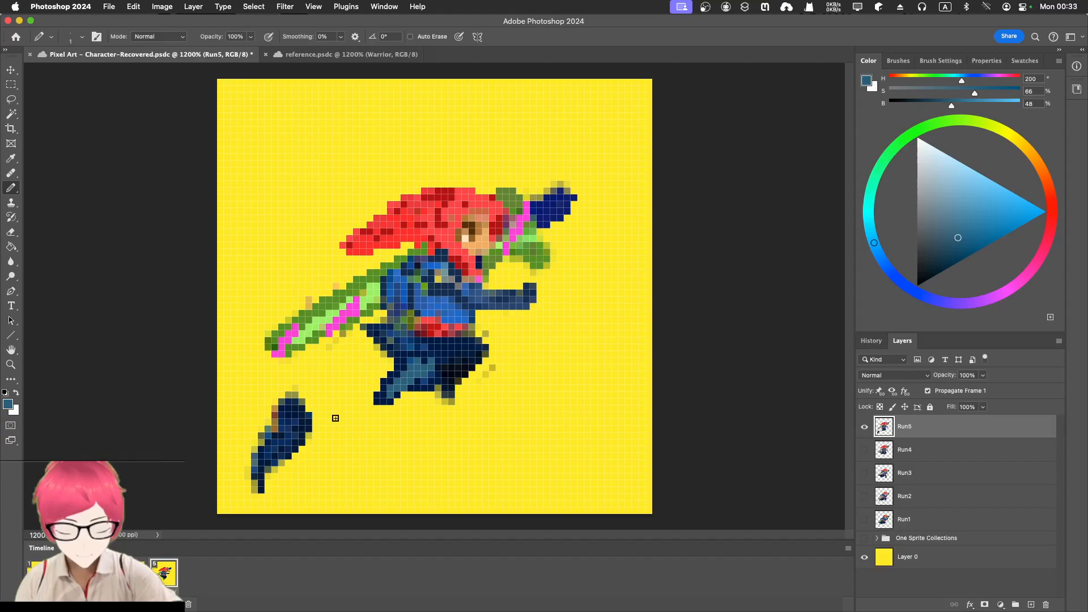
Step: Lasso the spare leg parked away from the body, move it about 12 px right and 9 px up behind the hips, and deselect it
{"action": "key", "text": "l"}
{"action": "mouse_move", "coordinate": [295, 387]}
{"action": "left_mouse_down"}
{"action": "mouse_move", "coordinate": [254, 508]}
{"action": "mouse_move", "coordinate": [258, 399]}
{"action": "left_mouse_up"}
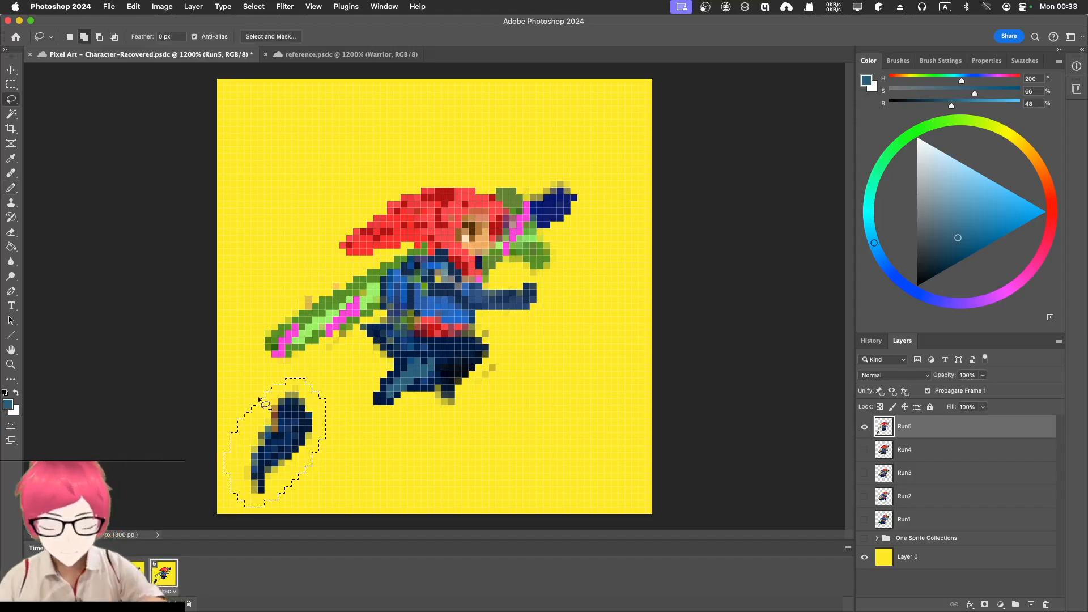
{"action": "key", "text": "ctrl+t"}
{"action": "mouse_move", "coordinate": [286, 443]}
{"action": "left_mouse_down"}
{"action": "mouse_move", "coordinate": [341, 417]}
{"action": "mouse_move", "coordinate": [368, 378]}
{"action": "mouse_move", "coordinate": [223, 429]}
{"action": "mouse_move", "coordinate": [295, 396]}
{"action": "mouse_move", "coordinate": [316, 408]}
{"action": "mouse_move", "coordinate": [325, 404]}
{"action": "mouse_move", "coordinate": [298, 405]}
{"action": "mouse_move", "coordinate": [366, 387]}
{"action": "left_mouse_up"}
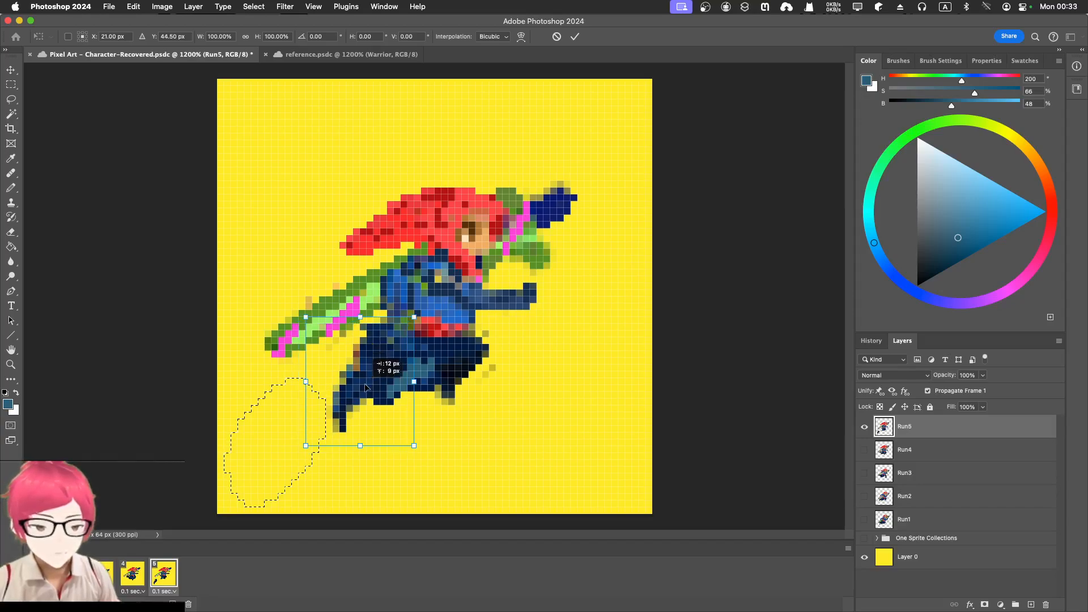
{"action": "left_click_drag", "start_coordinate": [366, 387], "coordinate": [366, 388]}
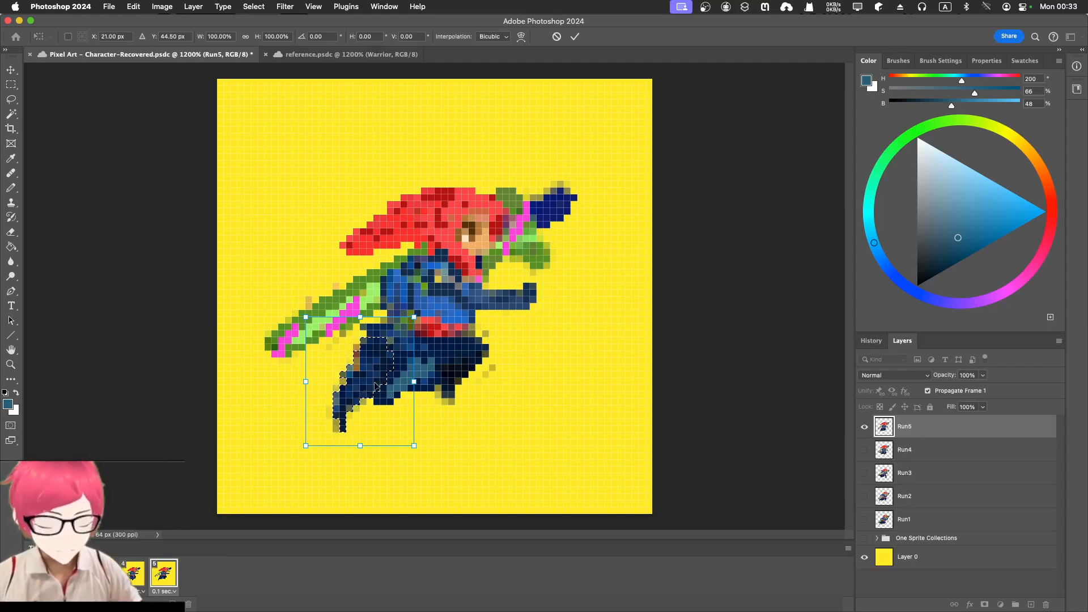
{"action": "key", "text": "Return"}
{"action": "key", "text": "l"}
{"action": "left_click", "coordinate": [317, 377]}
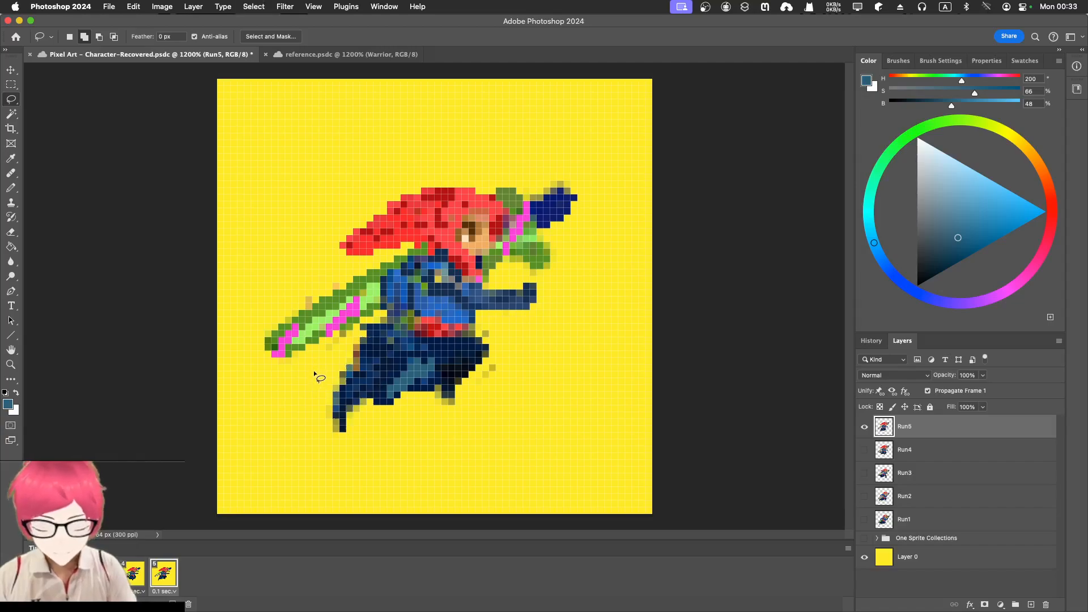
Step: Erase the brown and excess pixels along the rear leg, and fill out its foot with navy sampled from the leg
{"action": "key", "text": "e"}
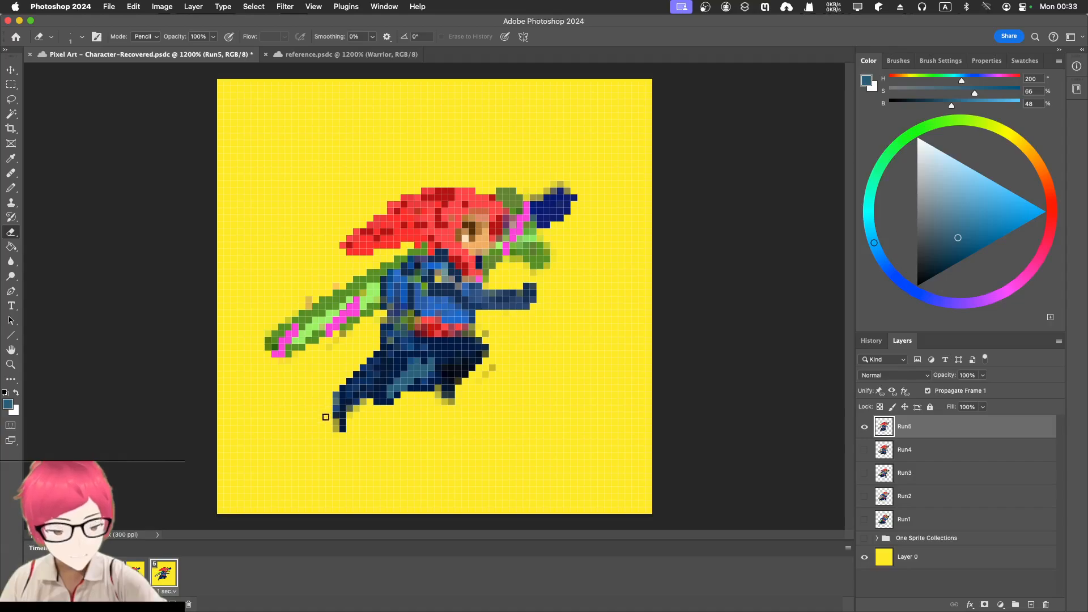
{"action": "key", "text": "b"}
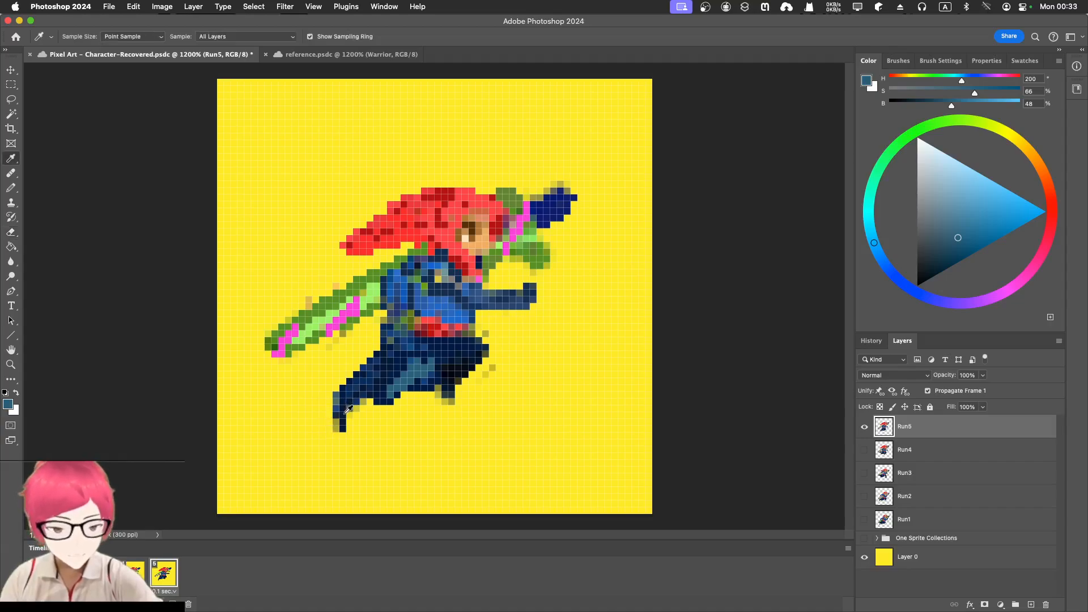
{"action": "left_click", "coordinate": [343, 409], "text": "alt"}
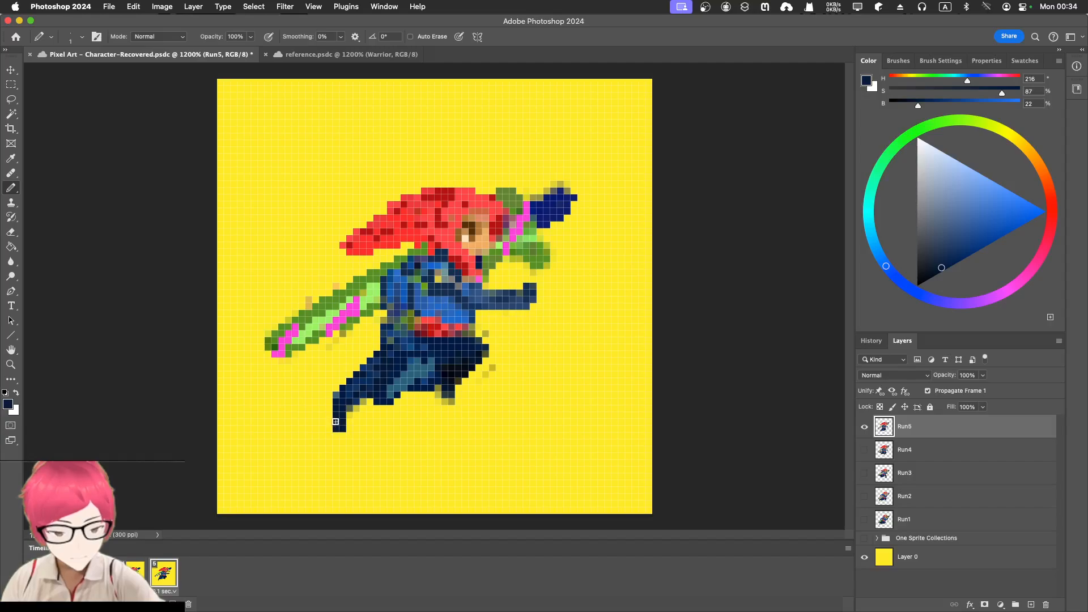
Step: Paint the lower rear leg as a boot using the near-black swatch from the Pixel Art group
{"action": "left_click", "coordinate": [1023, 61]}
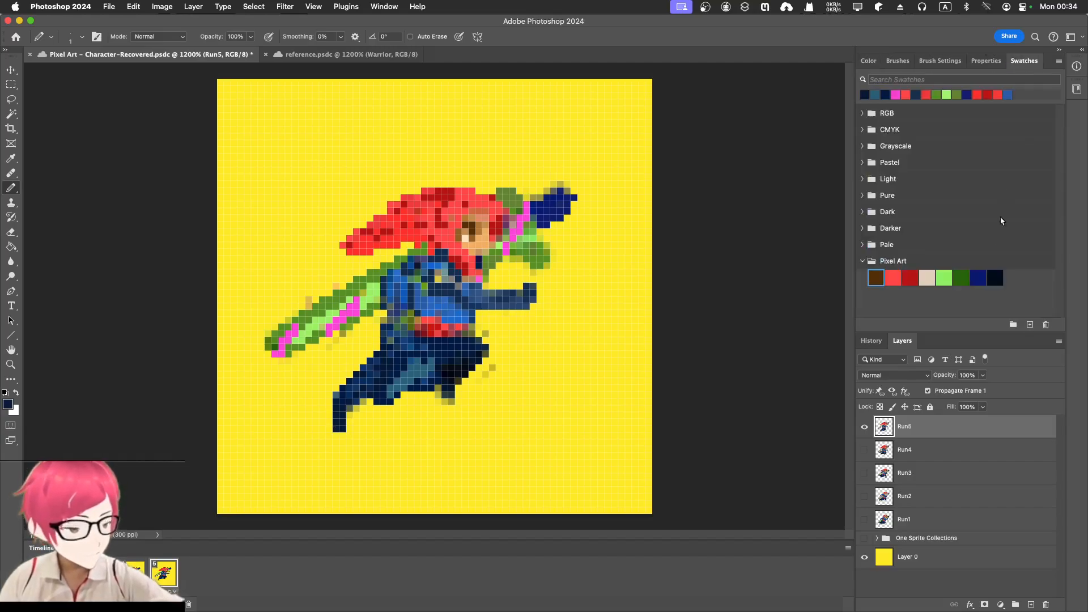
{"action": "left_click", "coordinate": [996, 273]}
{"action": "left_click", "coordinate": [328, 405]}
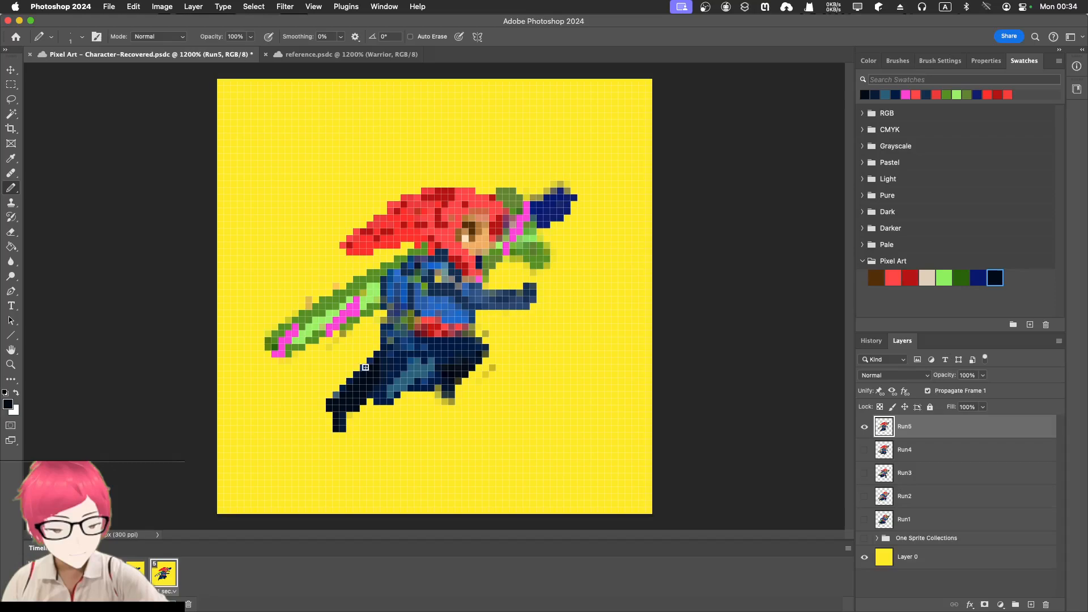
Step: Draw a coat tail trailing above the rear leg in sampled navy, and fill its inside with the sampled lighter blue
{"action": "left_click", "coordinate": [395, 367], "text": "alt"}
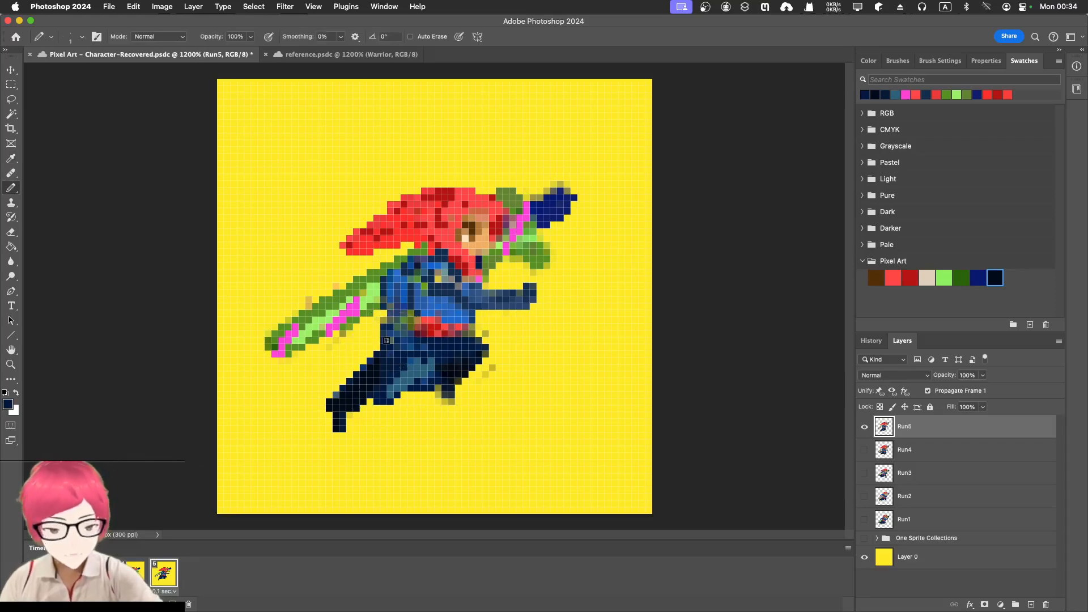
{"action": "mouse_move", "coordinate": [377, 341]}
{"action": "left_mouse_down"}
{"action": "mouse_move", "coordinate": [333, 364]}
{"action": "mouse_move", "coordinate": [389, 327]}
{"action": "left_mouse_up"}
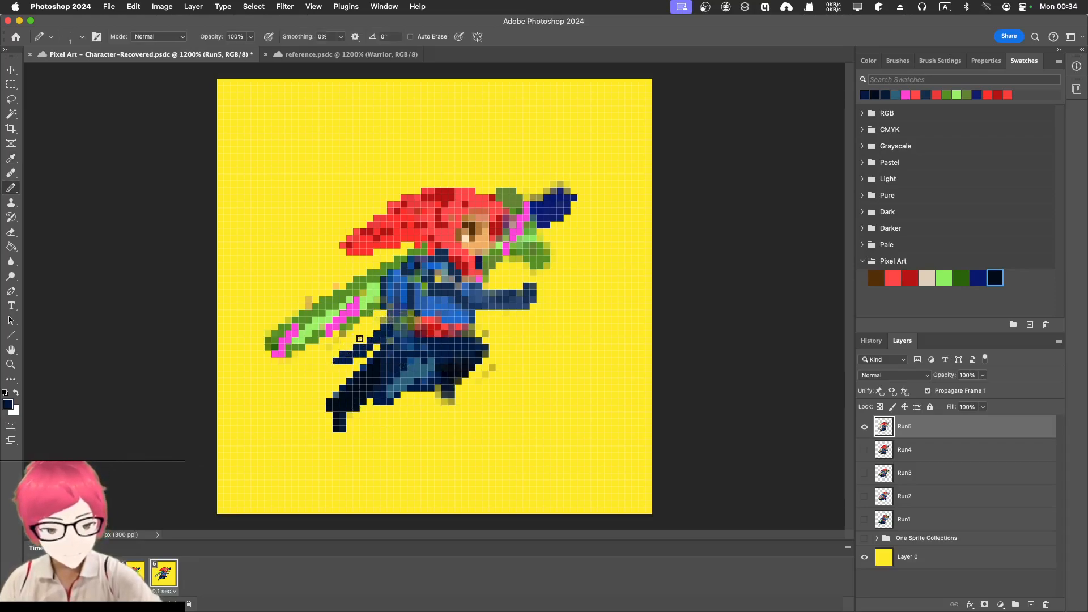
{"action": "left_click_drag", "start_coordinate": [335, 367], "coordinate": [415, 347]}
{"action": "left_click", "coordinate": [421, 361], "text": "alt"}
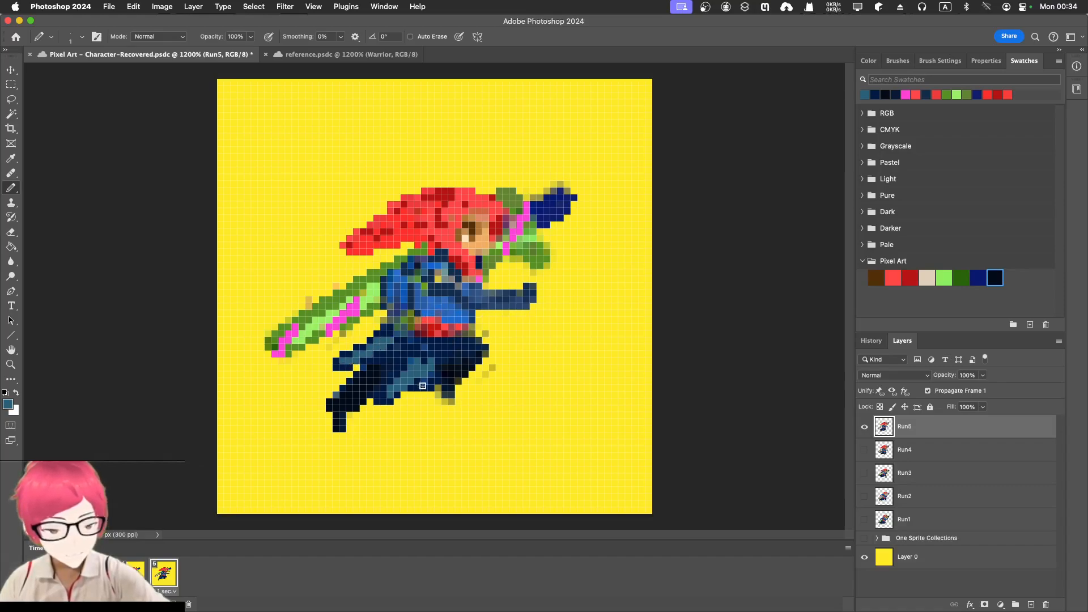
Step: Refine the coat's shading with sampled navy over the light areas and sampled medium blue for the fold highlights
{"action": "left_click", "coordinate": [404, 394], "text": "alt"}
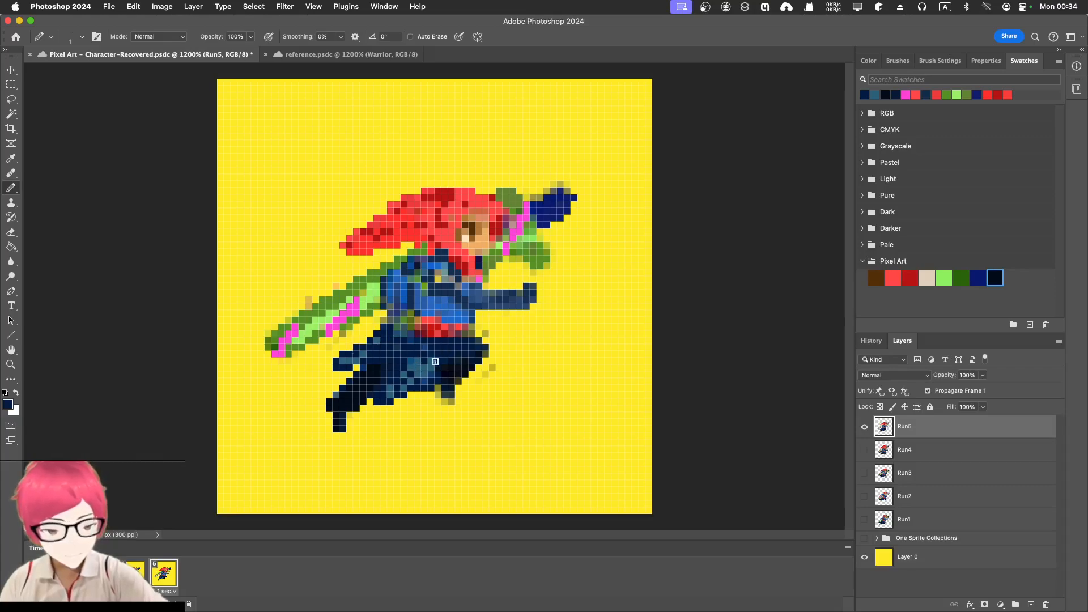
{"action": "key", "text": "i"}
{"action": "left_click", "coordinate": [434, 368]}
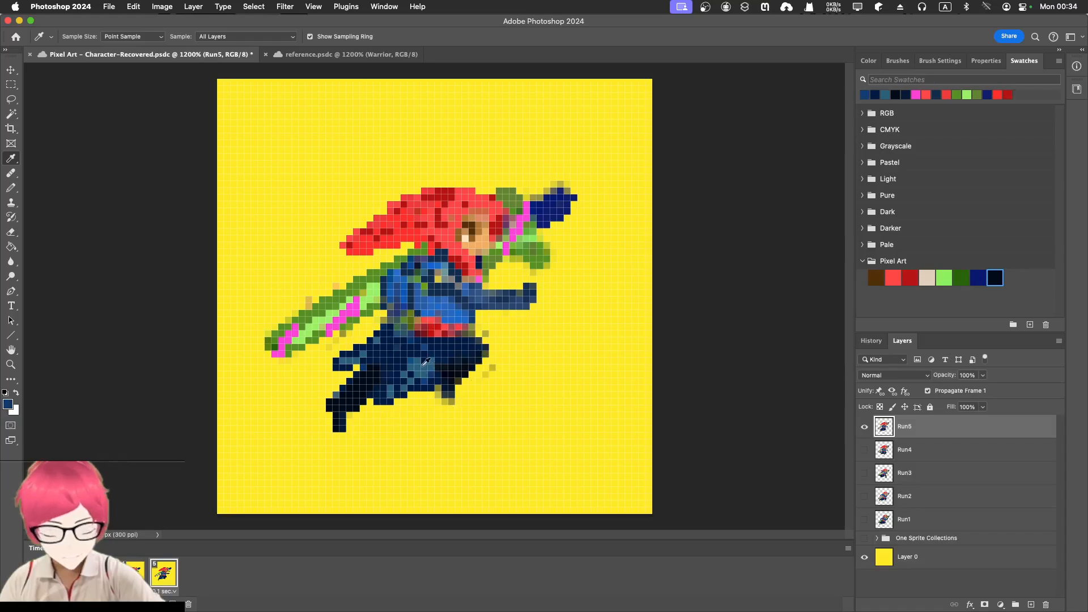
{"action": "key", "text": "b"}
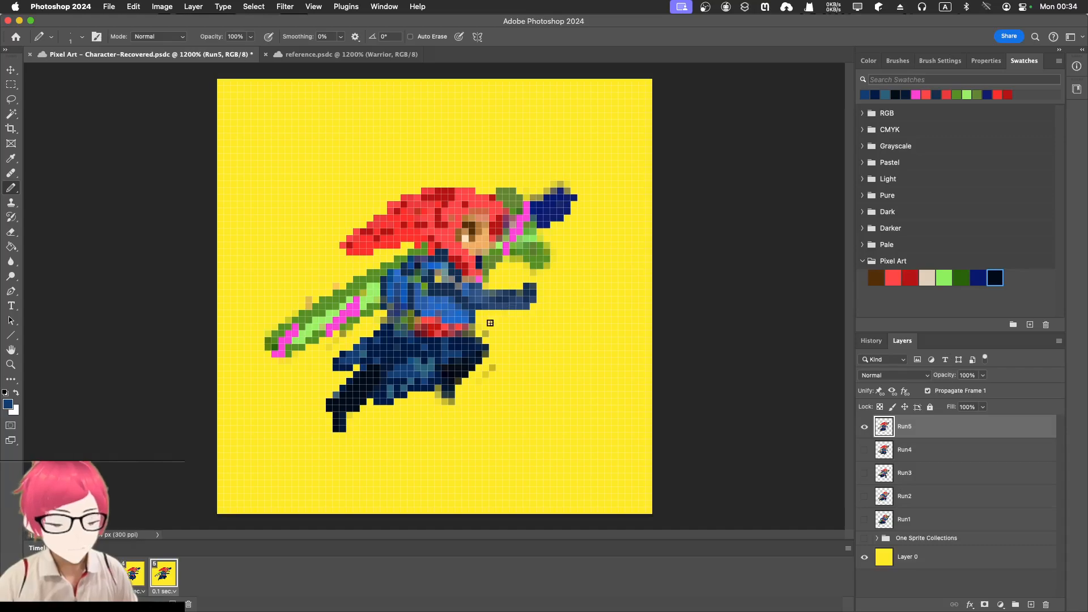
Step: Compare frames 3 and 4, select Run4 in frame 4, and shade the jacket's back with dark blue sampled from the sleeve
{"action": "left_click", "coordinate": [135, 572]}
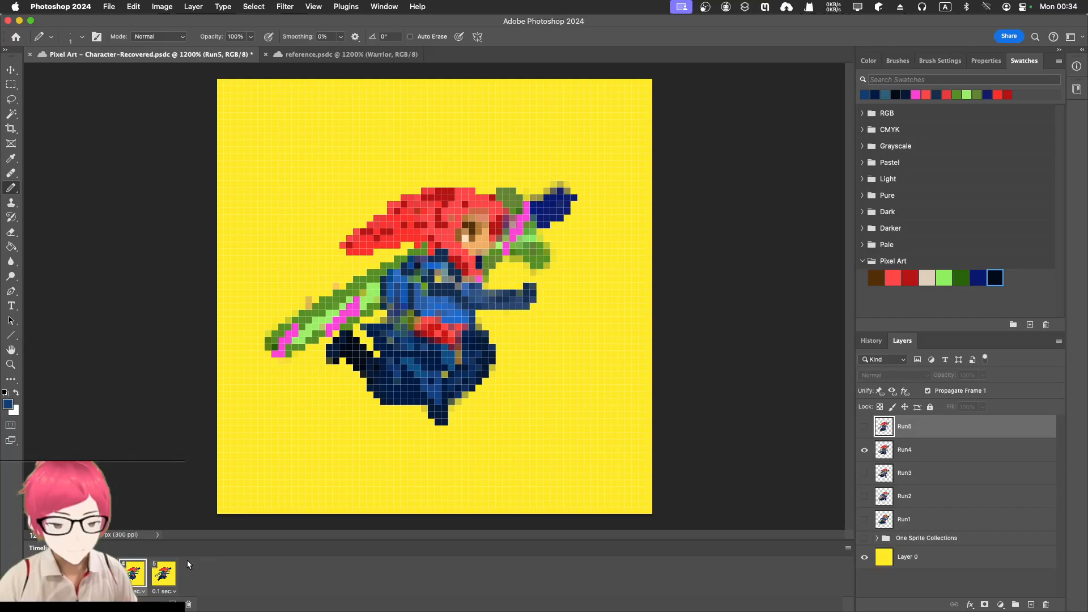
{"action": "left_click", "coordinate": [103, 573]}
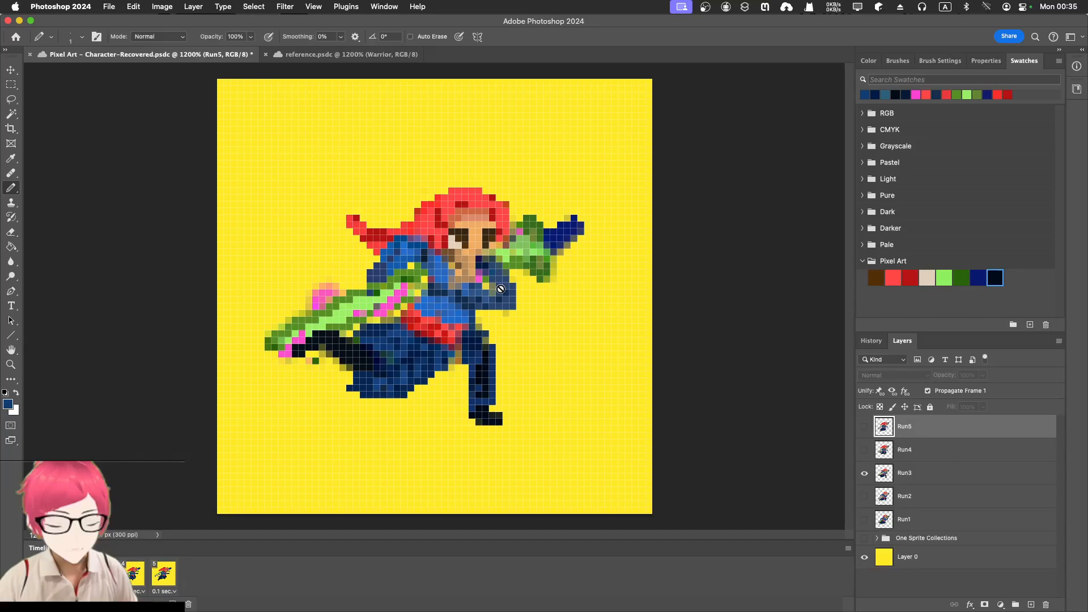
{"action": "left_click", "coordinate": [133, 573]}
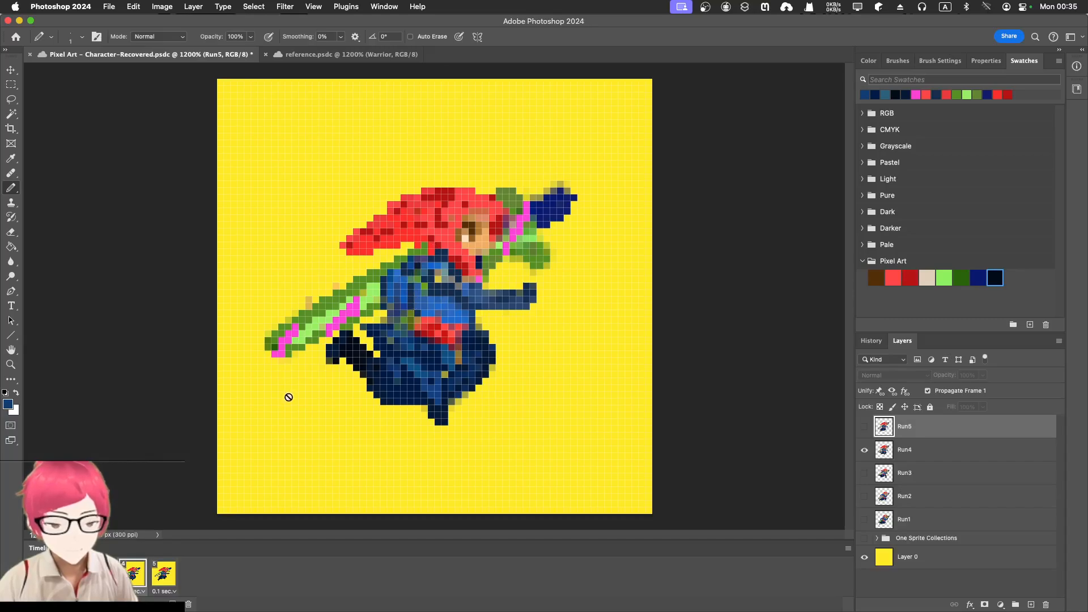
{"action": "left_click", "coordinate": [903, 446]}
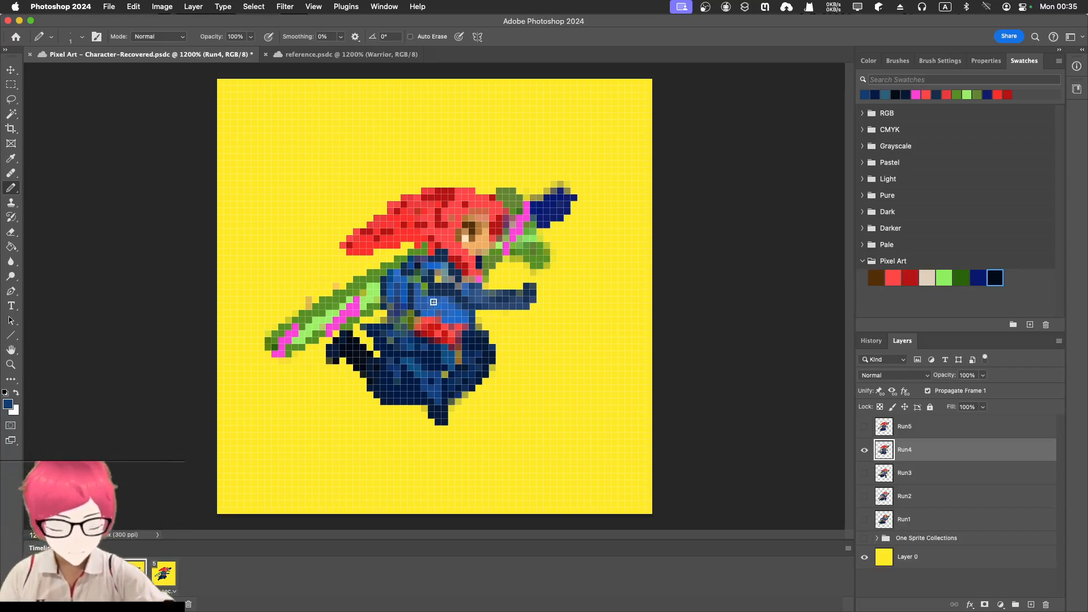
{"action": "key", "text": "i"}
{"action": "left_click", "coordinate": [441, 287]}
{"action": "key", "text": "b"}
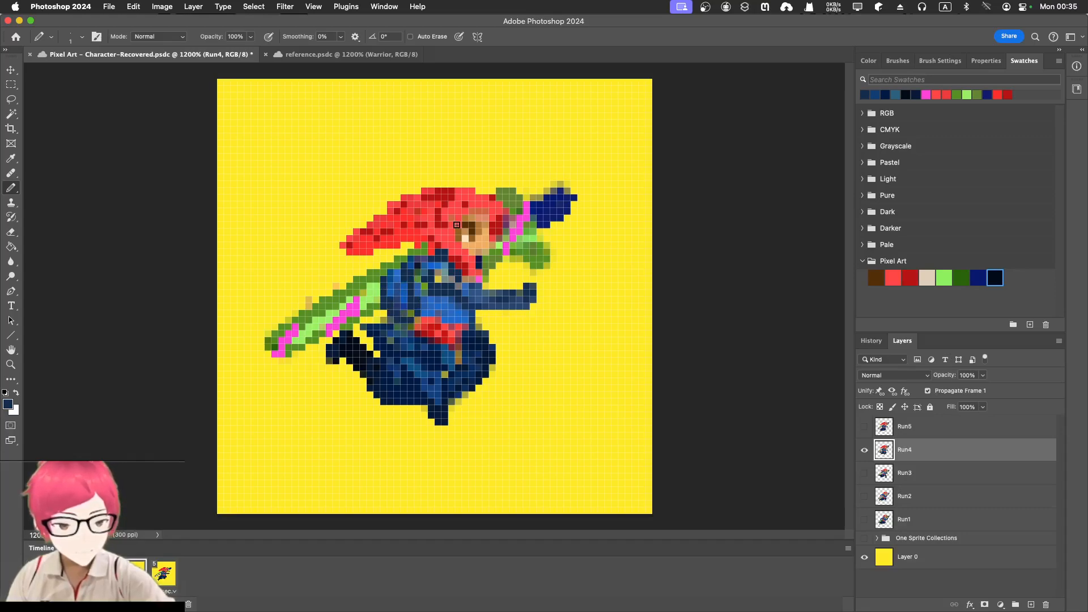
Step: In frame 5, lasso the front forearm on Run5, rotate it about 32° downward, shift it slightly toward the torso, and clear the selection
{"action": "left_click", "coordinate": [164, 573]}
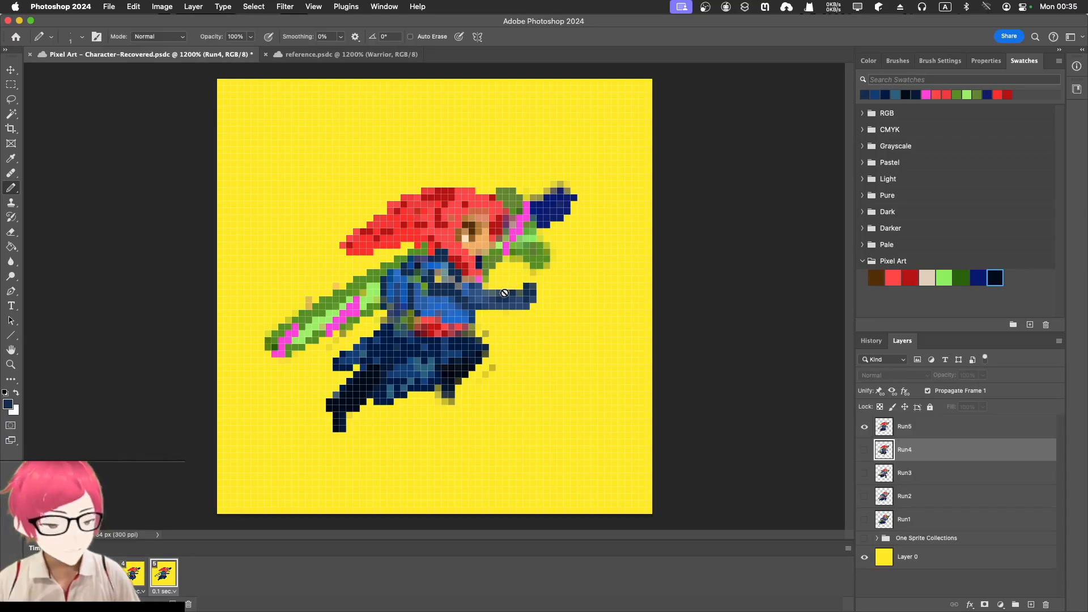
{"action": "key", "text": "l"}
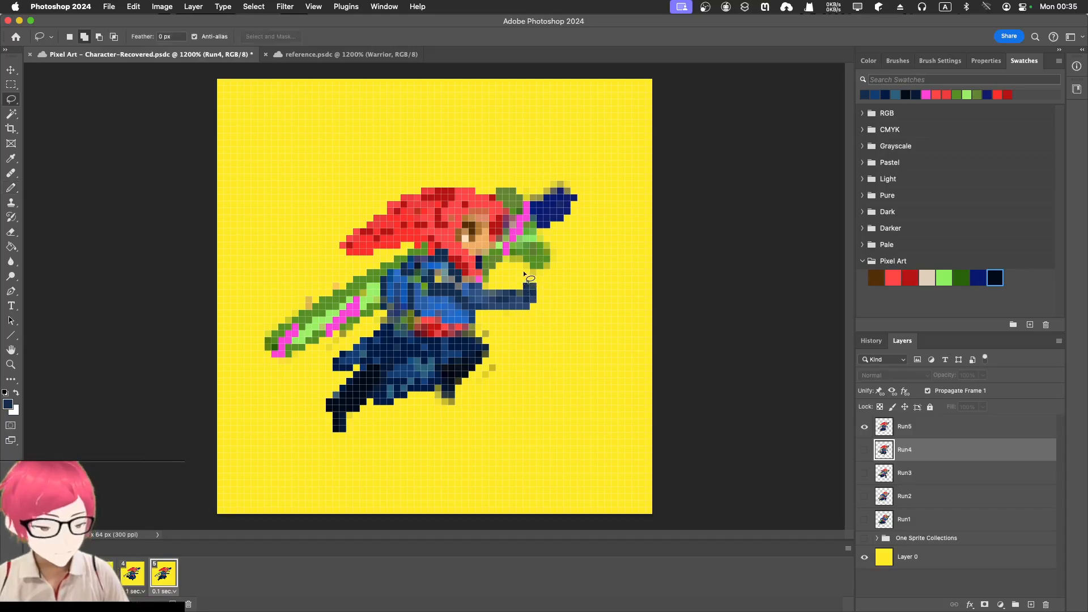
{"action": "mouse_move", "coordinate": [511, 275]}
{"action": "left_mouse_down"}
{"action": "mouse_move", "coordinate": [471, 291]}
{"action": "mouse_move", "coordinate": [507, 320]}
{"action": "mouse_move", "coordinate": [542, 310]}
{"action": "mouse_move", "coordinate": [537, 287]}
{"action": "left_mouse_up"}
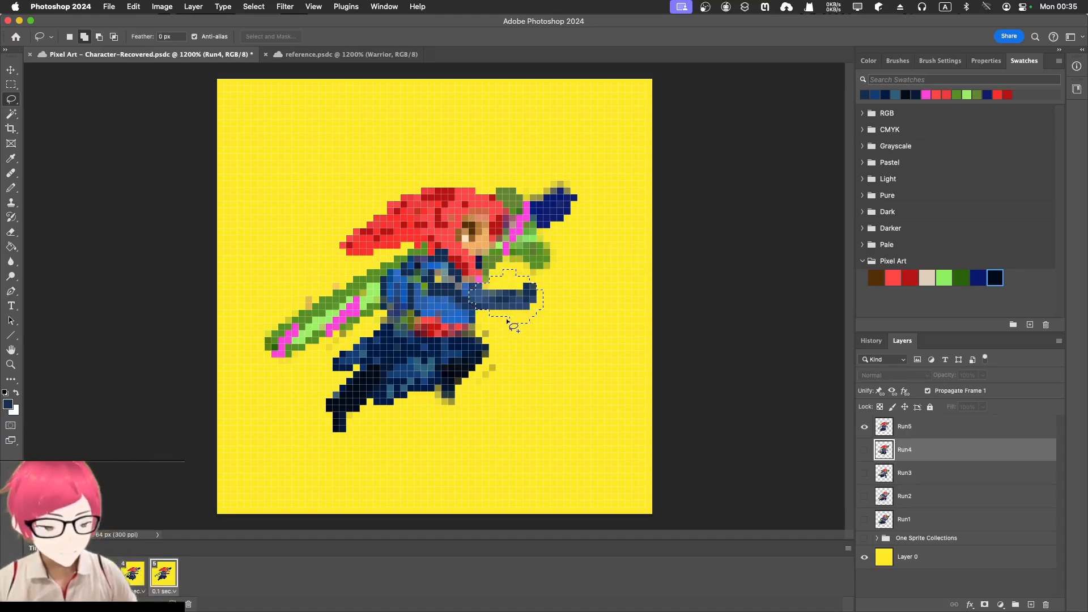
{"action": "left_click", "coordinate": [909, 430]}
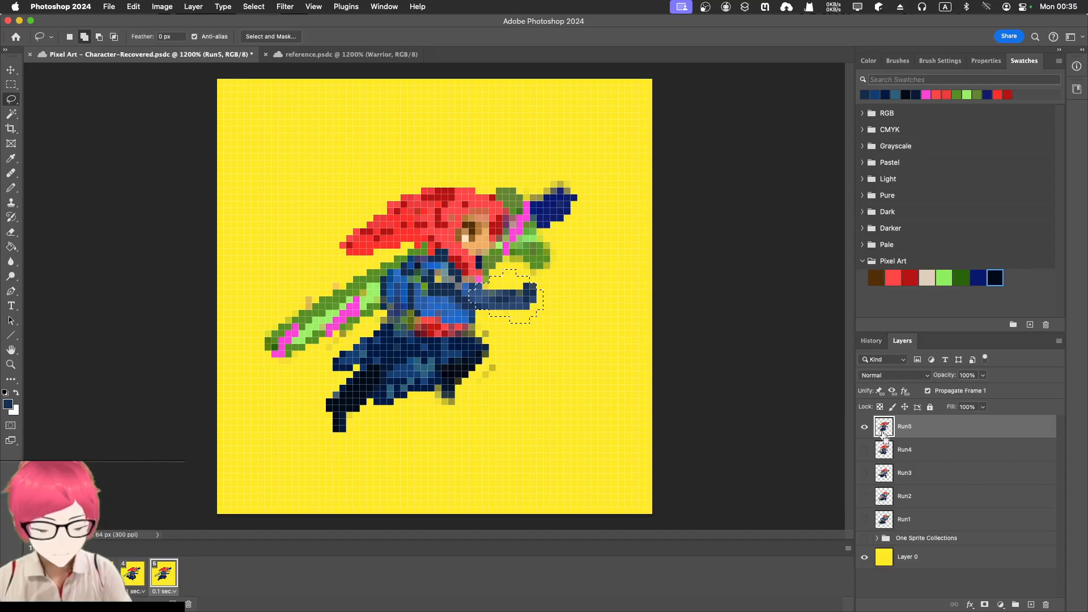
{"action": "key", "text": "super+t"}
{"action": "left_click_drag", "start_coordinate": [508, 344], "coordinate": [479, 340]}
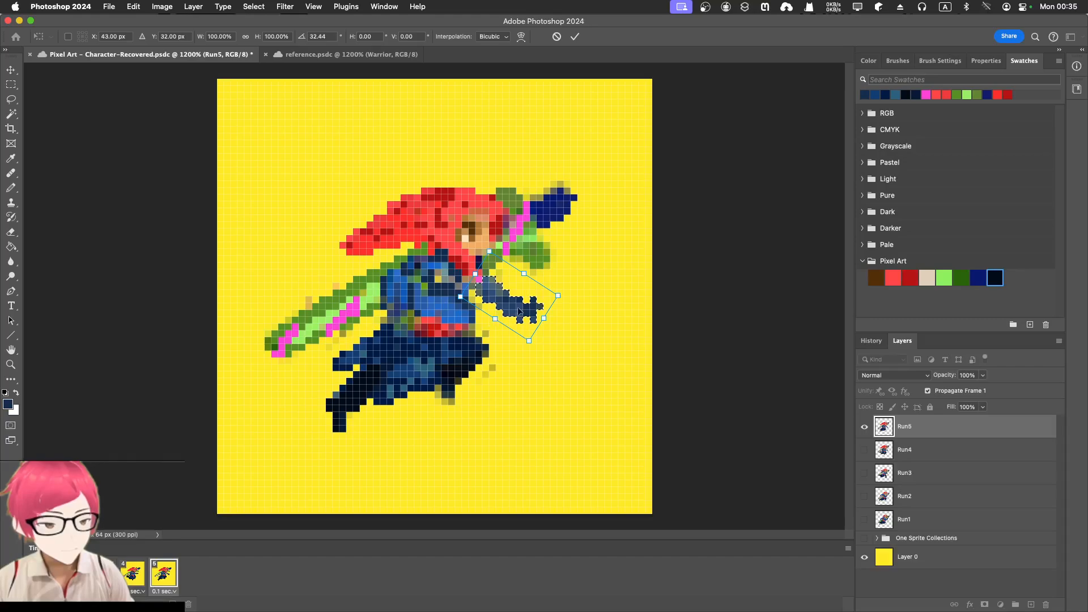
{"action": "left_click_drag", "start_coordinate": [517, 309], "coordinate": [503, 308]}
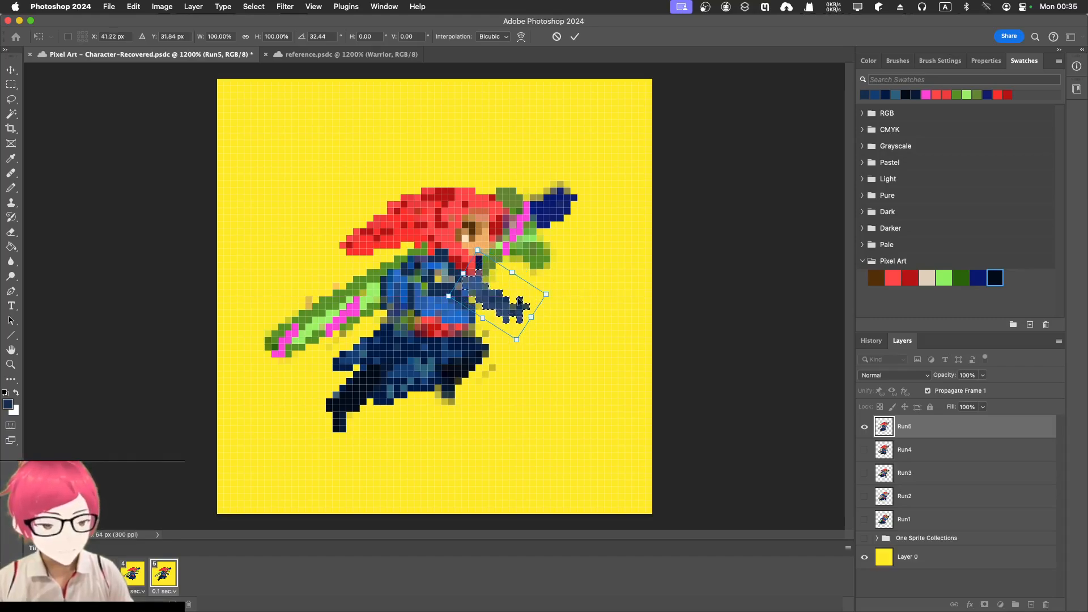
{"action": "left_click", "coordinate": [574, 37]}
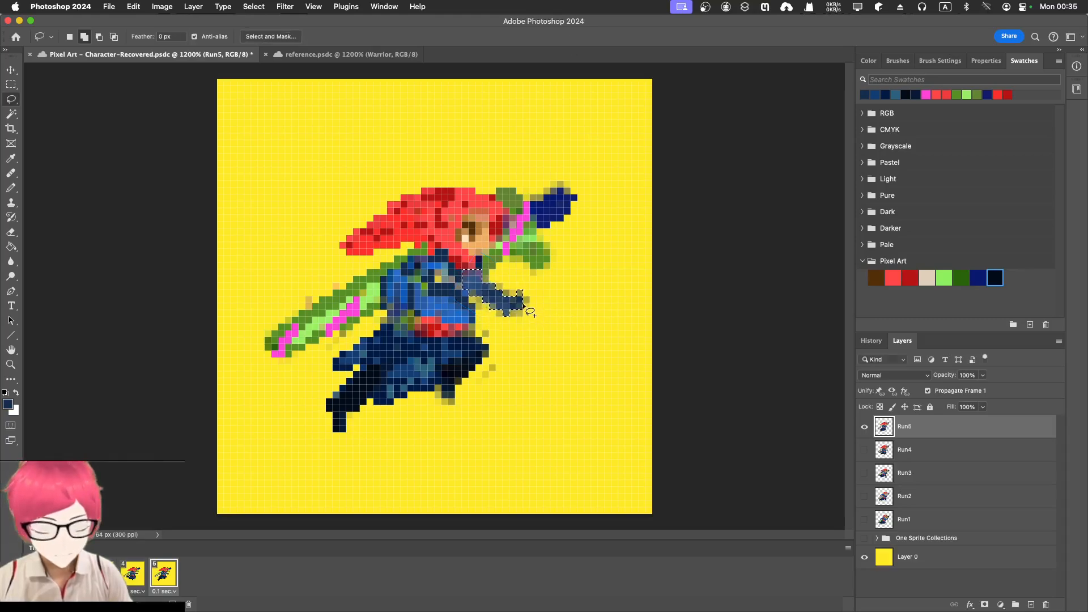
{"action": "key", "text": "super+d"}
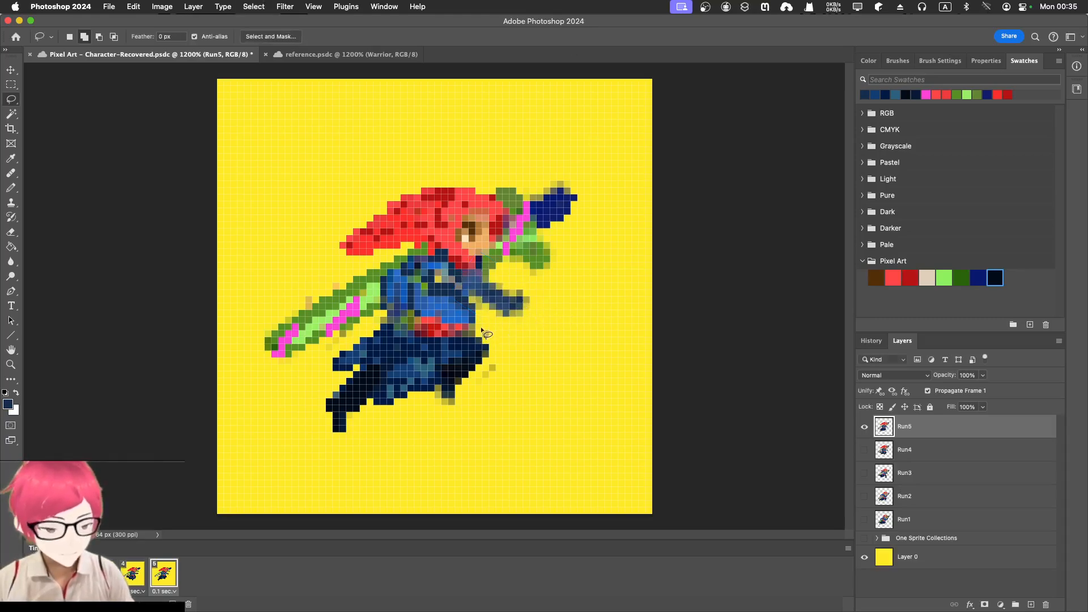
Step: Paint a raised hand at the end of the front forearm in sampled navy, and add navy shoulder pixels below the hair
{"action": "key", "text": "b"}
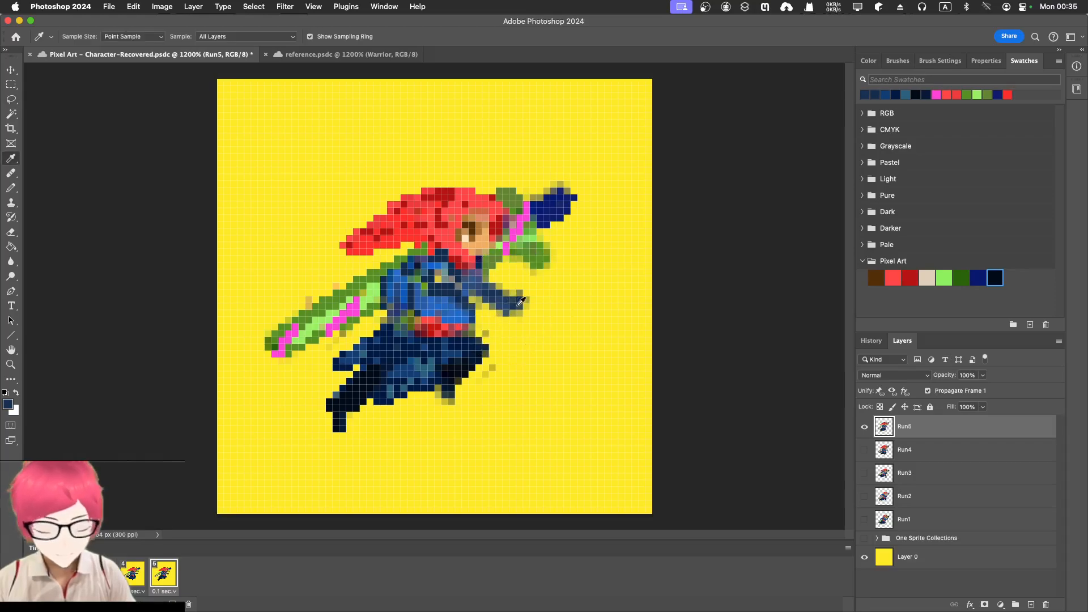
{"action": "left_click_drag", "start_coordinate": [517, 301], "coordinate": [530, 292]}
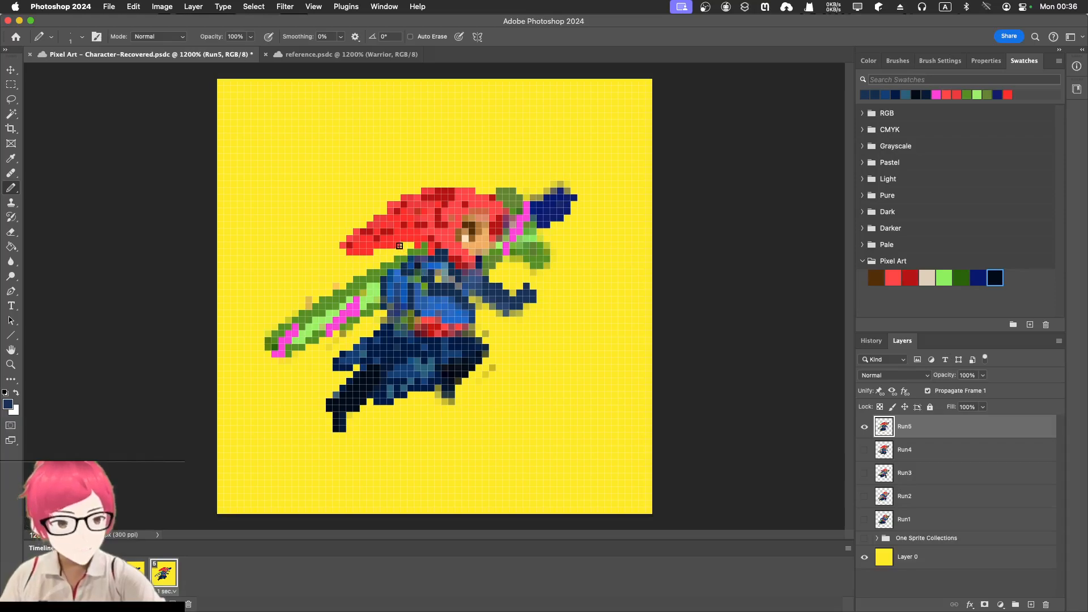
{"action": "mouse_move", "coordinate": [404, 246]}
{"action": "left_mouse_down"}
{"action": "mouse_move", "coordinate": [417, 256]}
{"action": "mouse_move", "coordinate": [399, 246]}
{"action": "left_mouse_up"}
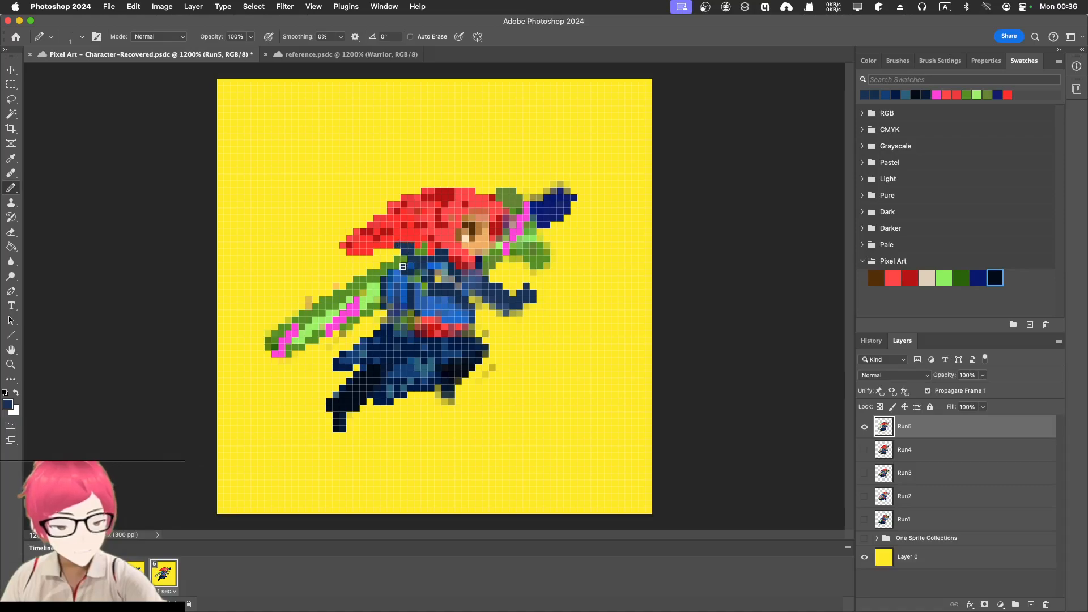
Step: Extend the sword's sampled light green over the jacket's back, and draw the bent rear arm over the hair in sampled blue
{"action": "left_click", "coordinate": [377, 284], "text": "alt"}
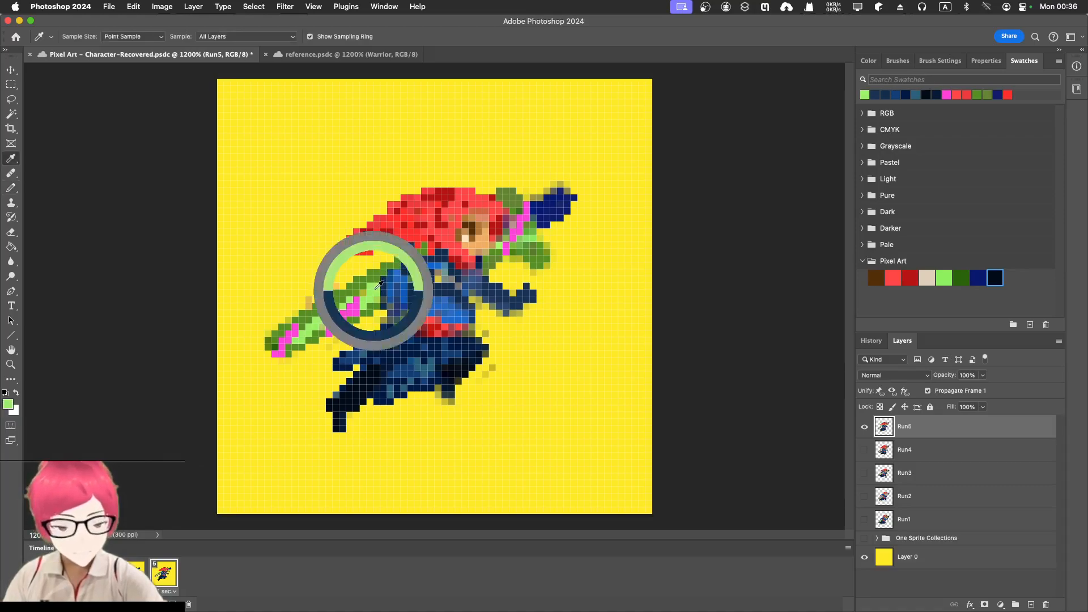
{"action": "mouse_move", "coordinate": [378, 286]}
{"action": "left_mouse_down"}
{"action": "mouse_move", "coordinate": [394, 282]}
{"action": "mouse_move", "coordinate": [384, 299]}
{"action": "left_mouse_up"}
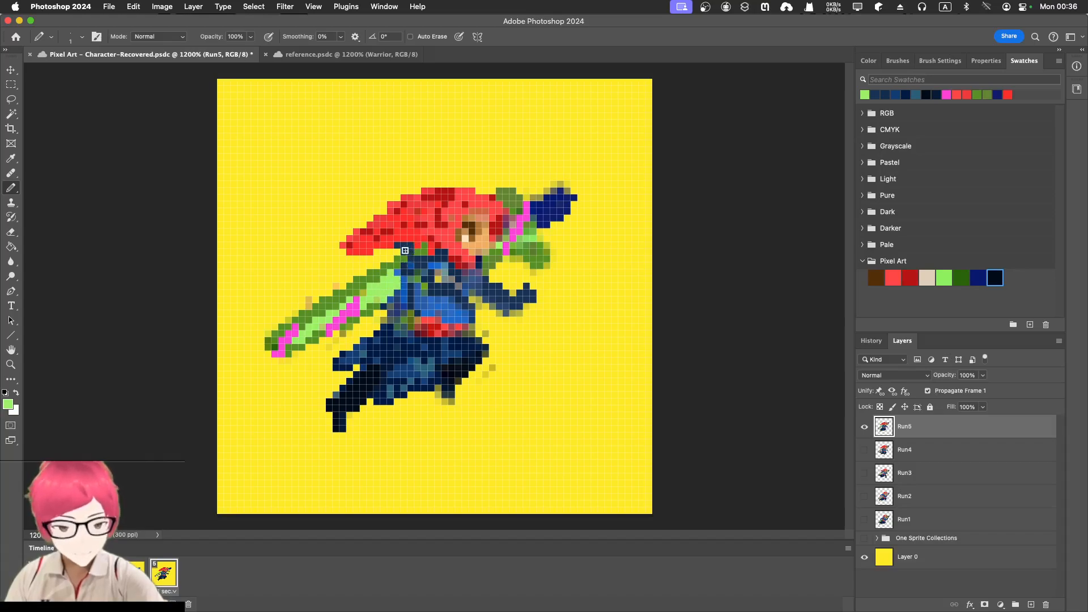
{"action": "key", "text": "i"}
{"action": "left_click", "coordinate": [414, 260]}
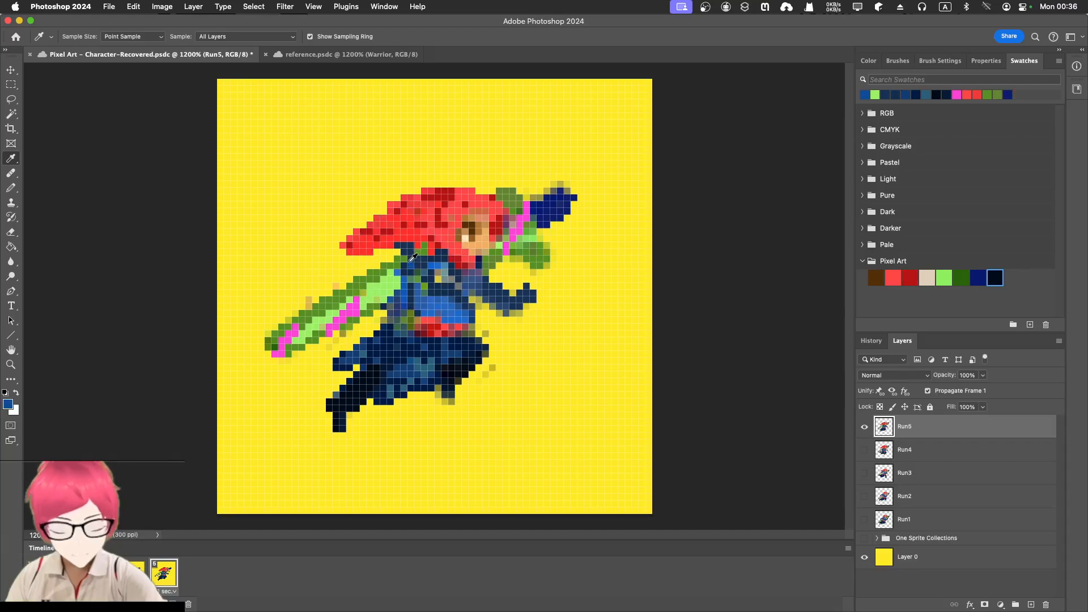
{"action": "key", "text": "b"}
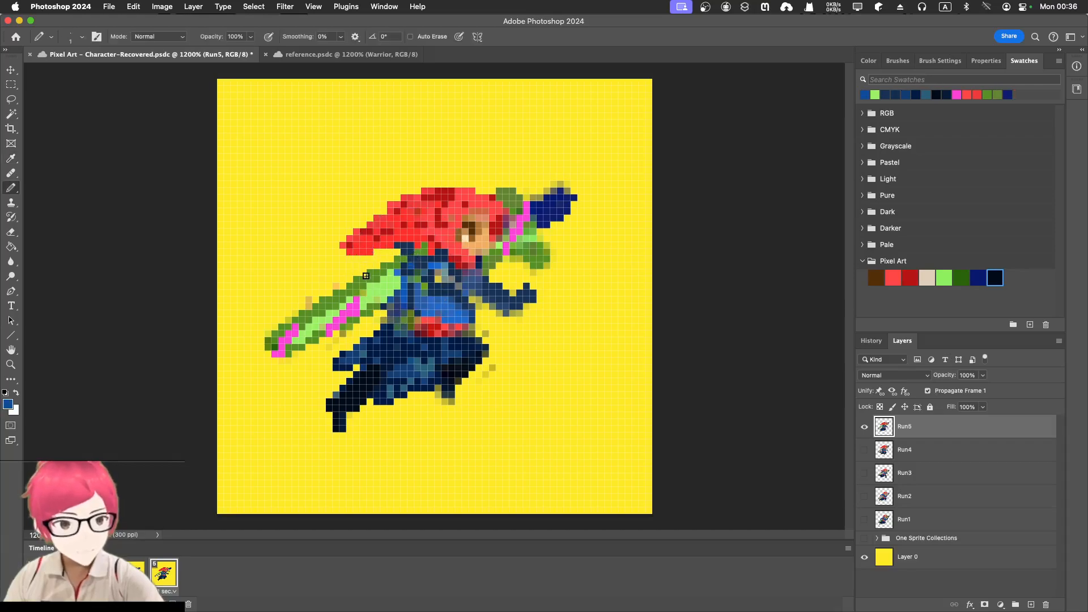
{"action": "mouse_move", "coordinate": [366, 276]}
{"action": "left_mouse_down"}
{"action": "mouse_move", "coordinate": [403, 218]}
{"action": "mouse_move", "coordinate": [425, 245]}
{"action": "mouse_move", "coordinate": [404, 221]}
{"action": "mouse_move", "coordinate": [422, 244]}
{"action": "left_mouse_up"}
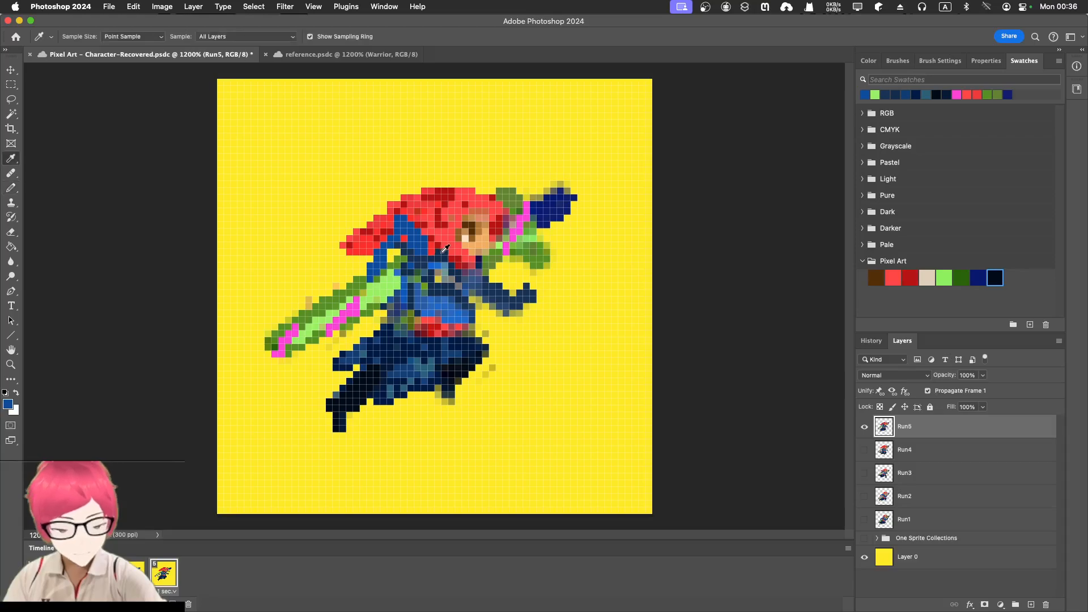
Step: Outline and shade the rear arm with sampled dark navy, and add lower-sleeve highlights in the lighter blue sampled from the front sleeve
{"action": "left_click", "coordinate": [440, 252], "text": "alt"}
{"action": "mouse_move", "coordinate": [405, 222]}
{"action": "left_mouse_down"}
{"action": "mouse_move", "coordinate": [427, 239]}
{"action": "mouse_move", "coordinate": [400, 218]}
{"action": "mouse_move", "coordinate": [367, 279]}
{"action": "mouse_move", "coordinate": [397, 250]}
{"action": "left_mouse_up"}
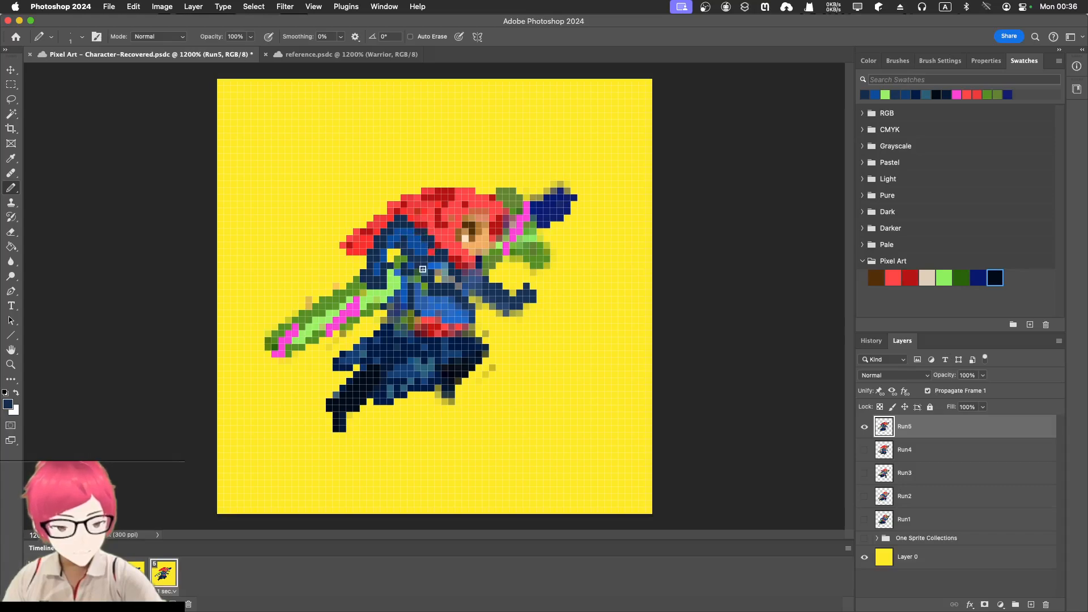
{"action": "key", "text": "i"}
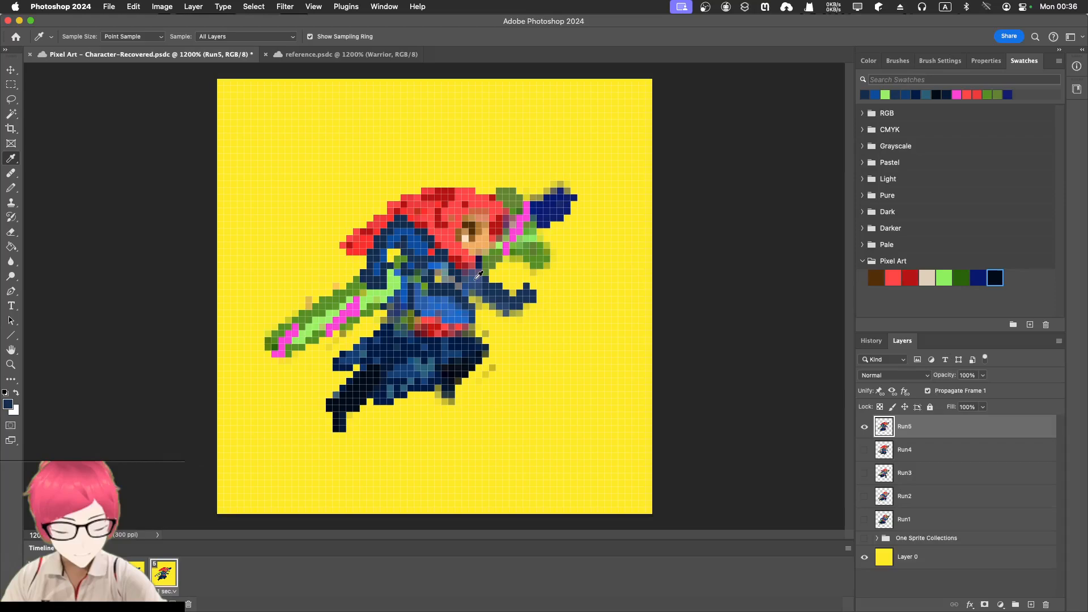
{"action": "left_click", "coordinate": [474, 281]}
{"action": "key", "text": "b"}
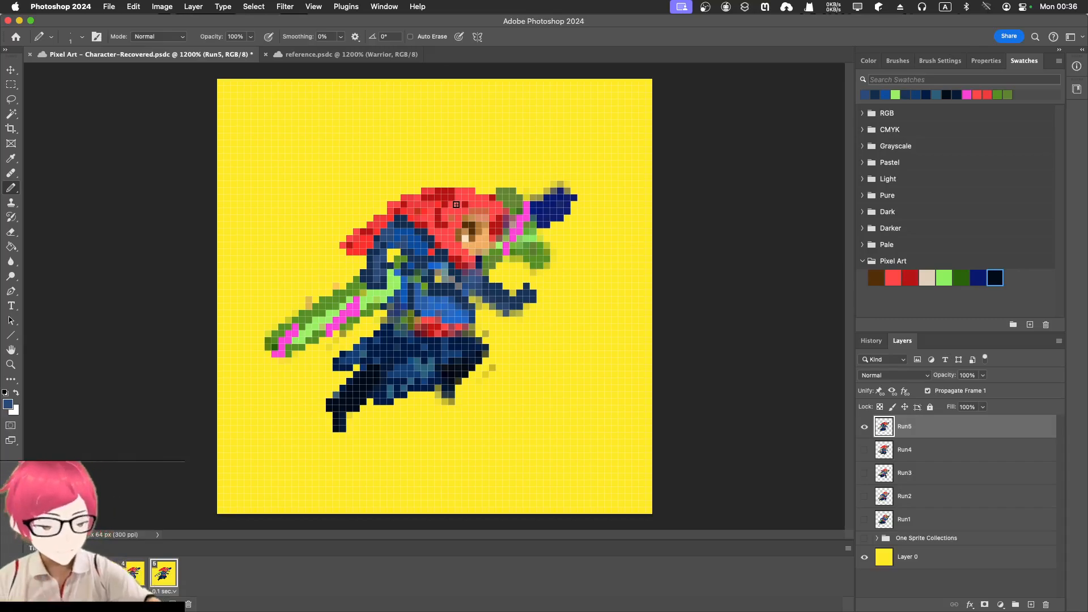
Step: Darken the sampled sleeve navy to hue 214, saturation 62%, brightness 25%, and use it to fill out the front fist and shade the rear arm
{"action": "key", "text": "i"}
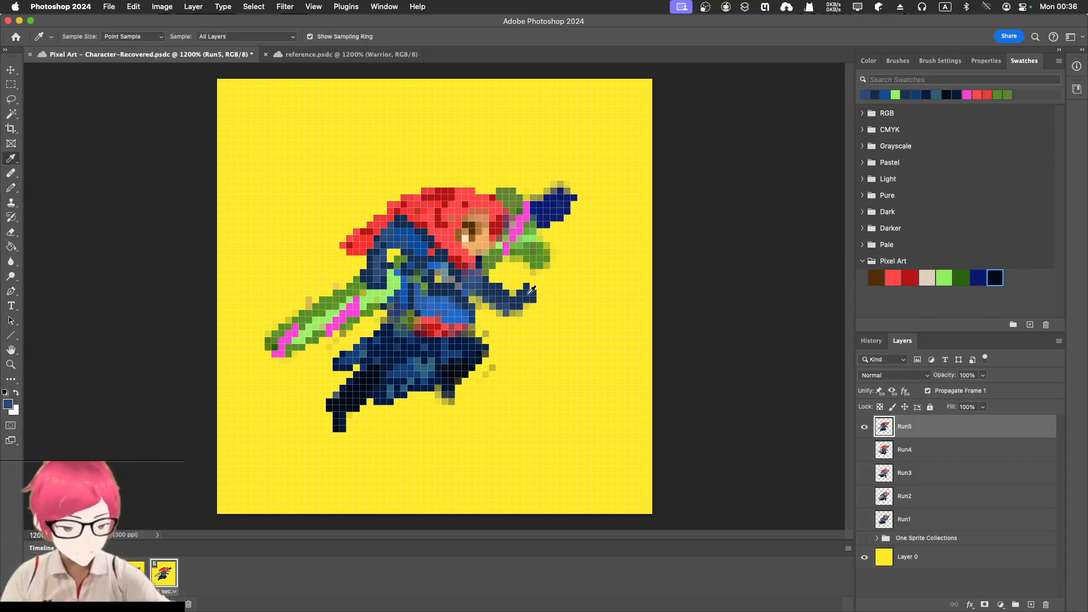
{"action": "left_click", "coordinate": [527, 298]}
{"action": "left_click", "coordinate": [869, 60]}
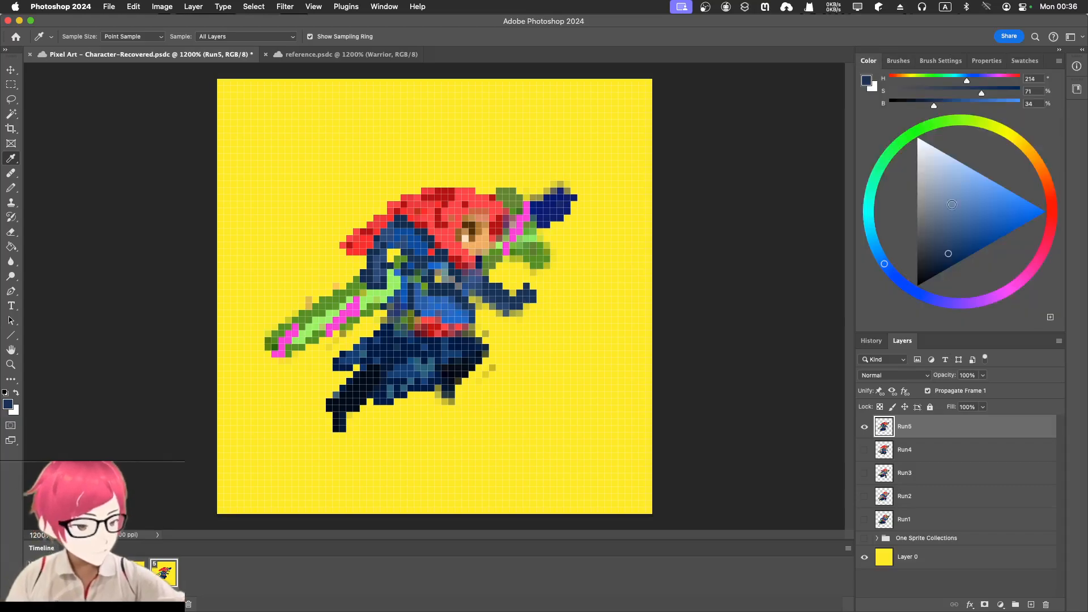
{"action": "left_click", "coordinate": [528, 285]}
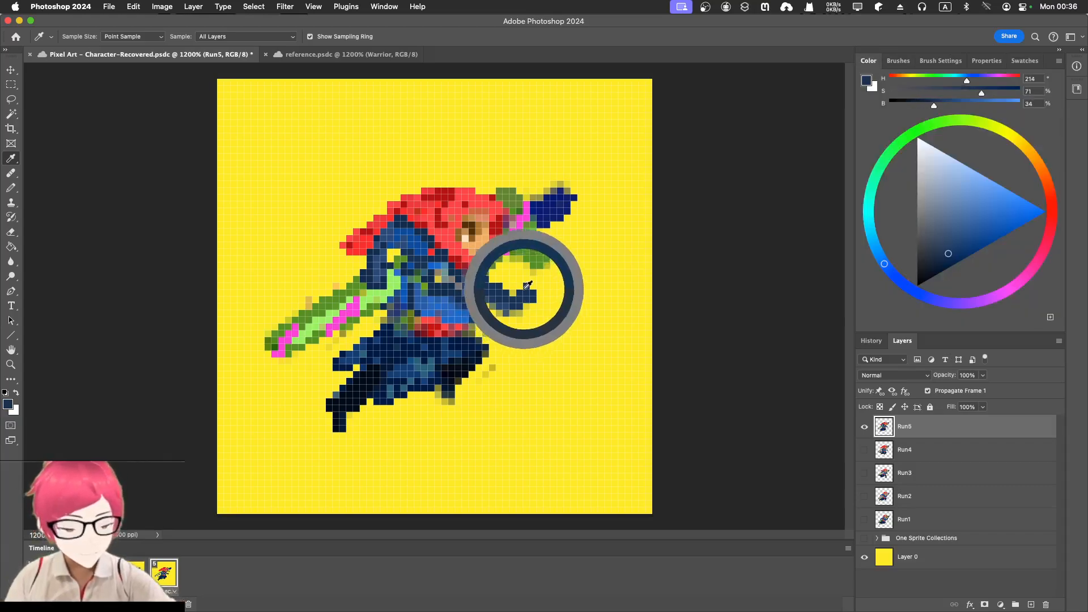
{"action": "left_click_drag", "start_coordinate": [945, 252], "coordinate": [937, 260]}
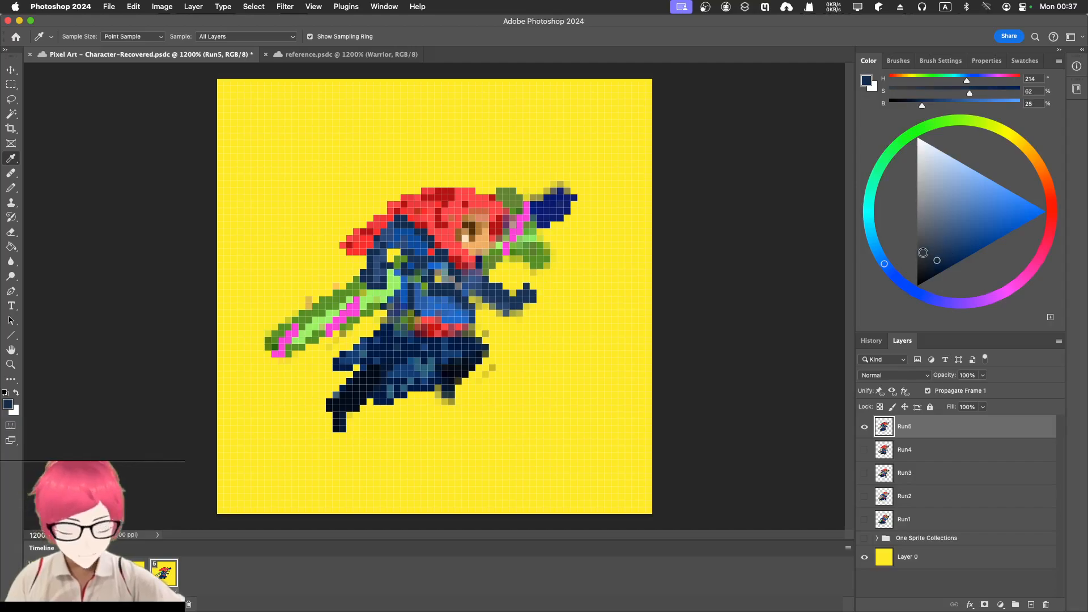
{"action": "key", "text": "b"}
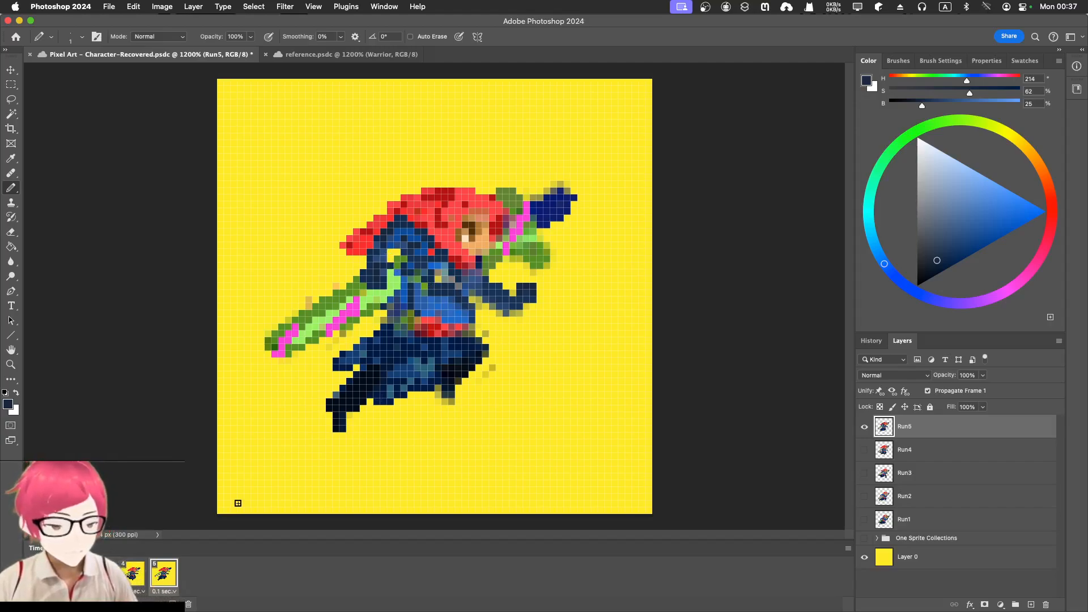
Step: Compare the character's pose across frames 1 to 4, and return to frame 5
{"action": "left_click", "coordinate": [136, 573]}
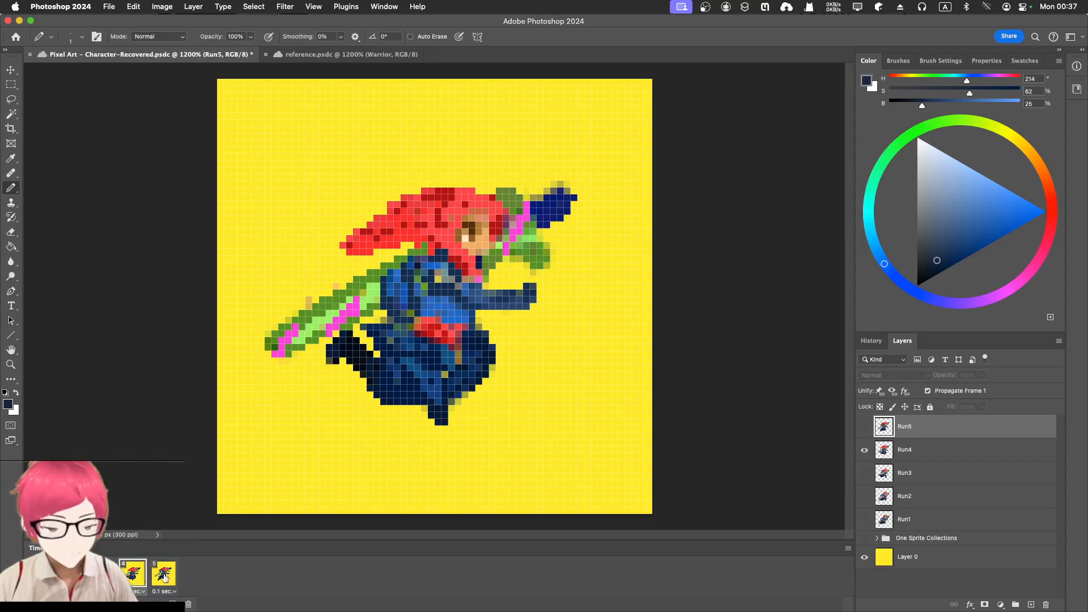
{"action": "left_click", "coordinate": [102, 574]}
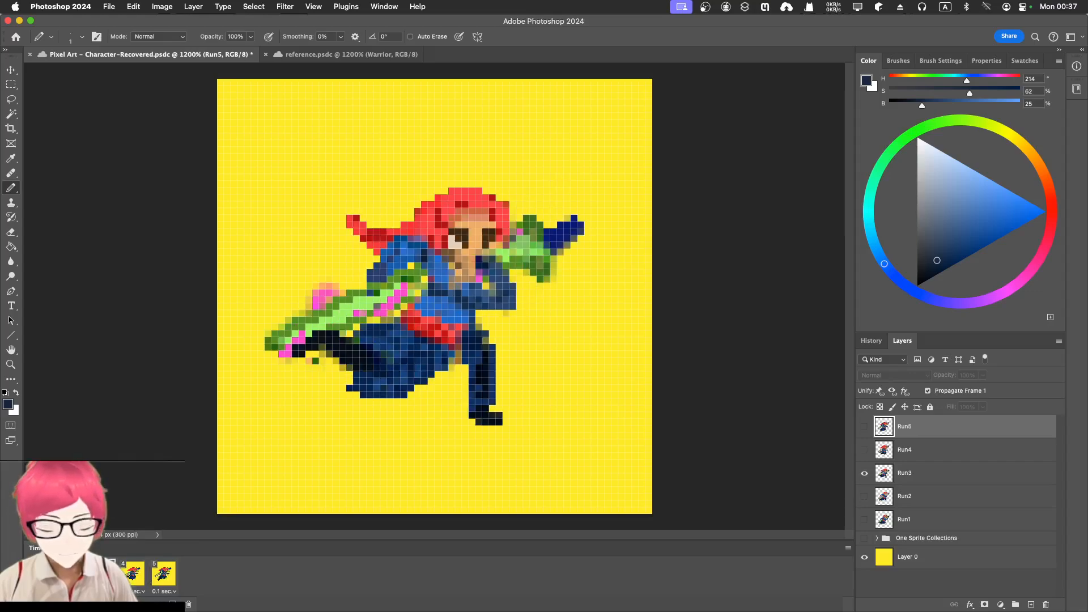
{"action": "left_click", "coordinate": [72, 574]}
{"action": "left_click", "coordinate": [71, 574]}
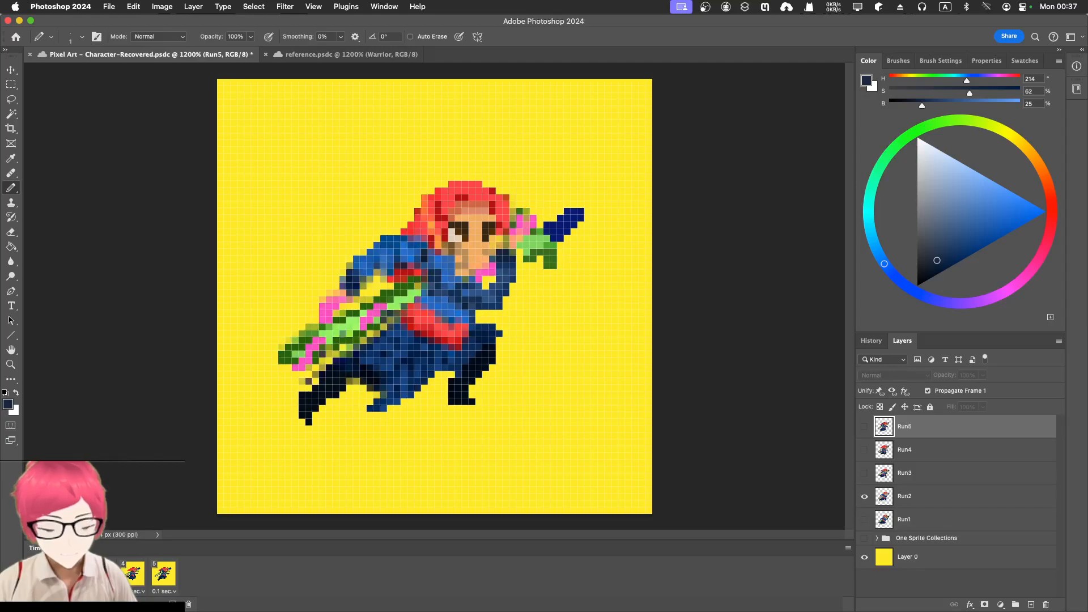
{"action": "left_click", "coordinate": [102, 573]}
{"action": "left_click", "coordinate": [41, 574]}
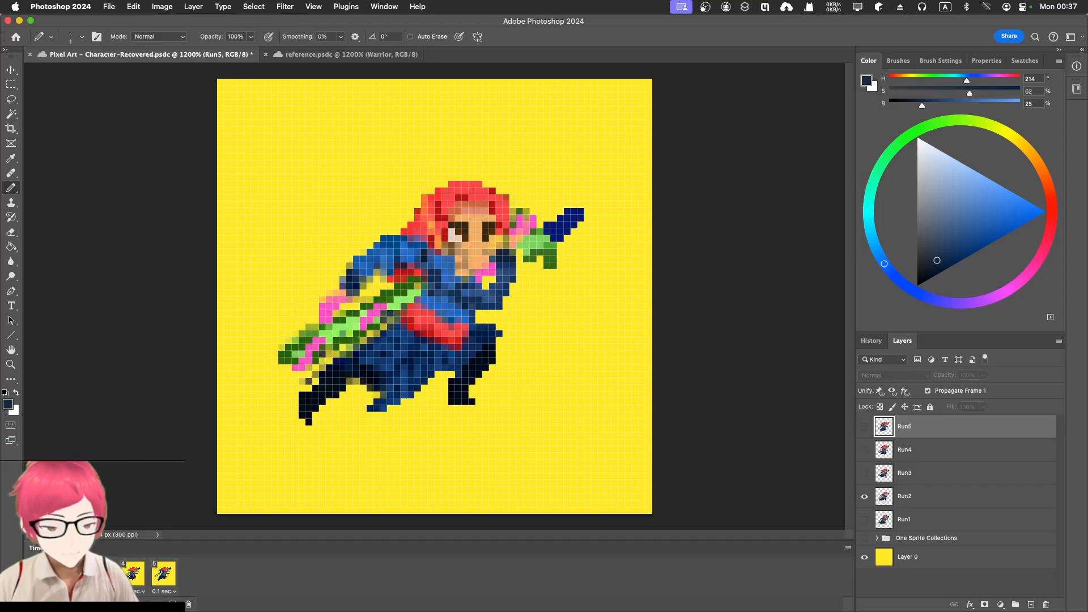
{"action": "left_click", "coordinate": [72, 574]}
{"action": "left_click", "coordinate": [40, 574]}
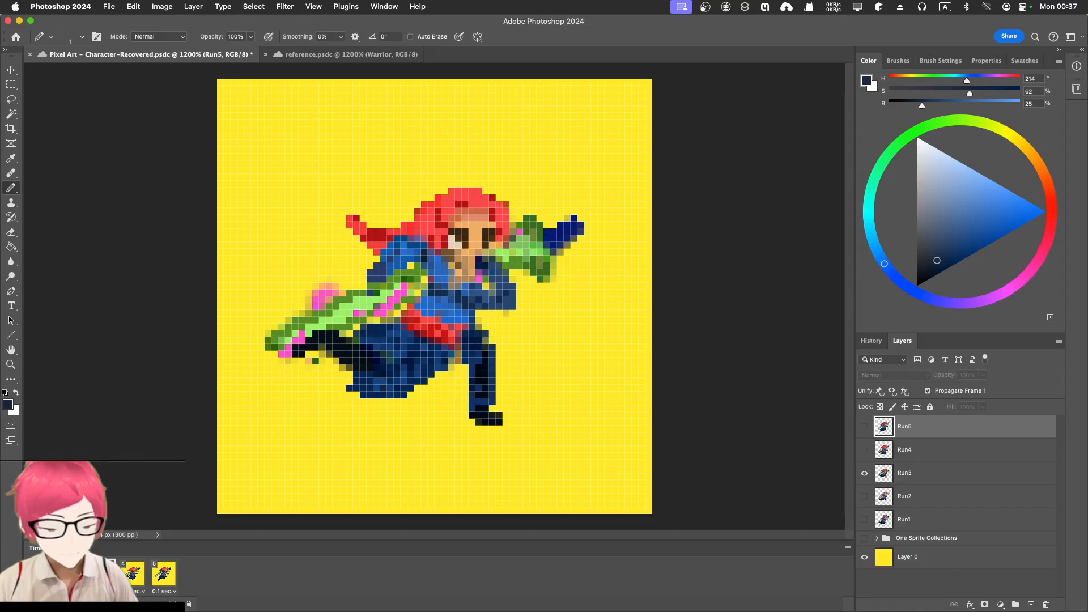
{"action": "left_click", "coordinate": [132, 573]}
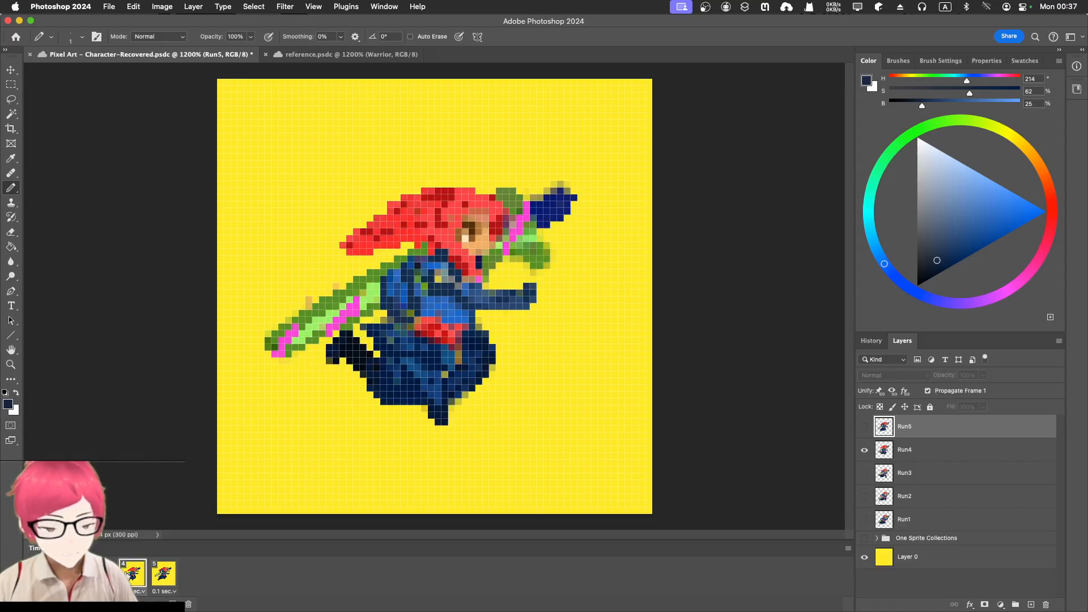
{"action": "left_click", "coordinate": [163, 574]}
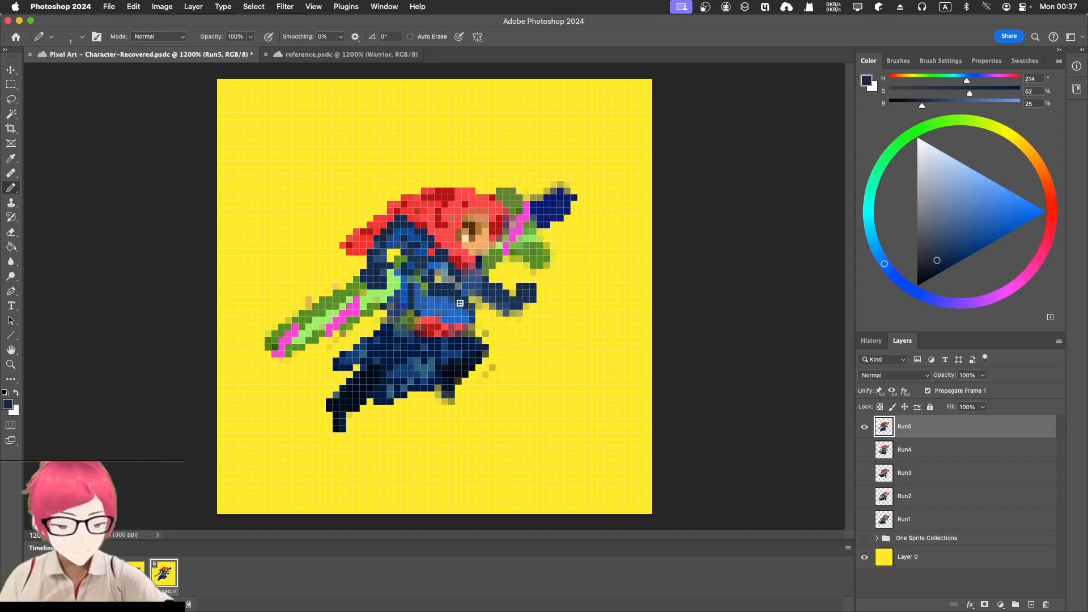
Step: Erase the excess pixels along the torso's front edge above the belt and the stray pixels in front of the knee
{"action": "key", "text": "e"}
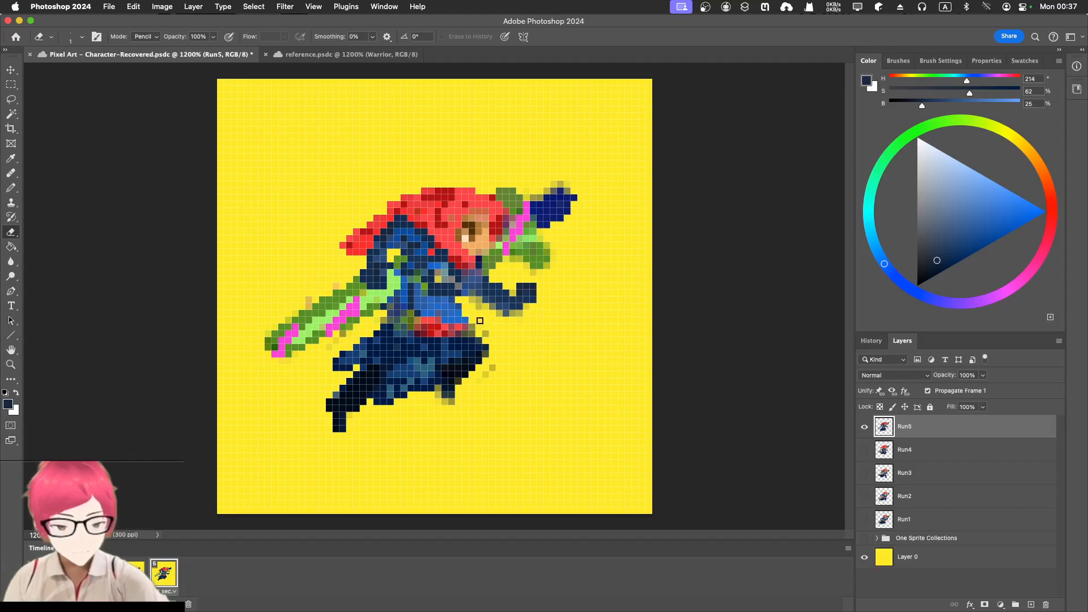
{"action": "left_click", "coordinate": [486, 334]}
{"action": "left_click_drag", "start_coordinate": [493, 367], "coordinate": [486, 374]}
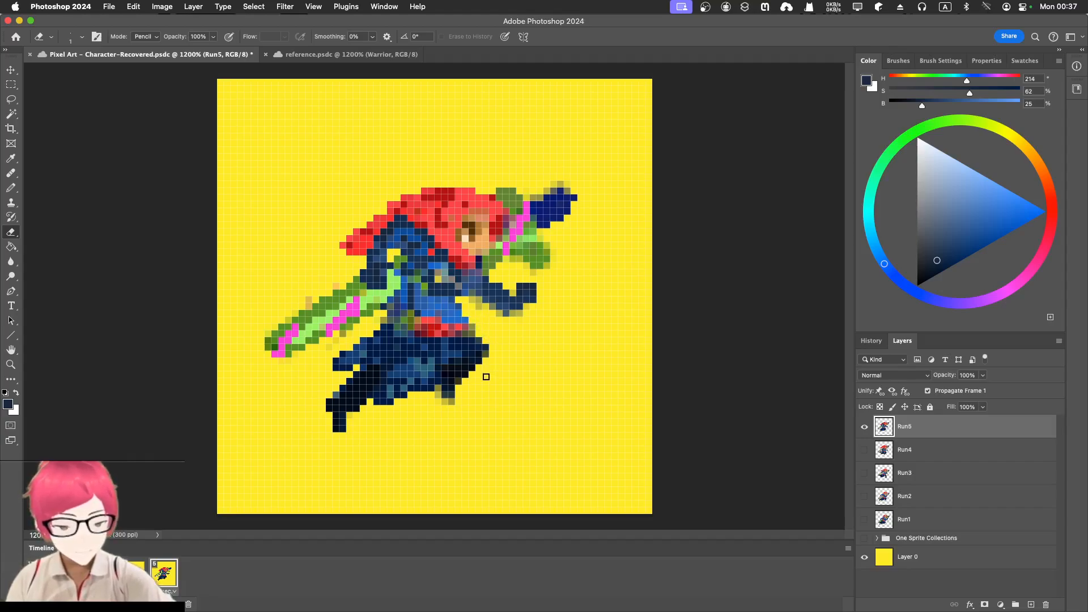
Step: Shade the torso above the belt with sampled navy, and extend the belt upward toward the back in sampled bright red
{"action": "key", "text": "b"}
{"action": "left_click", "coordinate": [454, 297], "text": "alt"}
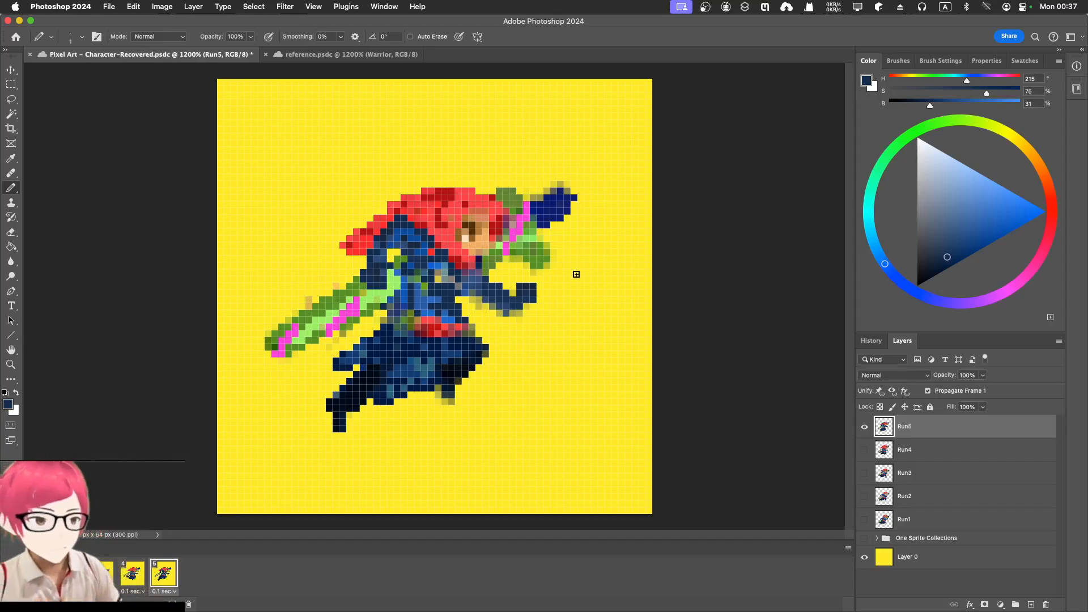
{"action": "key", "text": "i"}
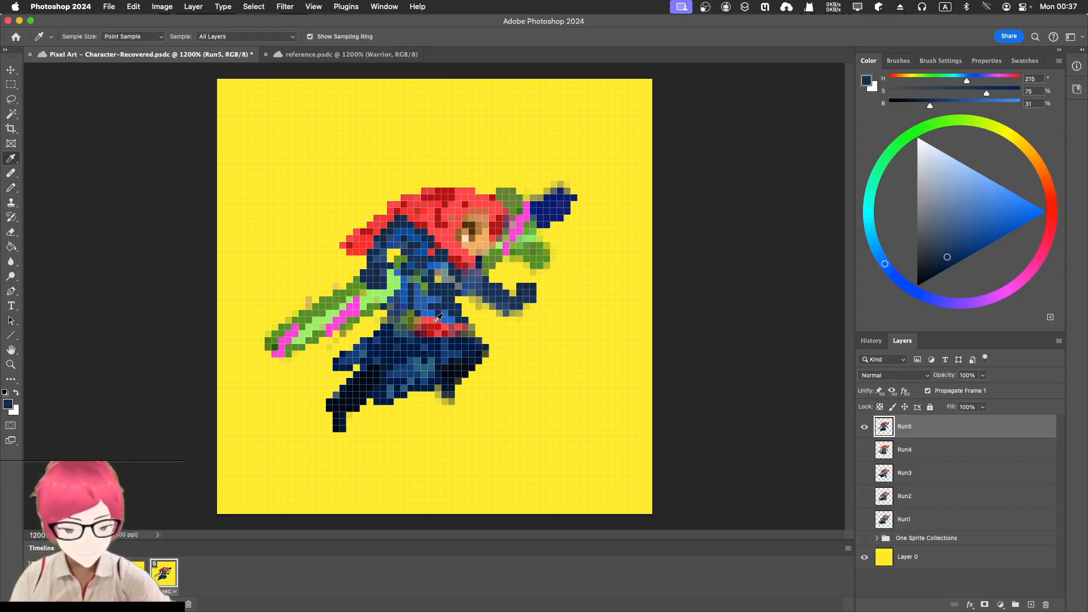
{"action": "left_click", "coordinate": [434, 317]}
{"action": "key", "text": "b"}
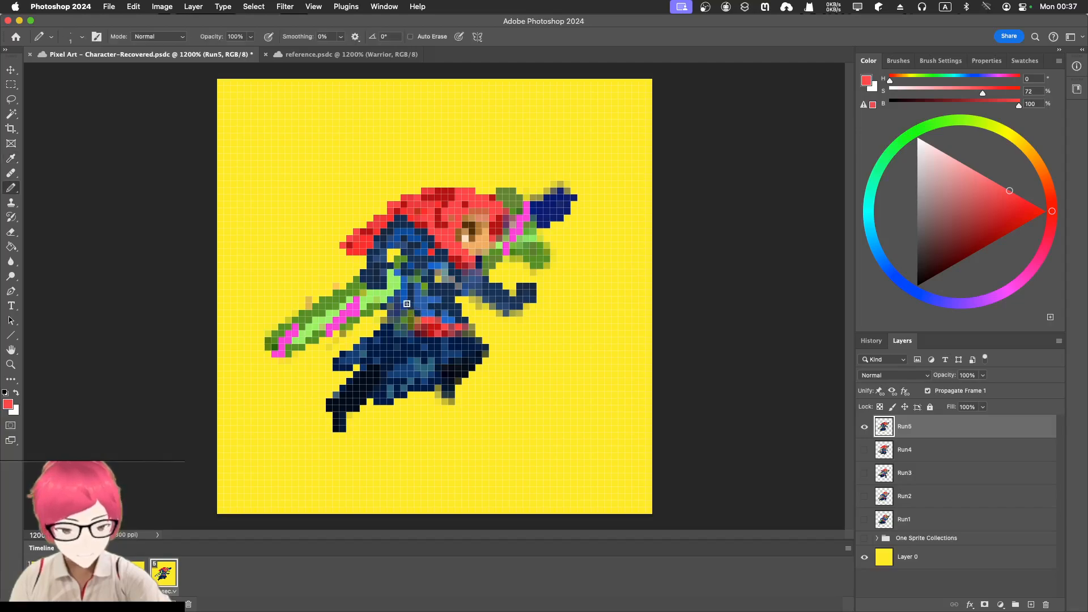
{"action": "left_click_drag", "start_coordinate": [403, 296], "coordinate": [423, 313]}
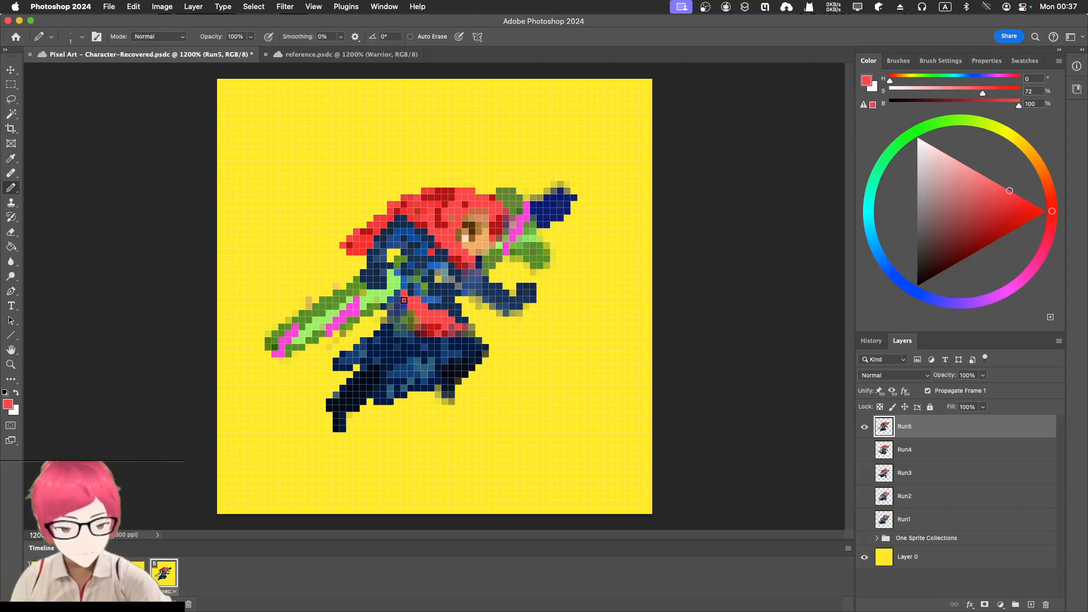
Step: Shade the belt's rear and upper edges with sampled dark red, and cover its old lower edge with blue sampled from the coat
{"action": "left_click", "coordinate": [433, 325], "text": "alt"}
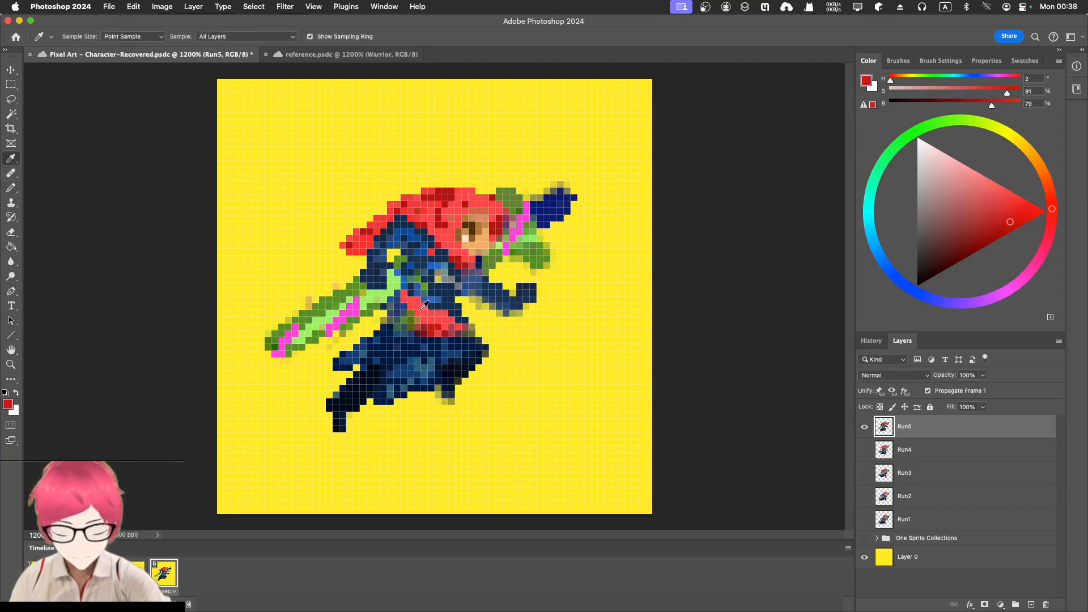
{"action": "mouse_move", "coordinate": [403, 312]}
{"action": "left_mouse_down"}
{"action": "mouse_move", "coordinate": [432, 330]}
{"action": "mouse_move", "coordinate": [414, 303]}
{"action": "left_mouse_up"}
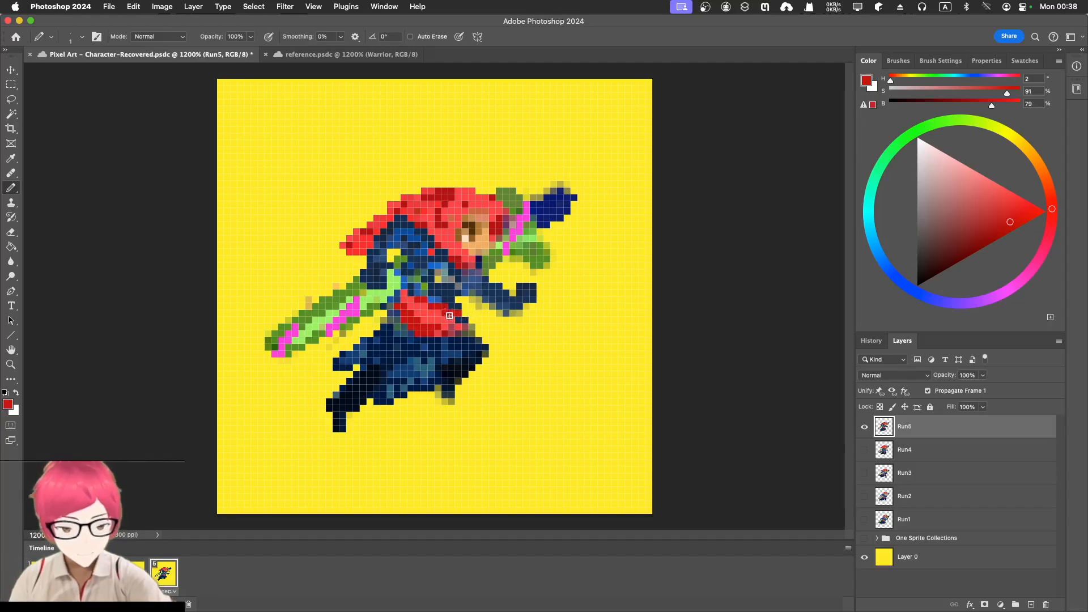
{"action": "key", "text": "i"}
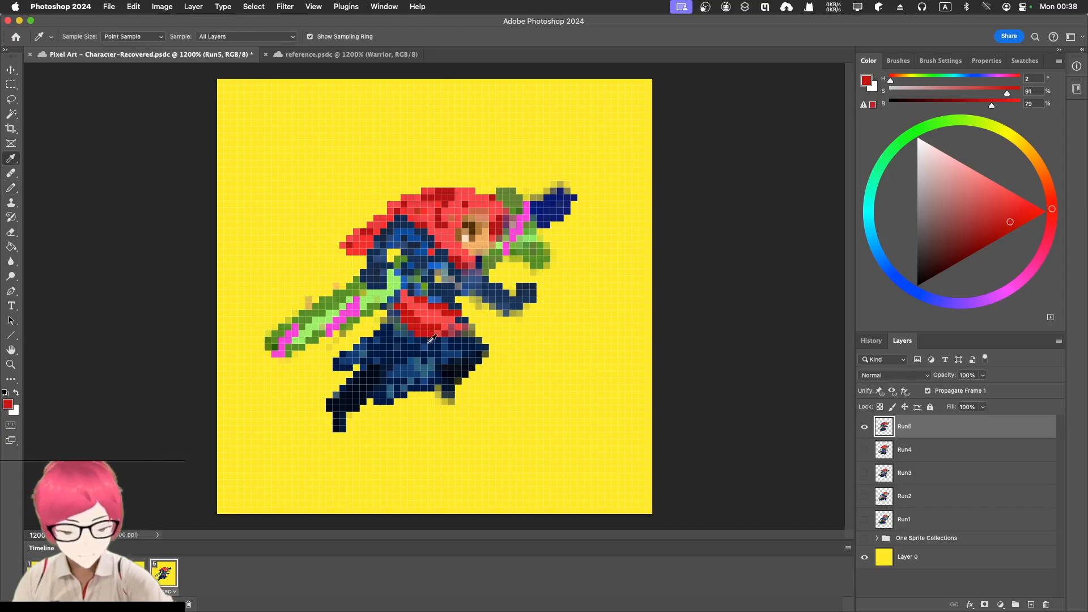
{"action": "left_click", "coordinate": [420, 341]}
{"action": "key", "text": "b"}
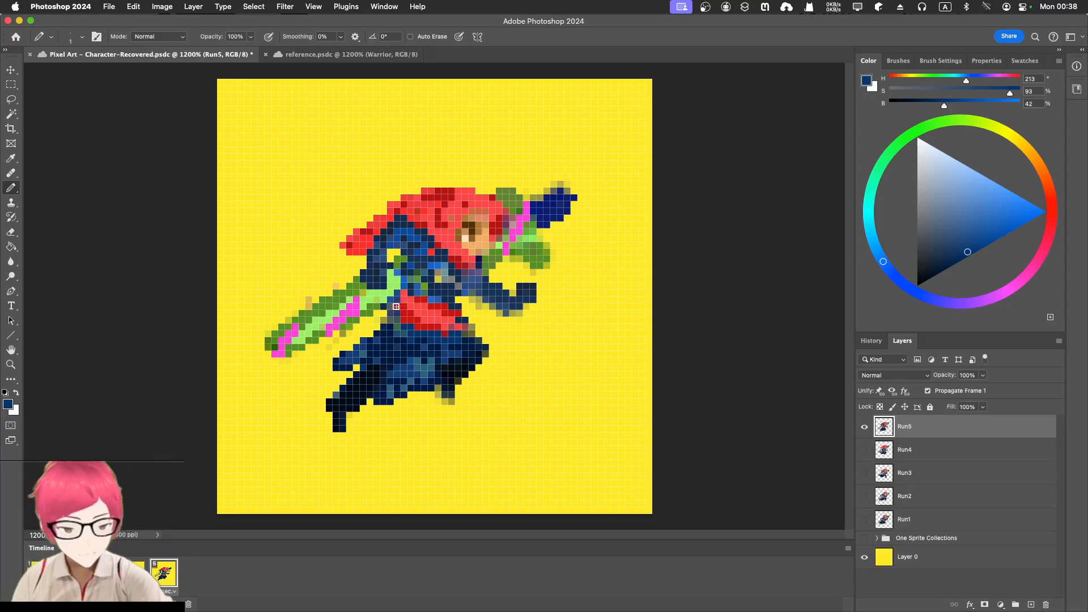
Step: Fill out the rear end of the belt with sampled light red and touch up its shading with sampled dark red
{"action": "key", "text": "i"}
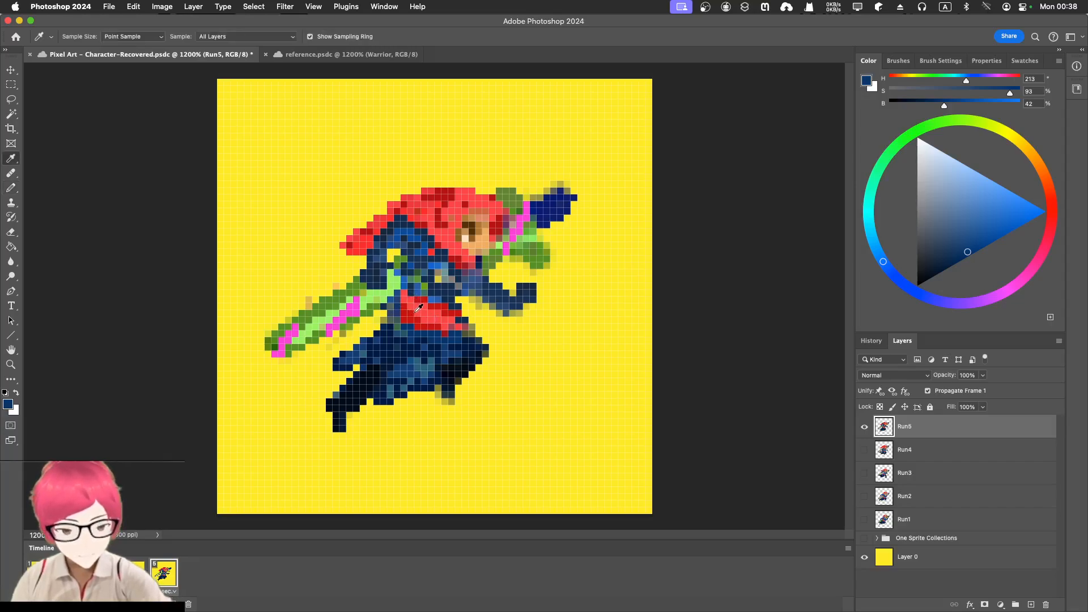
{"action": "left_click", "coordinate": [461, 322]}
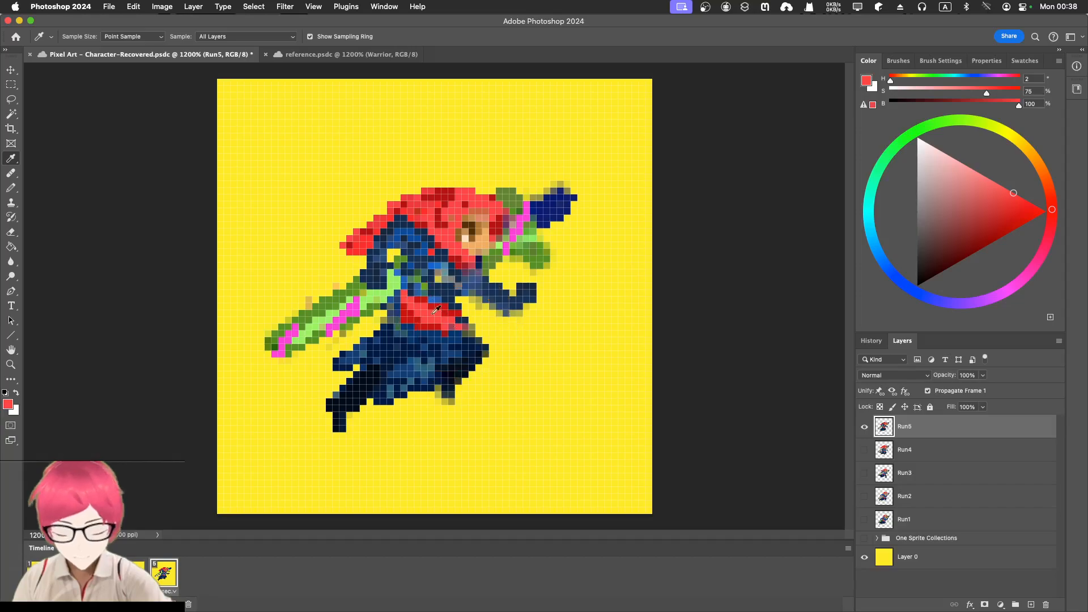
{"action": "key", "text": "b"}
{"action": "left_click", "coordinate": [397, 299]}
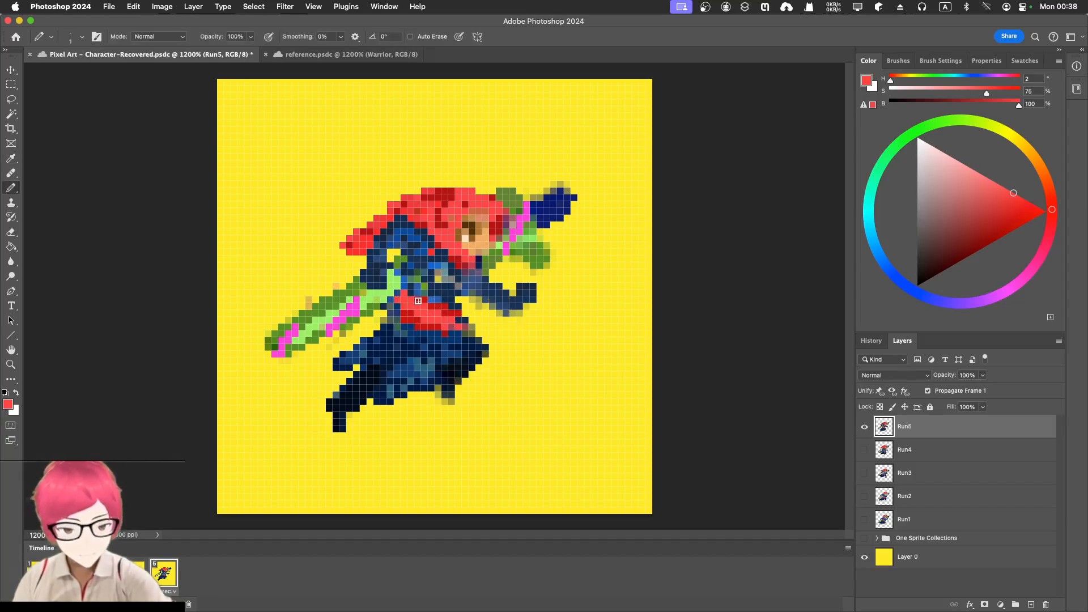
{"action": "left_click", "coordinate": [423, 298], "text": "alt"}
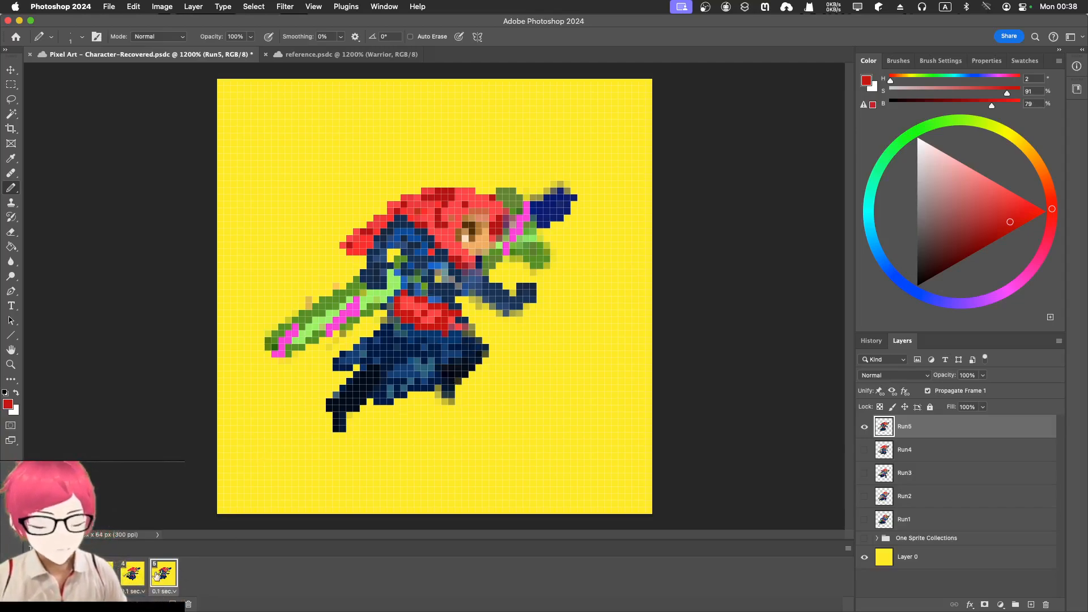
Step: Compare the pose in frames 4 and 5 by alternating between them, ending on frame 5
{"action": "left_click", "coordinate": [139, 574]}
{"action": "left_click", "coordinate": [163, 574]}
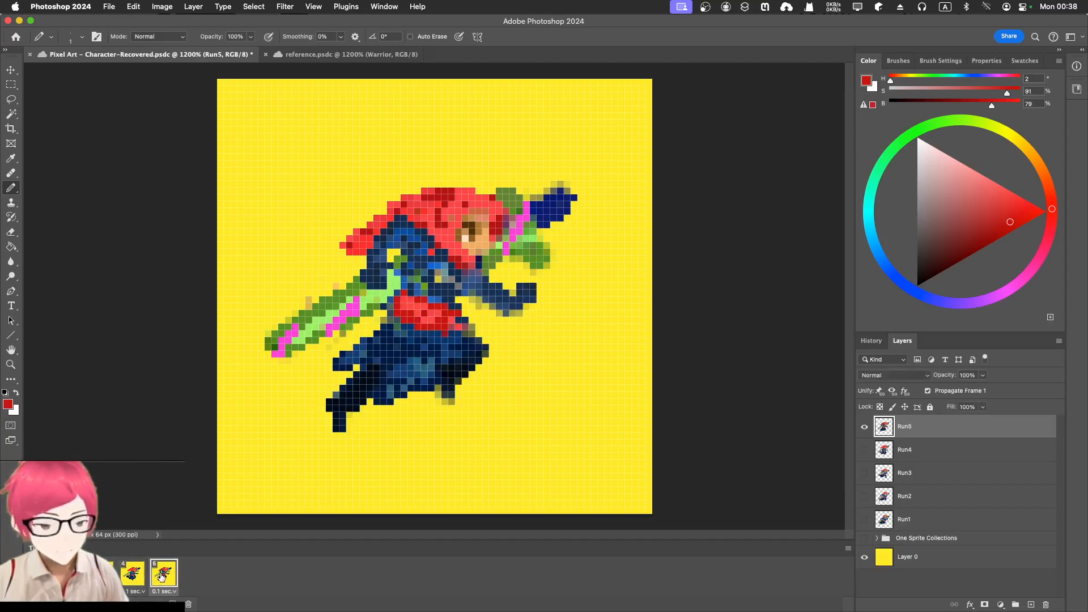
{"action": "left_click", "coordinate": [135, 576]}
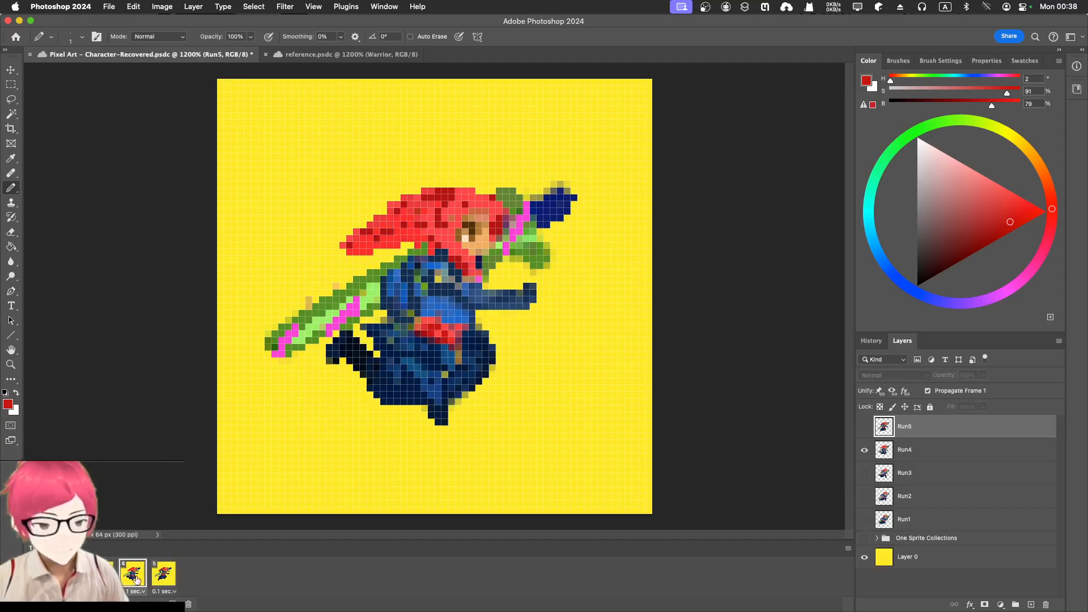
{"action": "left_click", "coordinate": [157, 576]}
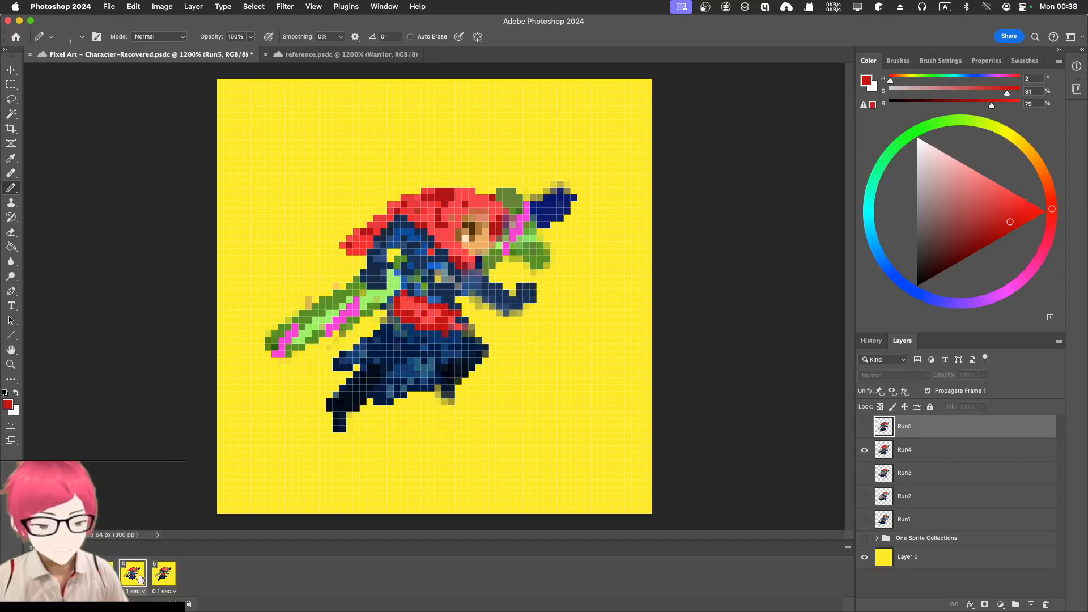
{"action": "left_click", "coordinate": [142, 577]}
{"action": "left_click", "coordinate": [160, 576]}
{"action": "left_click", "coordinate": [131, 578]}
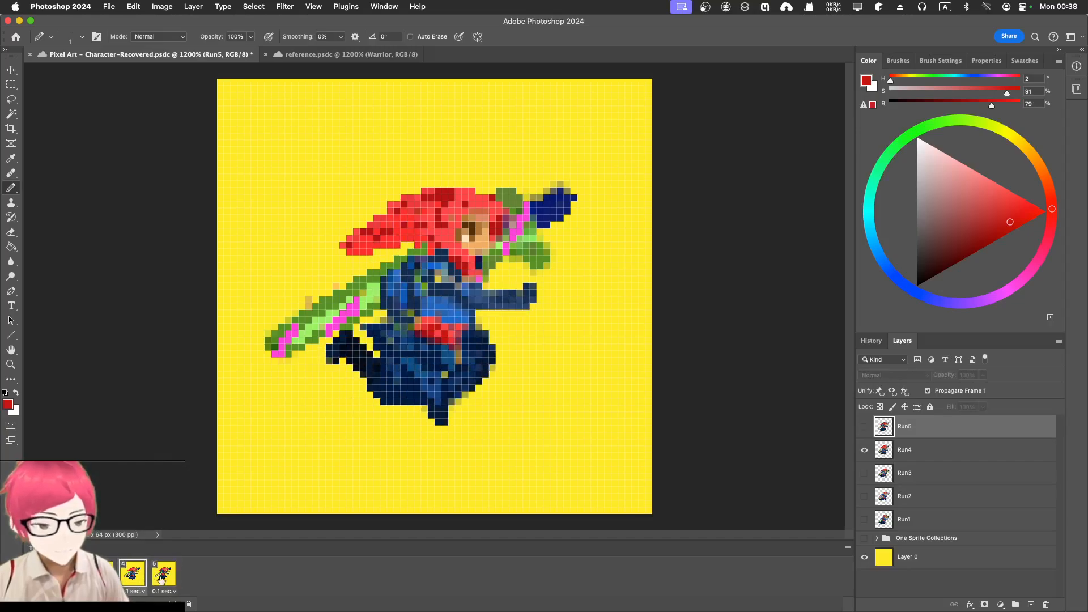
{"action": "left_click", "coordinate": [161, 578]}
{"action": "left_click", "coordinate": [134, 578]}
{"action": "left_click", "coordinate": [160, 577]}
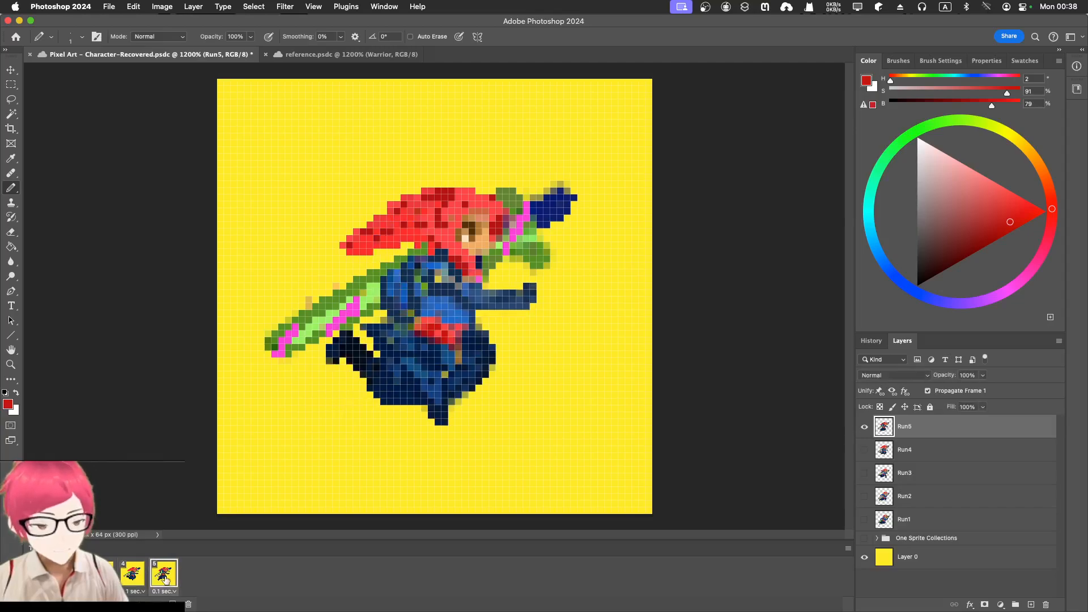
Step: Trim the outermost pixels off the front fist, then preview the run animation and return to frame 5
{"action": "key", "text": "e"}
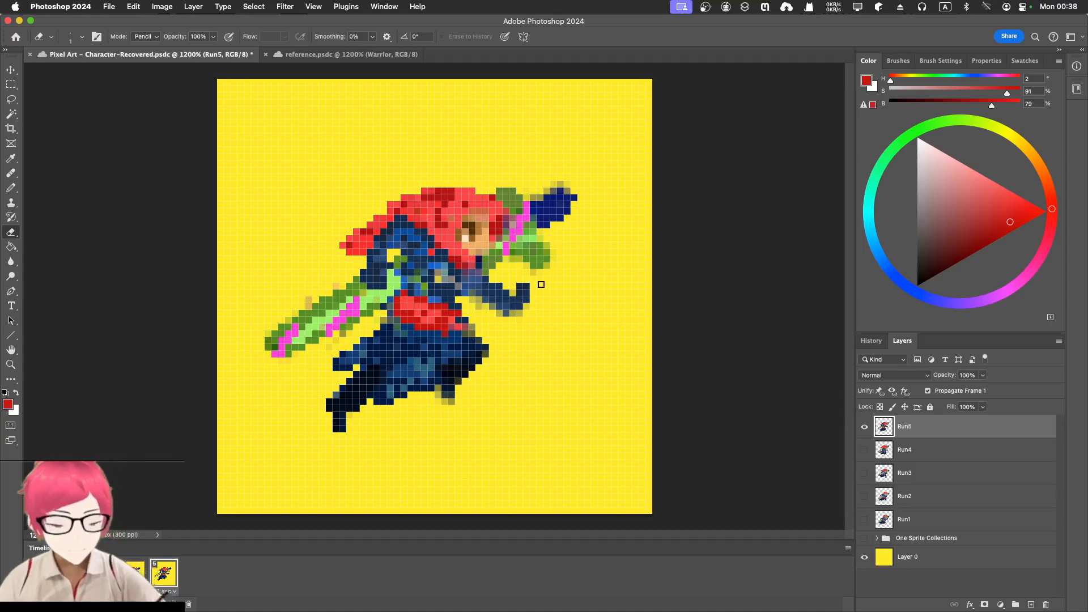
{"action": "key", "text": "space"}
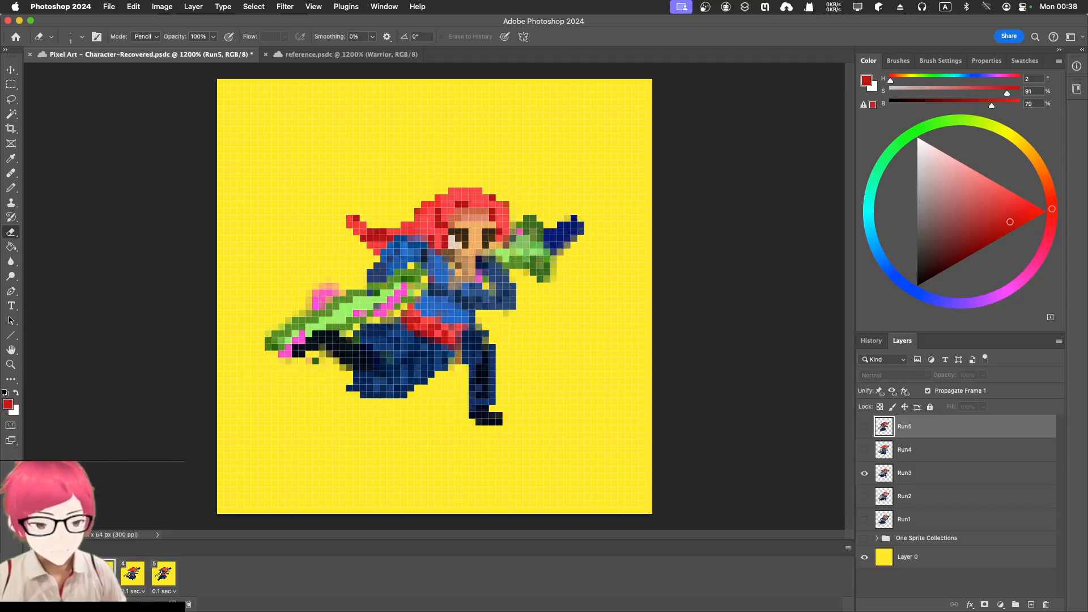
{"action": "left_click", "coordinate": [165, 574]}
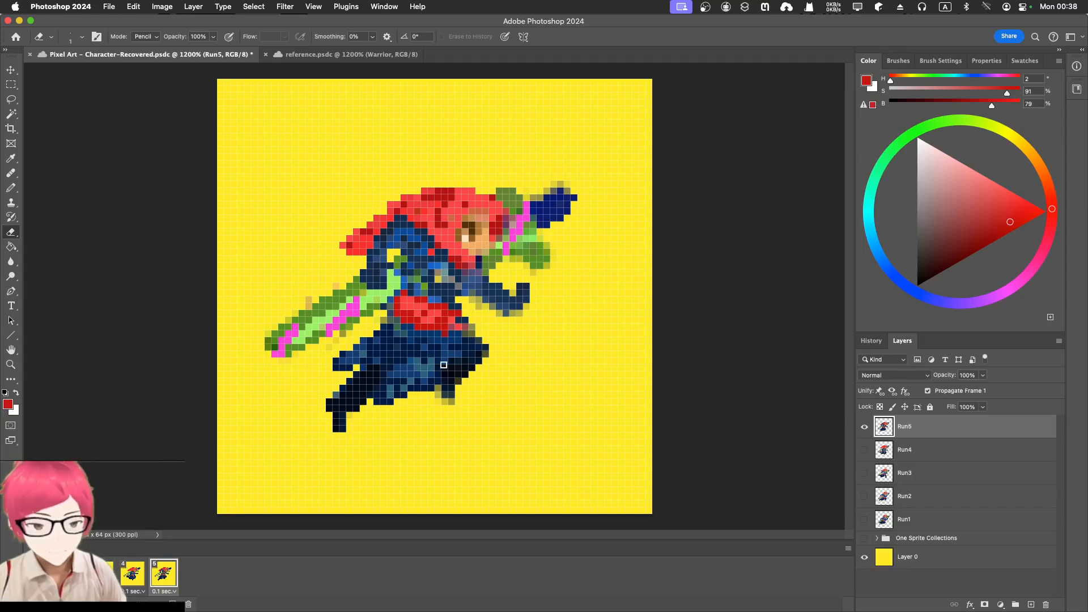
Step: Lasso the head with its hair and the upper sword part, move it 2 px up and 2 px right, and deselect it
{"action": "key", "text": "l"}
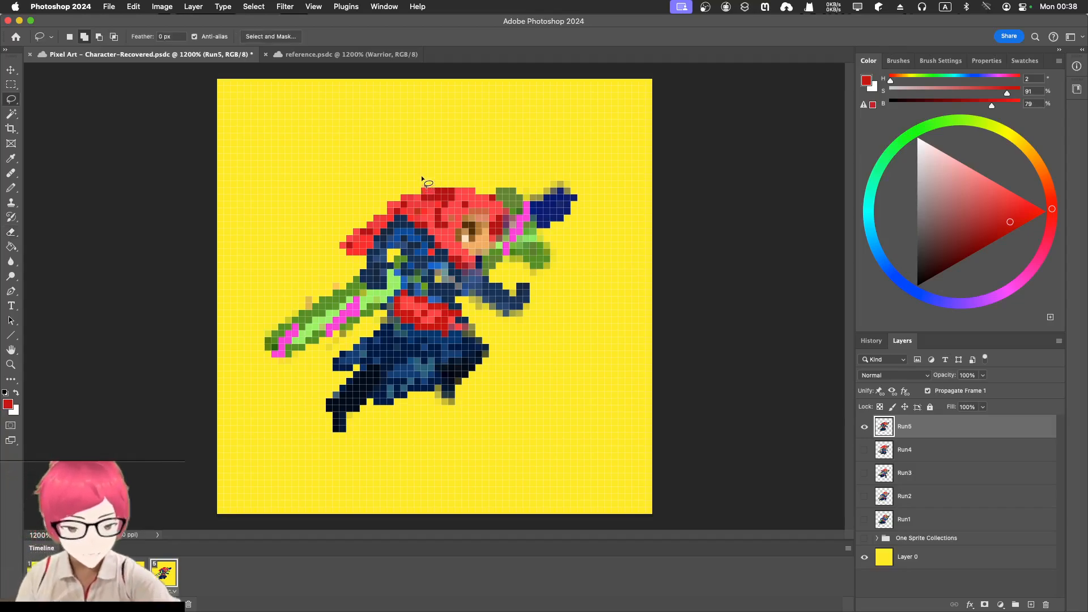
{"action": "mouse_move", "coordinate": [390, 179]}
{"action": "left_mouse_down"}
{"action": "mouse_move", "coordinate": [341, 222]}
{"action": "mouse_move", "coordinate": [343, 261]}
{"action": "mouse_move", "coordinate": [400, 213]}
{"action": "mouse_move", "coordinate": [469, 270]}
{"action": "mouse_move", "coordinate": [494, 249]}
{"action": "mouse_move", "coordinate": [543, 278]}
{"action": "mouse_move", "coordinate": [596, 193]}
{"action": "mouse_move", "coordinate": [539, 166]}
{"action": "mouse_move", "coordinate": [350, 189]}
{"action": "left_mouse_up"}
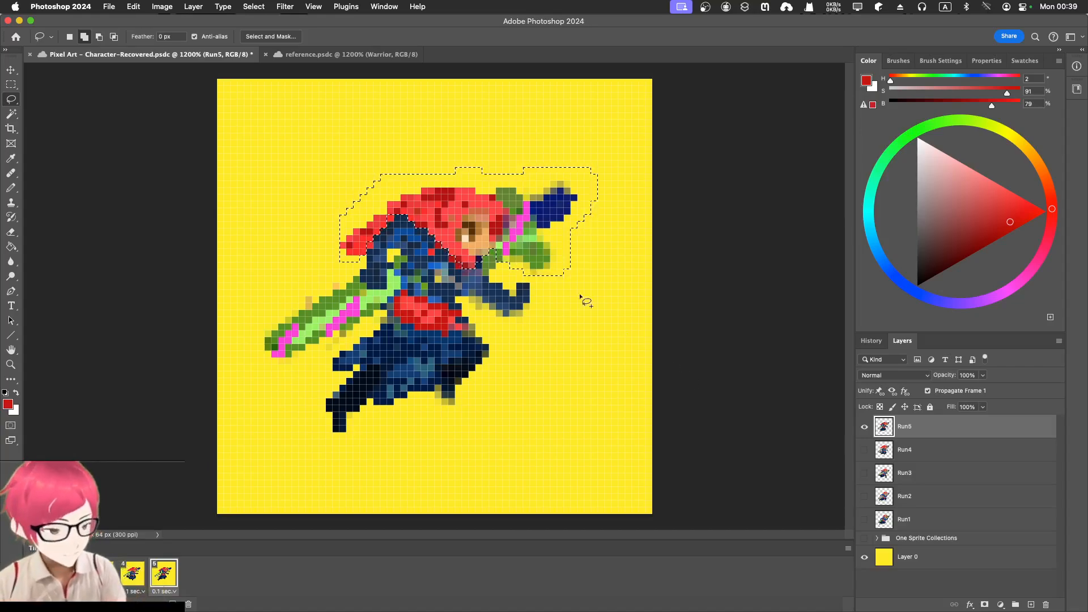
{"action": "key", "text": "super+t"}
{"action": "key", "text": "Up"}
{"action": "key", "text": "Up"}
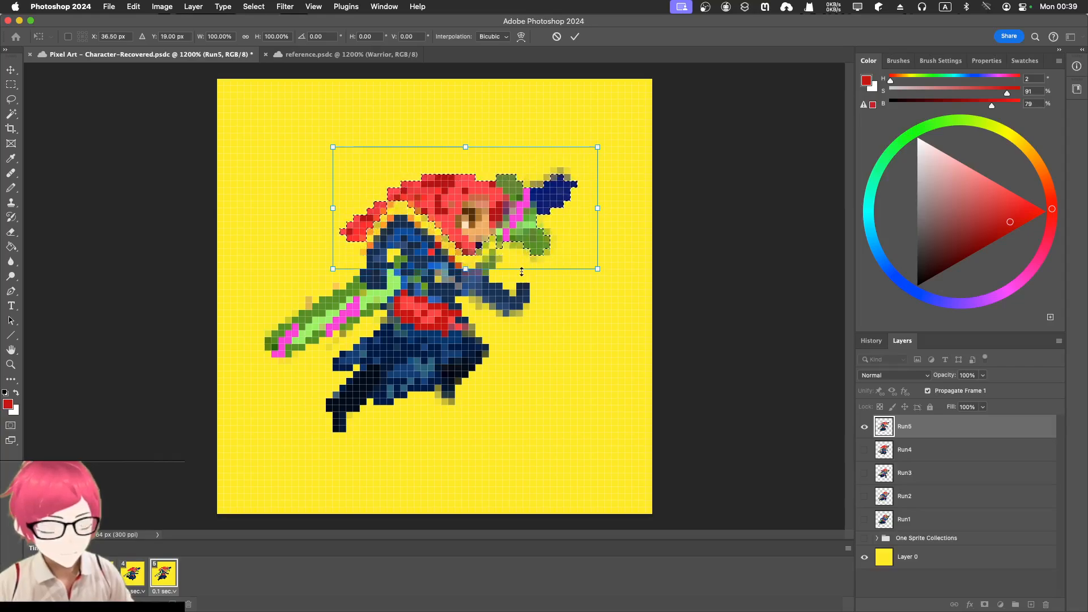
{"action": "key", "text": "Up"}
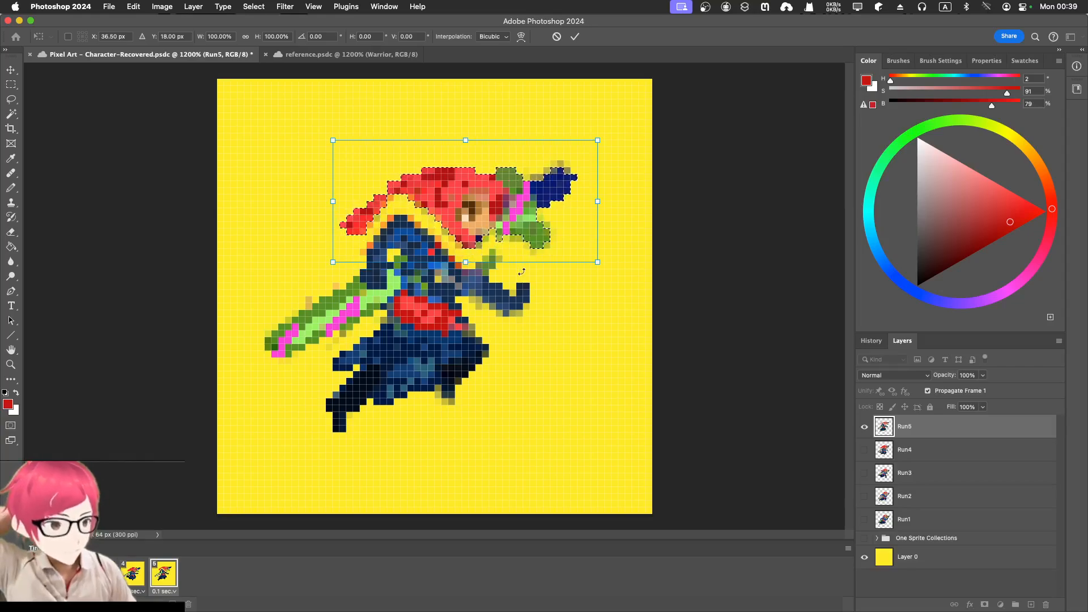
{"action": "key", "text": "Down"}
{"action": "key", "text": "Right"}
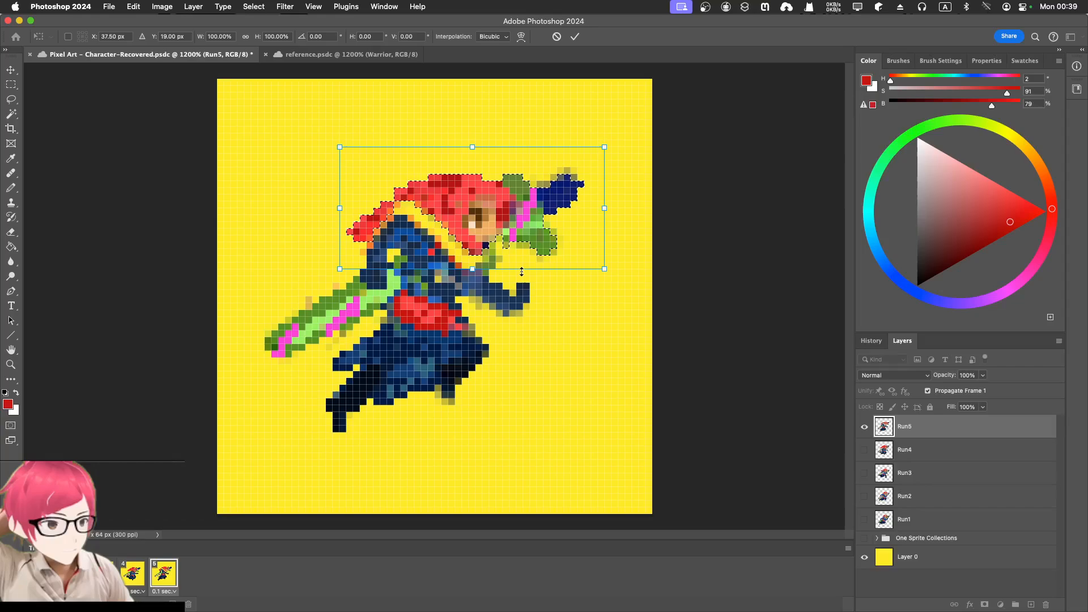
{"action": "key", "text": "Down"}
{"action": "key", "text": "Right"}
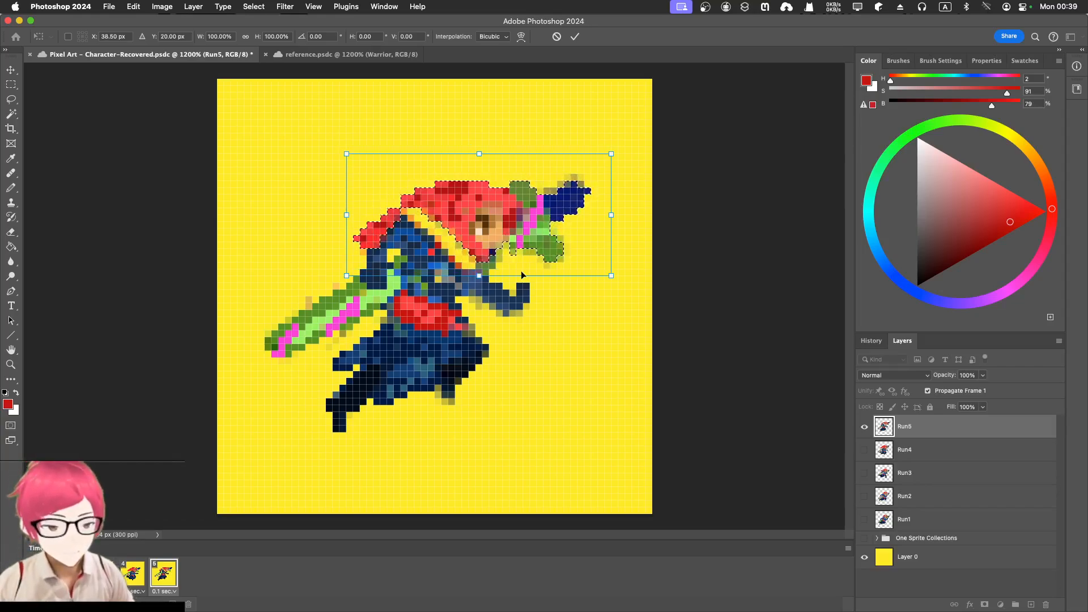
{"action": "key", "text": "Up"}
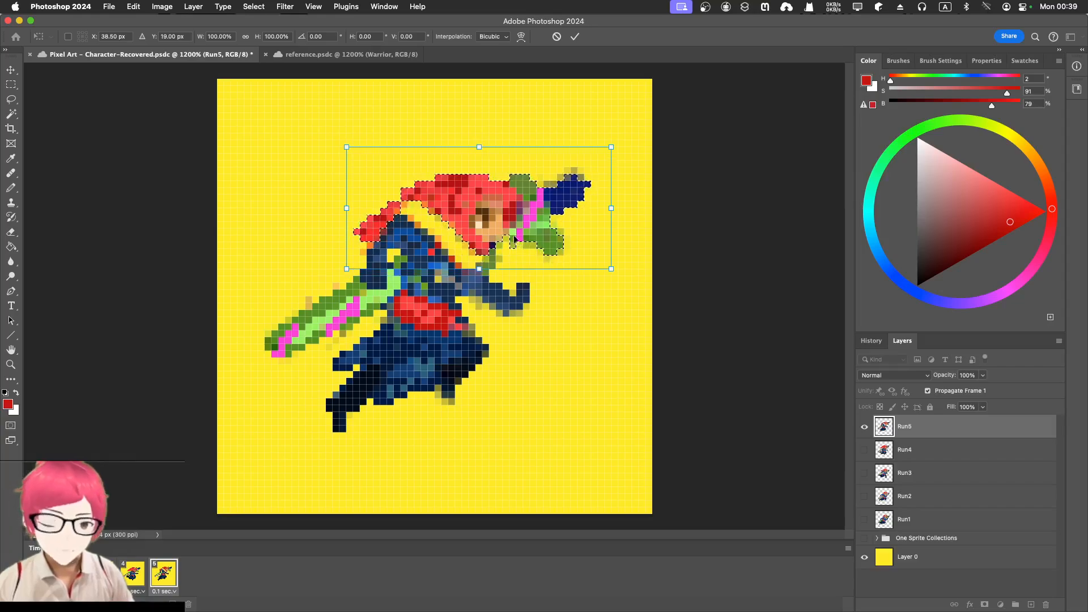
{"action": "left_click", "coordinate": [578, 39]}
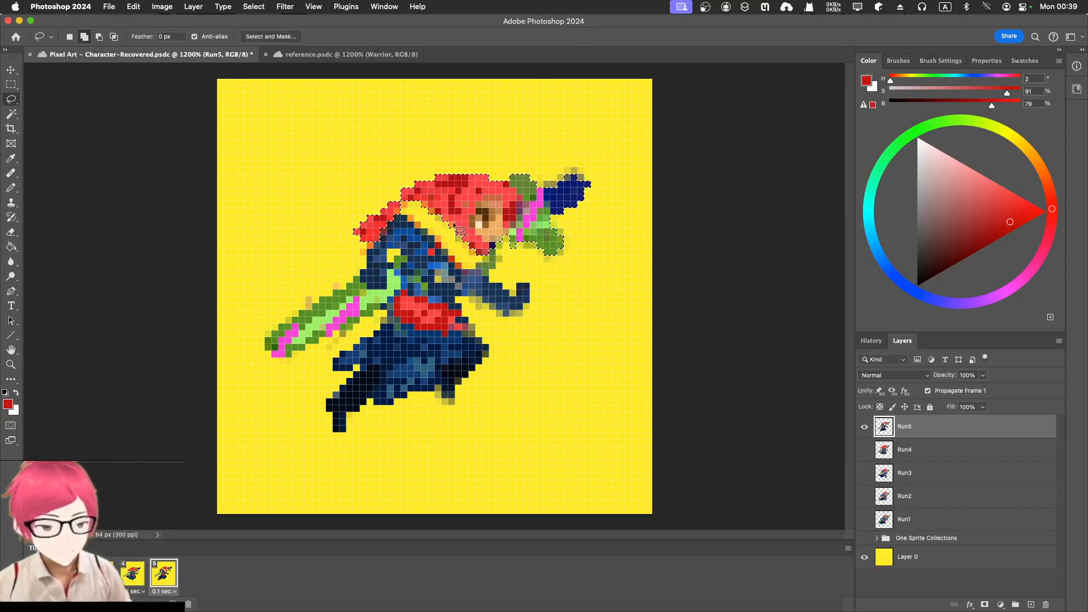
{"action": "key", "text": "super+d"}
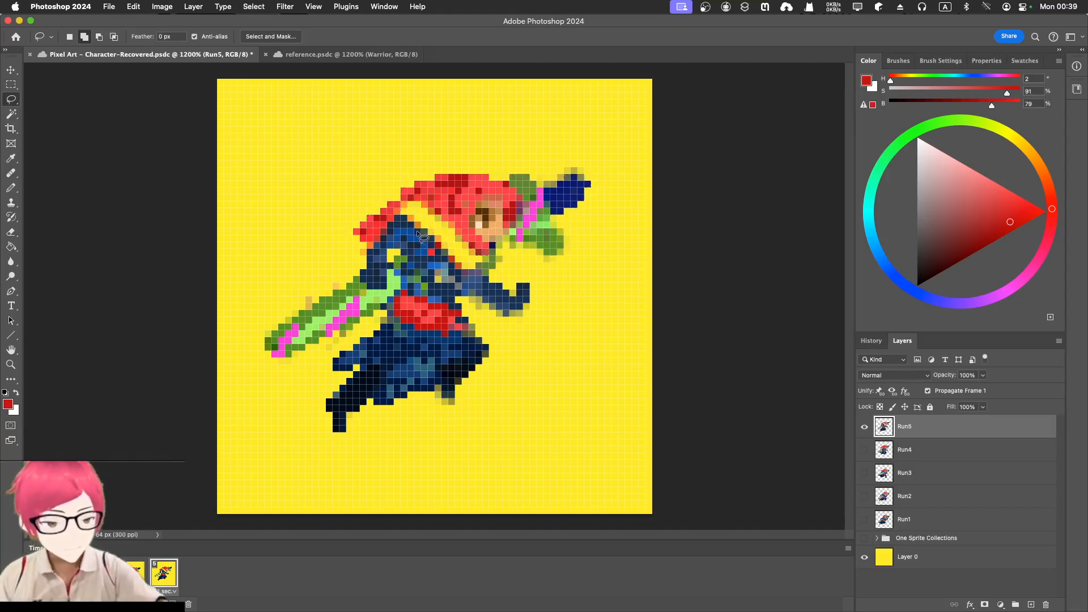
Step: Fill the gap below the head with a collar in navy sampled from the shoulder and a neck in the sampled skin tone
{"action": "key", "text": "i"}
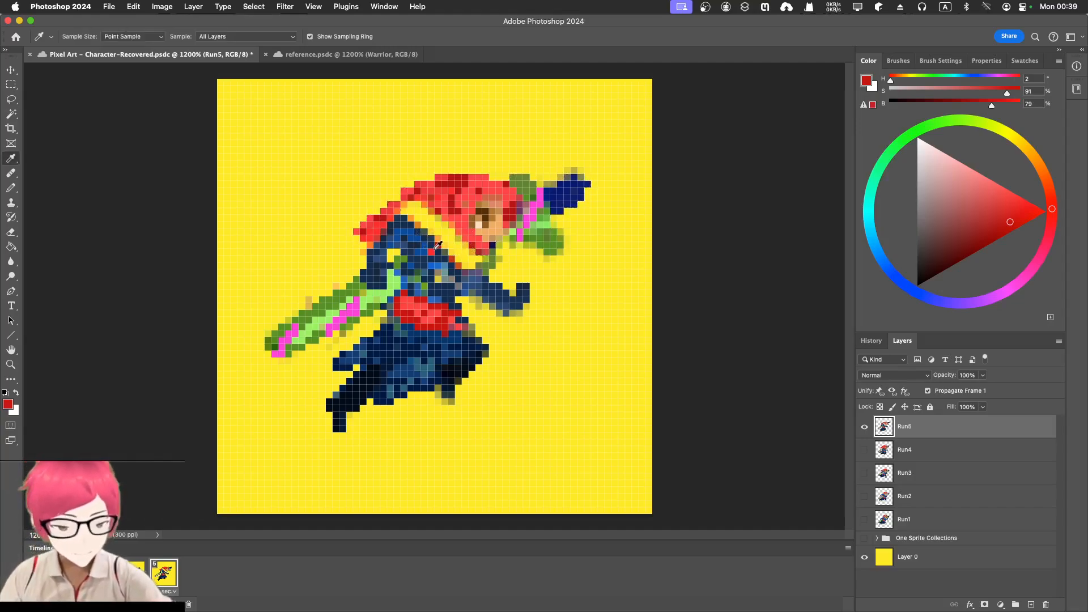
{"action": "left_click", "coordinate": [431, 242]}
{"action": "key", "text": "b"}
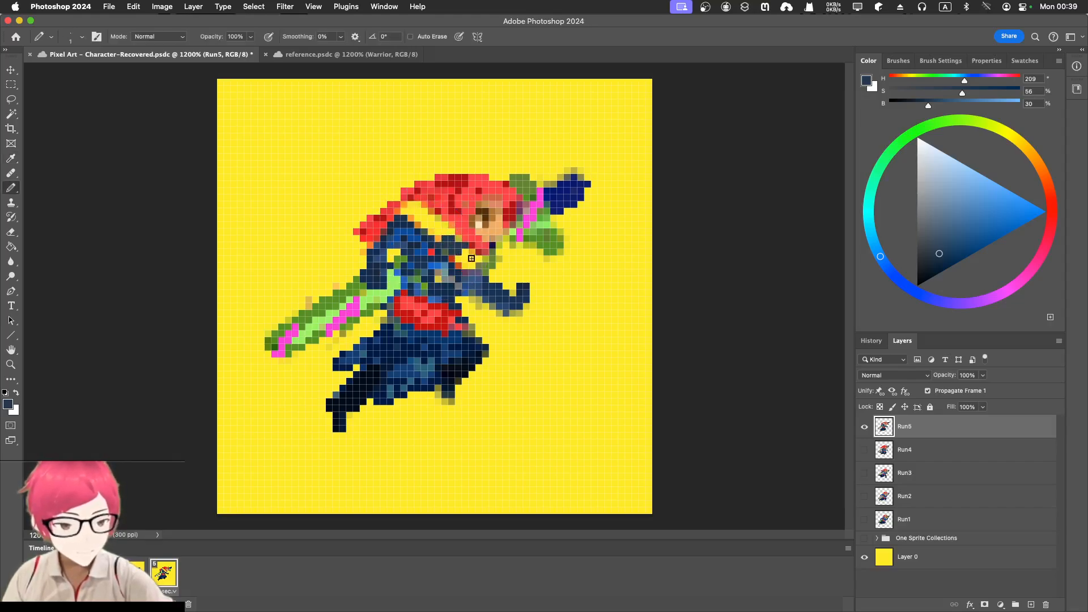
{"action": "key", "text": "i"}
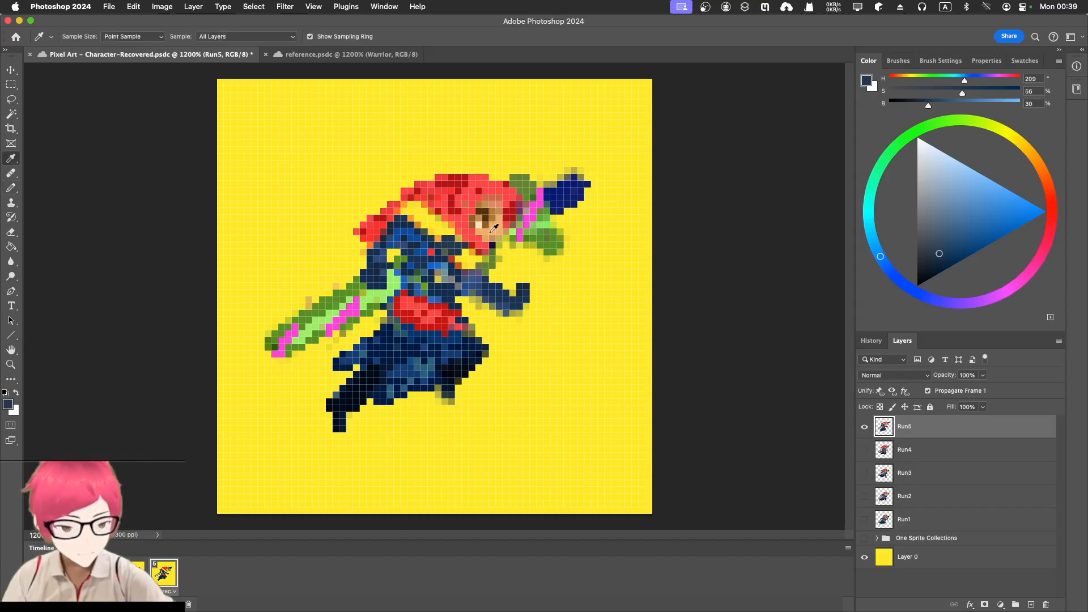
{"action": "left_click", "coordinate": [486, 235]}
{"action": "key", "text": "b"}
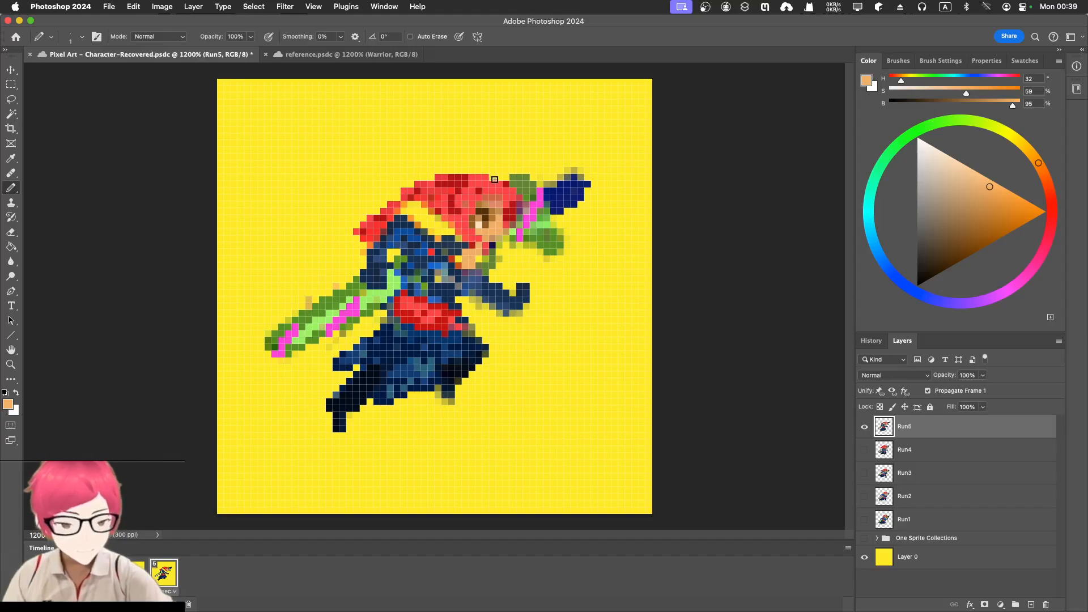
Step: Slim the trailing hair by erasing its upper edge, and rebuild the strand behind the head in the sampled light red
{"action": "key", "text": "e"}
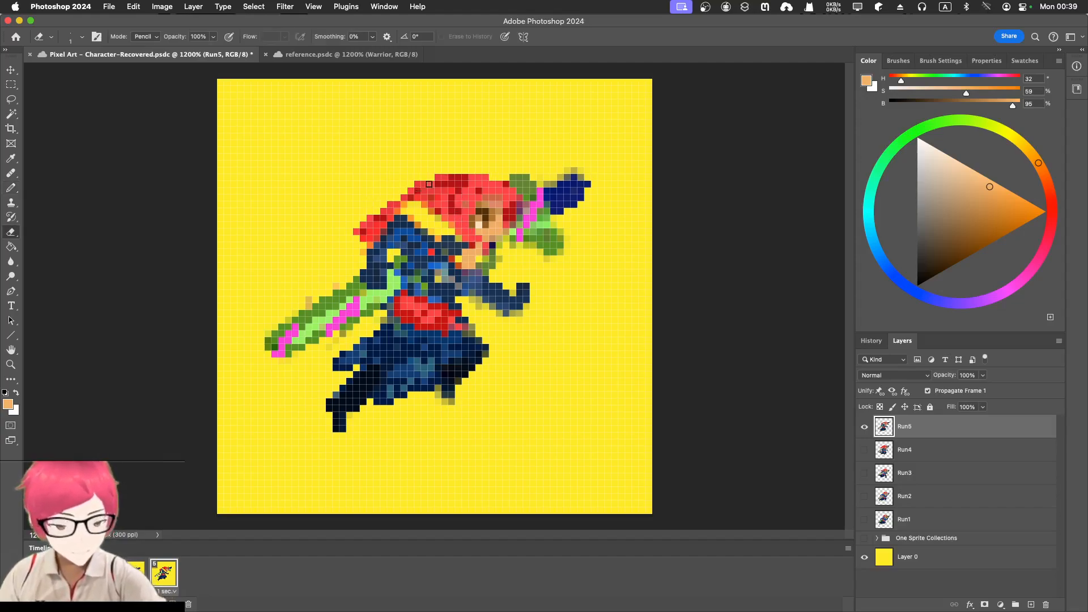
{"action": "mouse_move", "coordinate": [429, 184]}
{"action": "left_mouse_down"}
{"action": "mouse_move", "coordinate": [407, 186]}
{"action": "mouse_move", "coordinate": [451, 173]}
{"action": "left_mouse_up"}
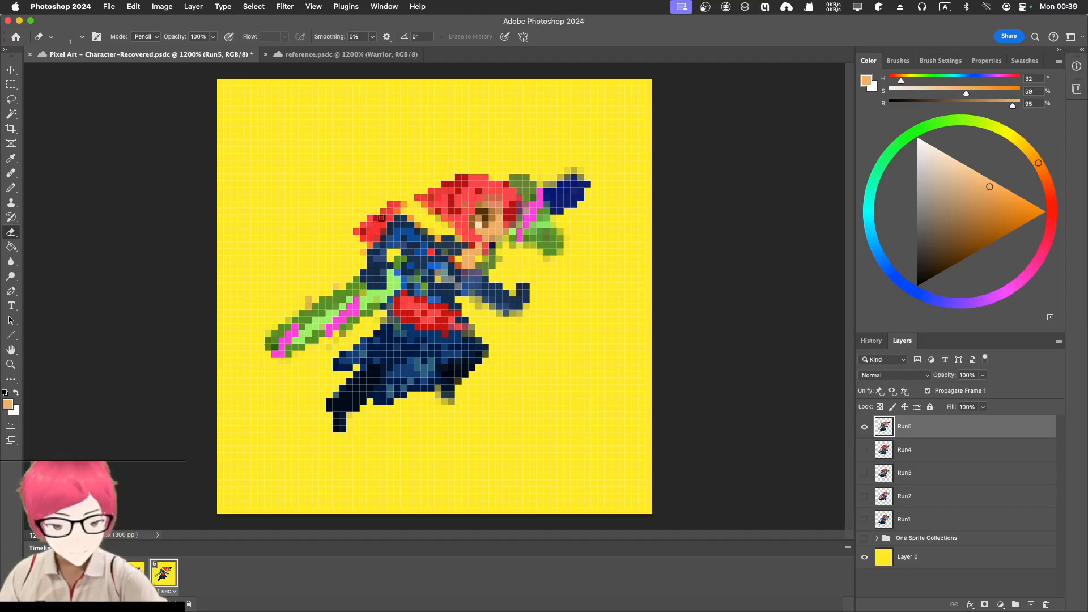
{"action": "mouse_move", "coordinate": [382, 218]}
{"action": "left_mouse_down"}
{"action": "mouse_move", "coordinate": [357, 213]}
{"action": "mouse_move", "coordinate": [429, 190]}
{"action": "left_mouse_up"}
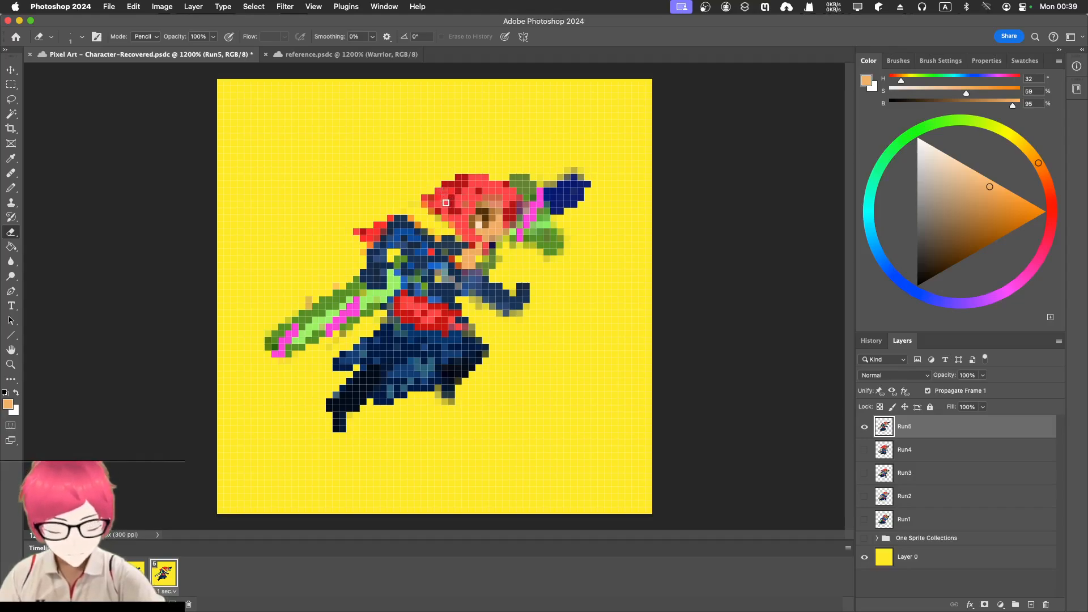
{"action": "key", "text": "b"}
{"action": "left_click", "coordinate": [442, 203], "text": "alt"}
{"action": "mouse_move", "coordinate": [430, 210]}
{"action": "left_mouse_down"}
{"action": "mouse_move", "coordinate": [442, 220]}
{"action": "mouse_move", "coordinate": [424, 222]}
{"action": "left_mouse_up"}
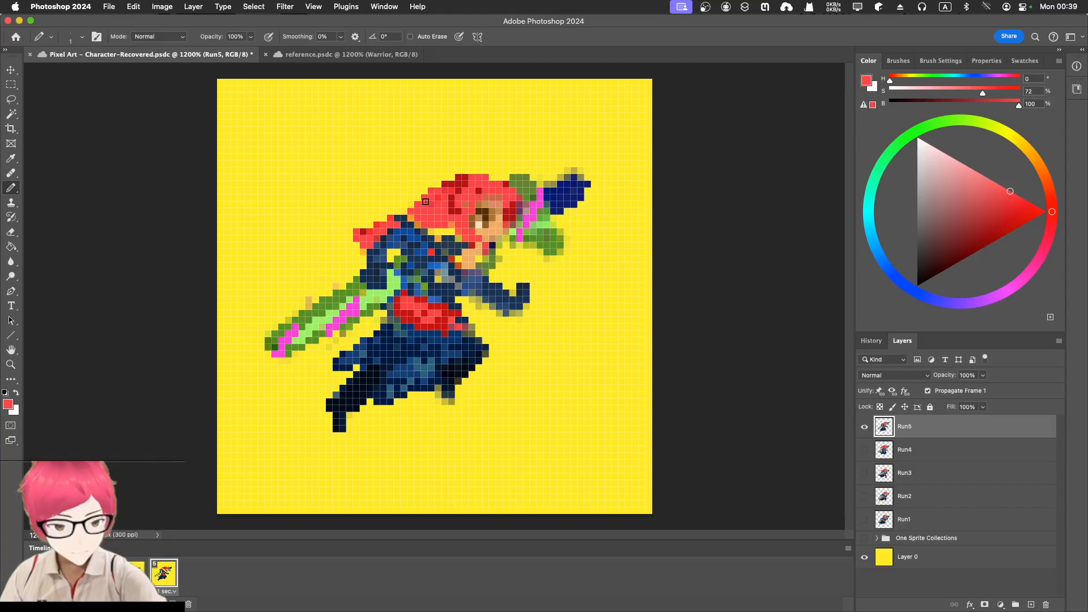
{"action": "key", "text": "e"}
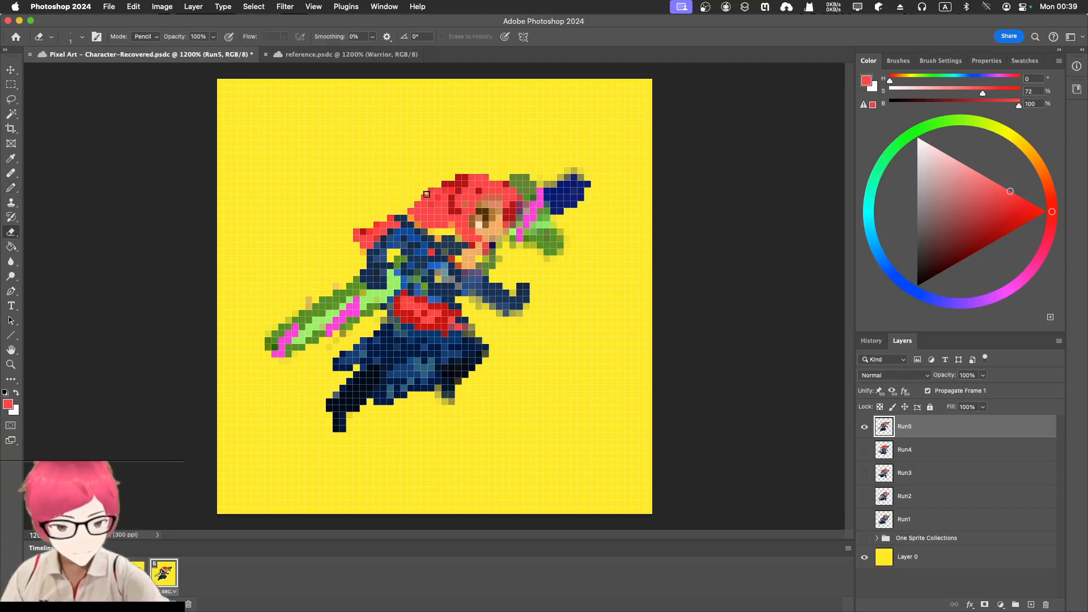
{"action": "left_click_drag", "start_coordinate": [416, 205], "coordinate": [444, 182]}
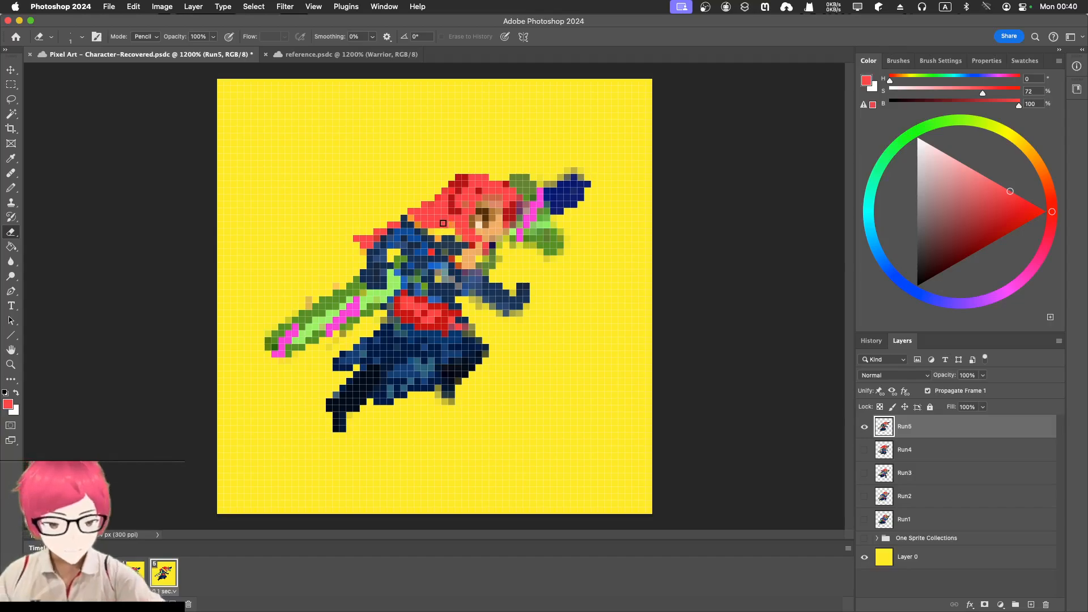
Step: Fill the gap between the hair and the upper back with navy sampled from the coat
{"action": "key", "text": "i"}
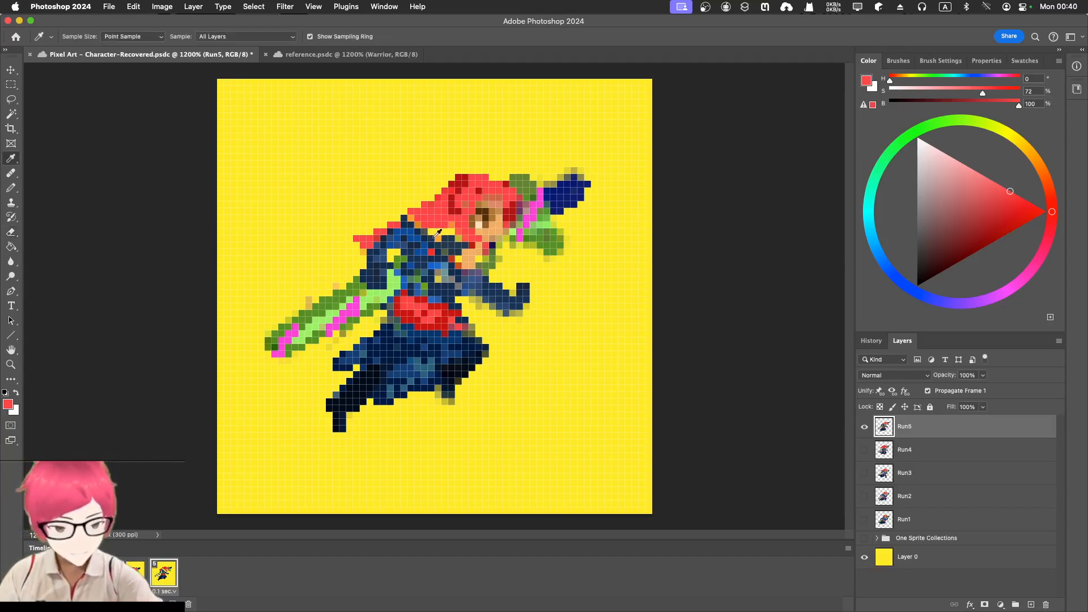
{"action": "left_click", "coordinate": [429, 237]}
{"action": "key", "text": "b"}
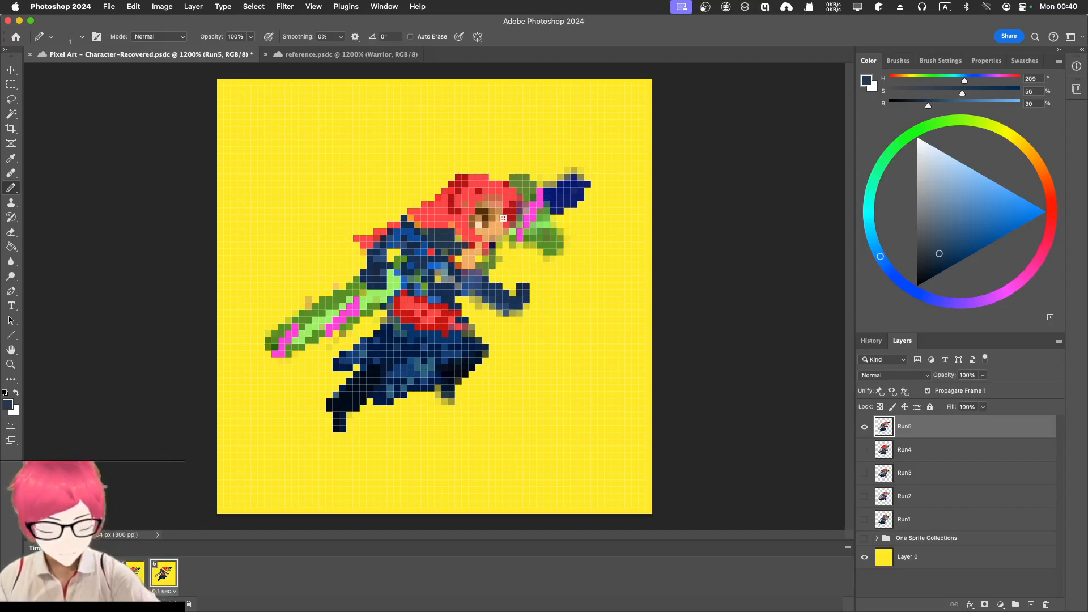
Step: Lasso the lower sword part behind the body, move it 1 px down and 1 px right, and deselect it
{"action": "key", "text": "l"}
{"action": "mouse_move", "coordinate": [349, 268]}
{"action": "left_mouse_down"}
{"action": "mouse_move", "coordinate": [379, 309]}
{"action": "mouse_move", "coordinate": [347, 348]}
{"action": "mouse_move", "coordinate": [280, 319]}
{"action": "mouse_move", "coordinate": [326, 286]}
{"action": "left_mouse_up"}
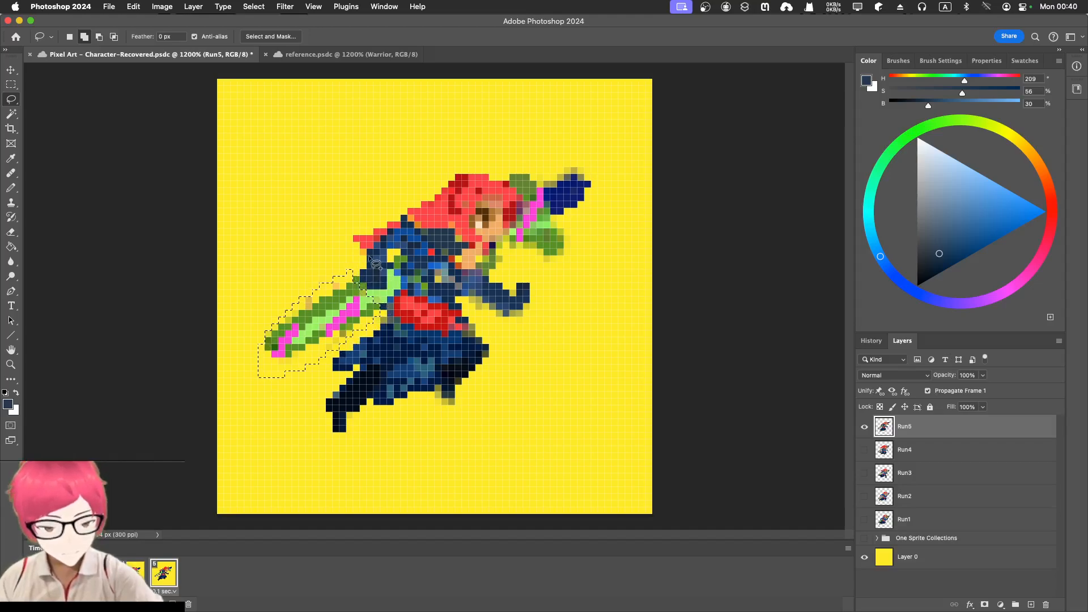
{"action": "key", "text": "ctrl+t"}
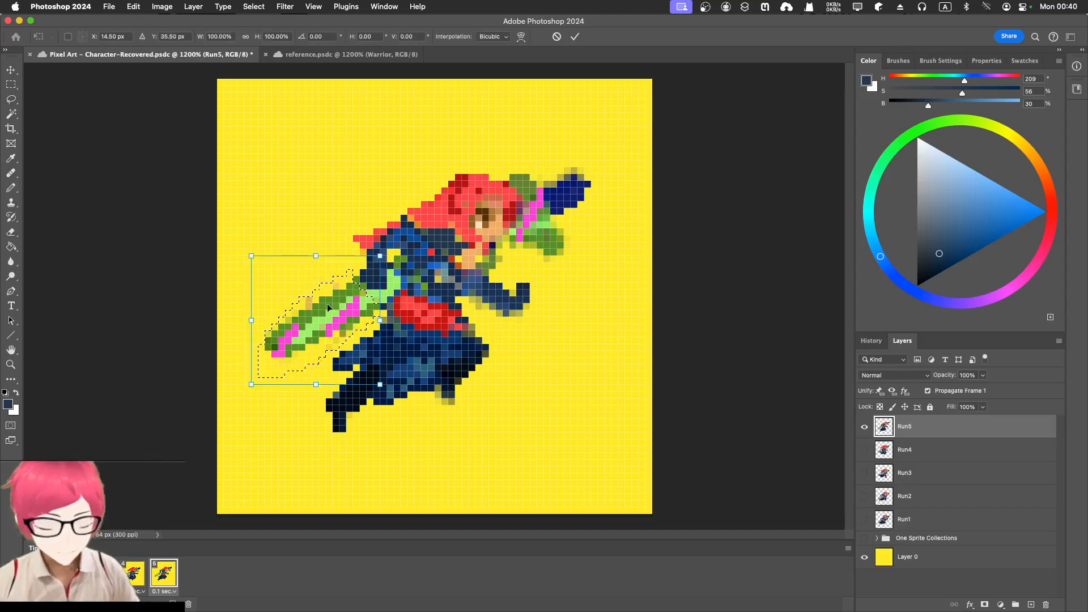
{"action": "key", "text": "Down"}
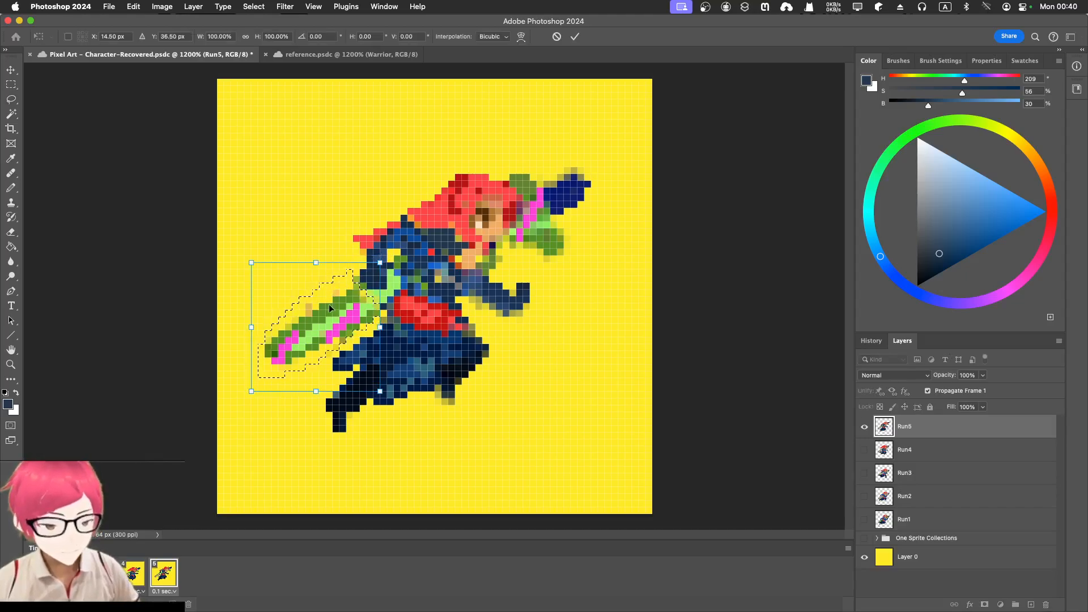
{"action": "key", "text": "Right"}
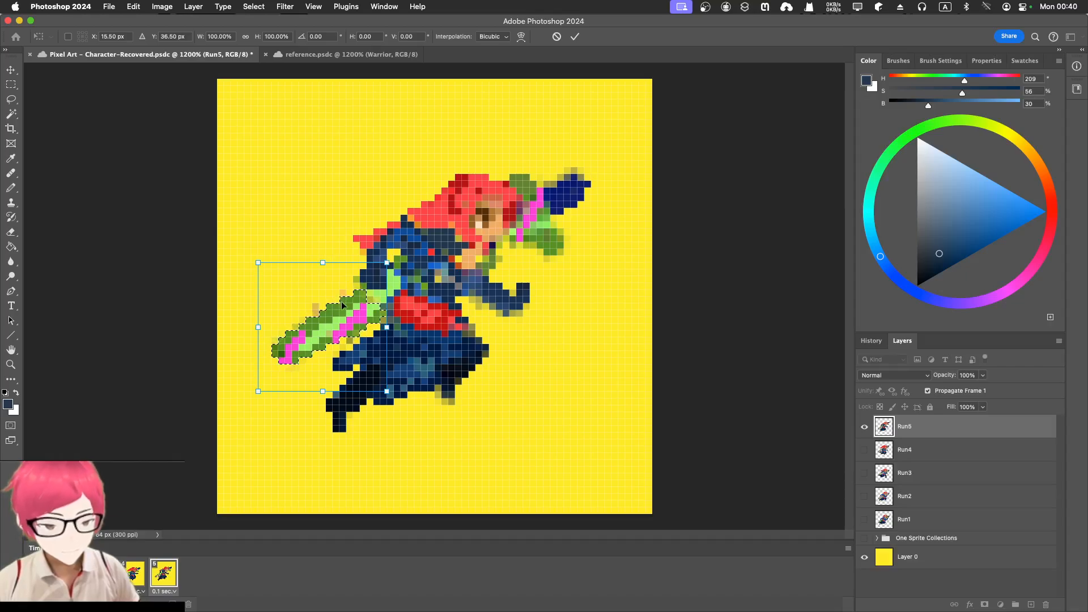
{"action": "key", "text": "Return"}
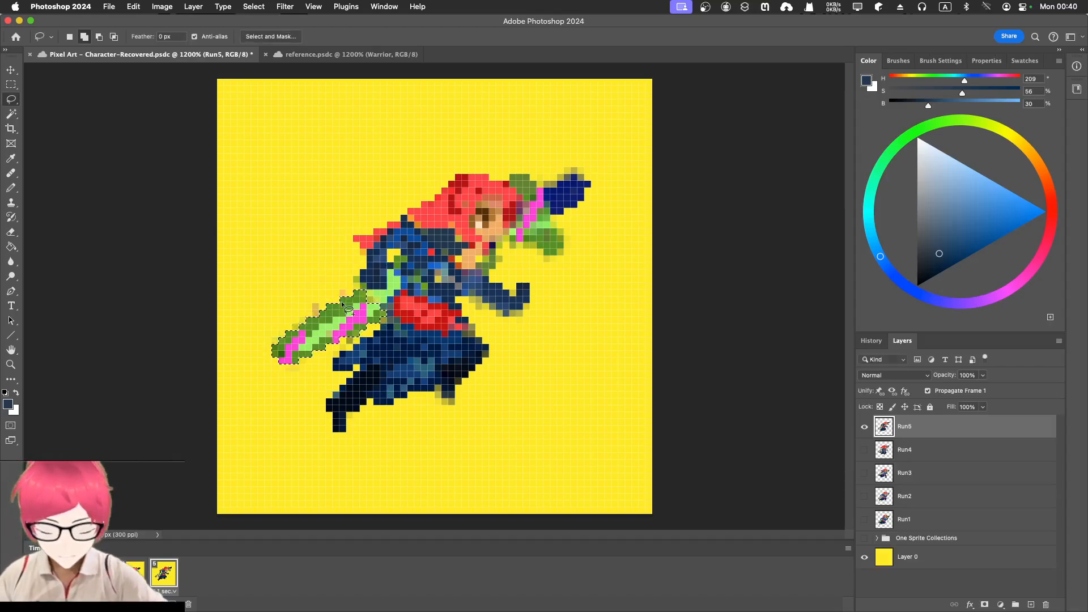
{"action": "key", "text": "super+d"}
Step: Paint over the inner pink pixels of the lower sword part with the light green sampled from it
{"action": "key", "text": "b"}
{"action": "left_click", "coordinate": [346, 308], "text": "alt"}
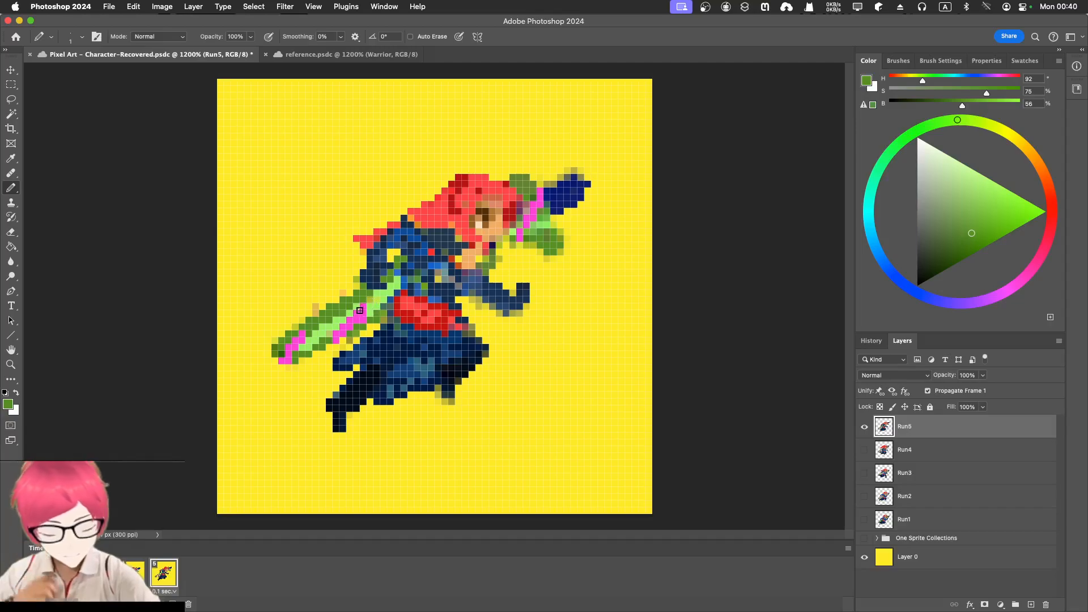
{"action": "left_click", "coordinate": [373, 305], "text": "alt"}
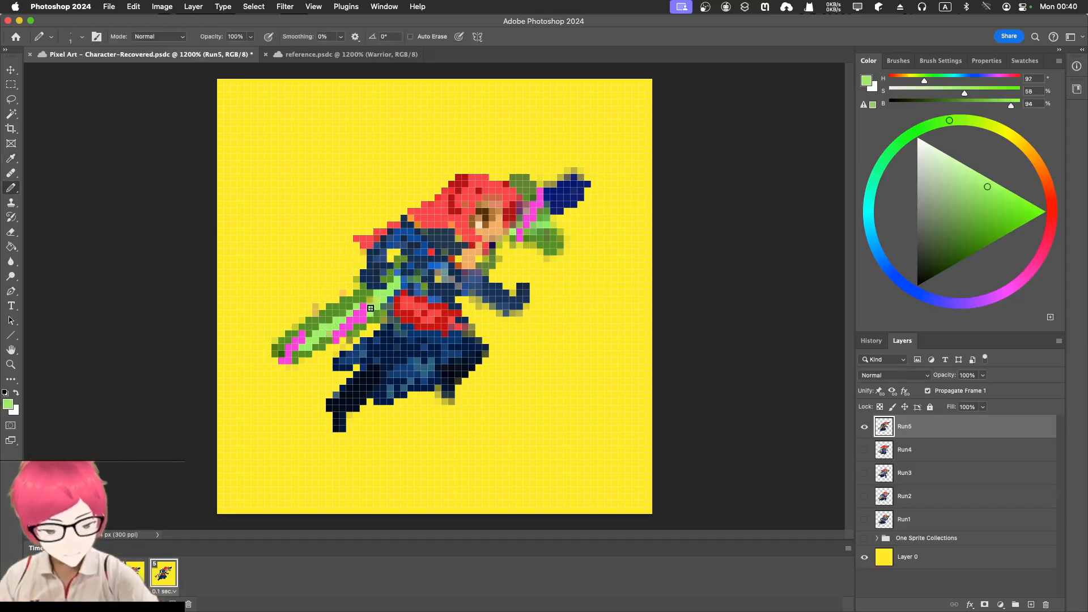
{"action": "left_click_drag", "start_coordinate": [370, 307], "coordinate": [348, 317]}
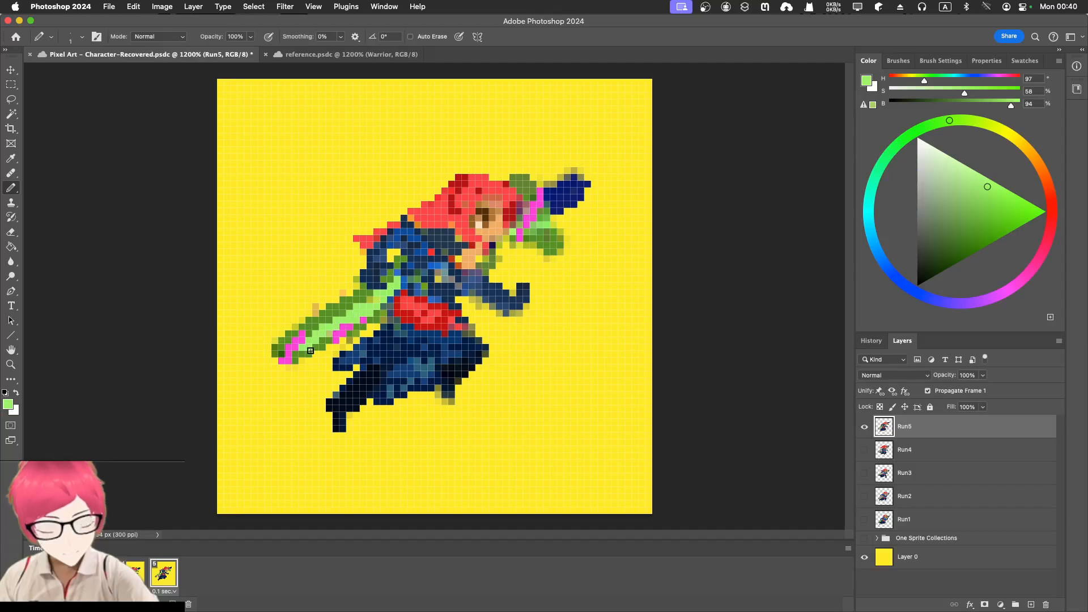
{"action": "left_click_drag", "start_coordinate": [292, 349], "coordinate": [305, 339]}
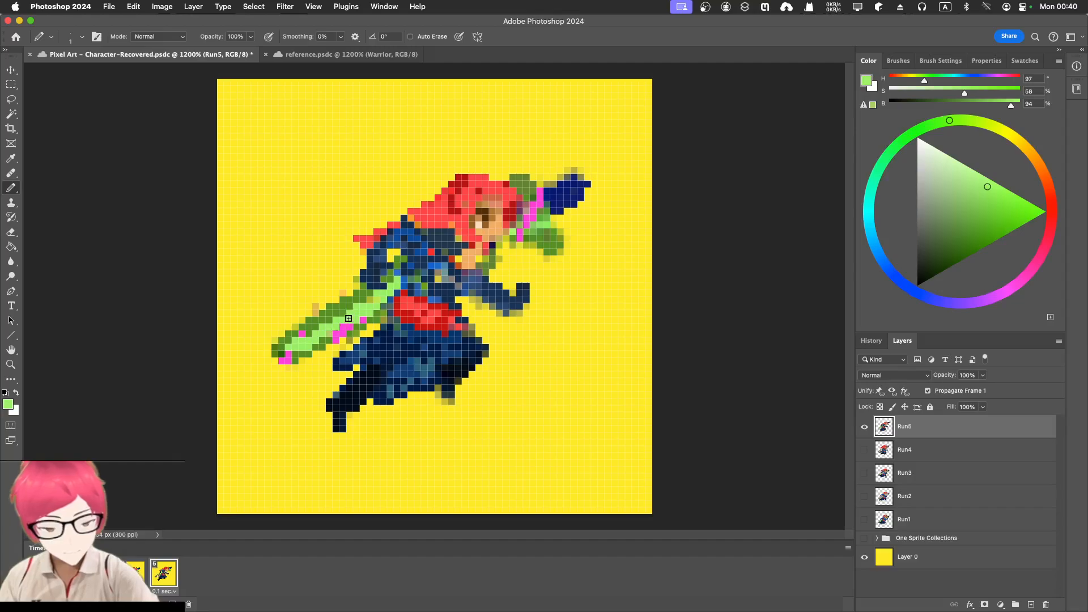
Step: Cover the pink pixels along the lower sword part's underside with the sampled mid green of its edge
{"action": "key", "text": "i"}
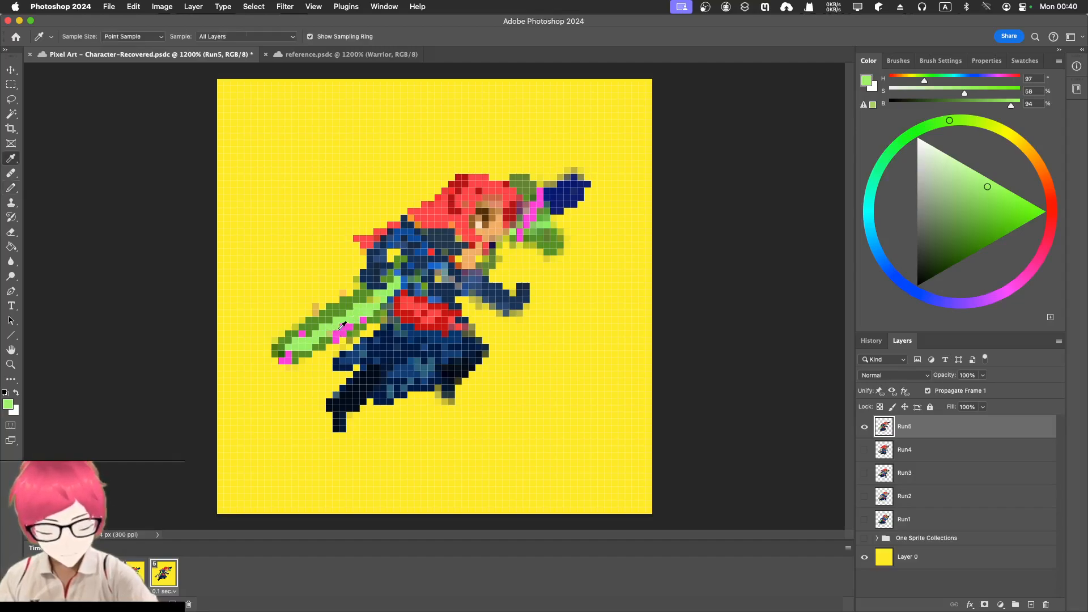
{"action": "left_click", "coordinate": [334, 339]}
{"action": "left_click", "coordinate": [333, 339]}
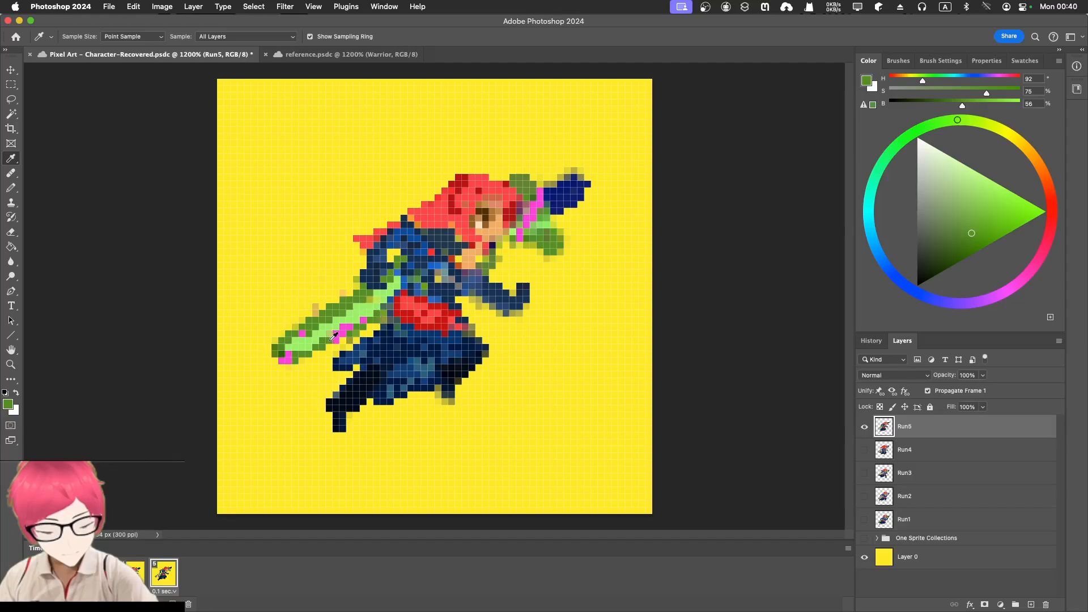
{"action": "key", "text": "b"}
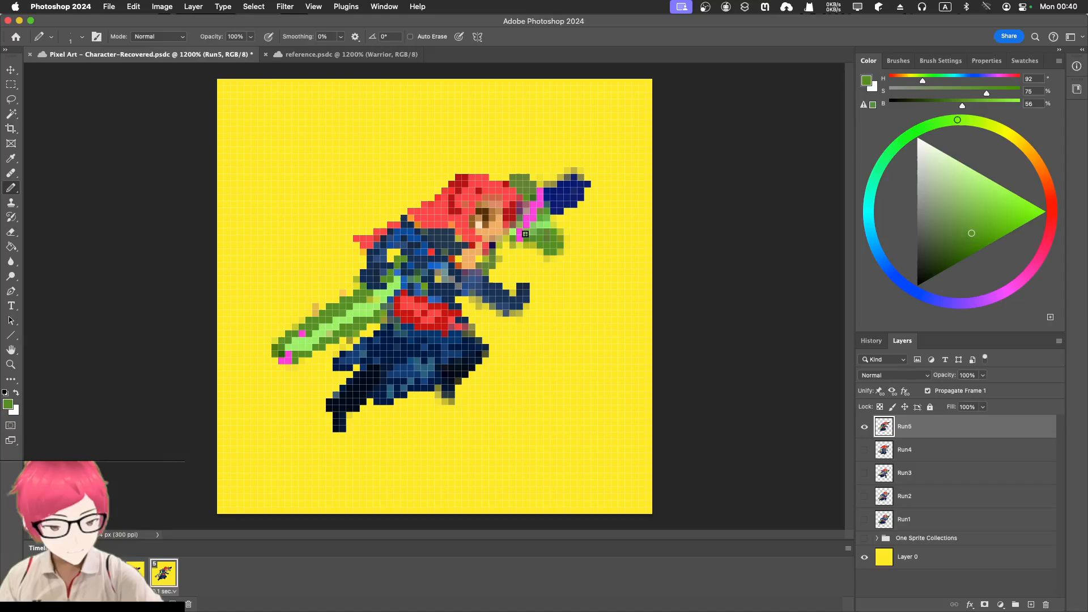
Step: Sample the sword's pink and extend the stripe from the face to the chest, adding pink accents beside the waist and at the rear tip
{"action": "left_click", "coordinate": [532, 220], "text": "alt"}
{"action": "left_click_drag", "start_coordinate": [507, 244], "coordinate": [486, 272]}
{"action": "left_click_drag", "start_coordinate": [386, 300], "coordinate": [355, 299]}
{"action": "left_click_drag", "start_coordinate": [297, 348], "coordinate": [293, 340]}
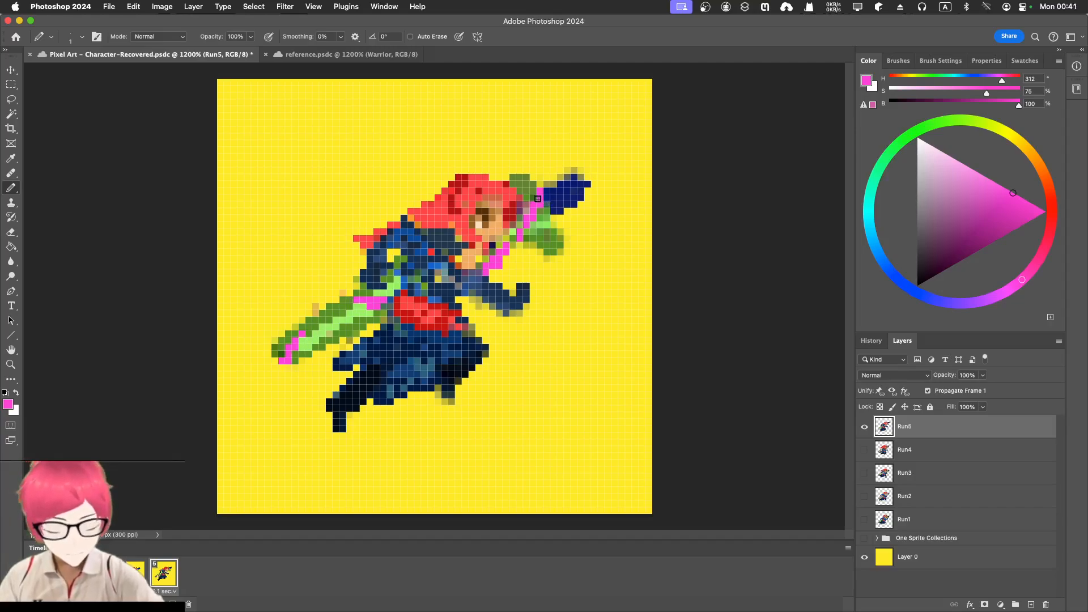
Step: Shade the green shapes near the head and the upper edge of the rear sword part with dark green from the Pixel Art swatches
{"action": "key", "text": "i"}
{"action": "left_click", "coordinate": [1024, 61]}
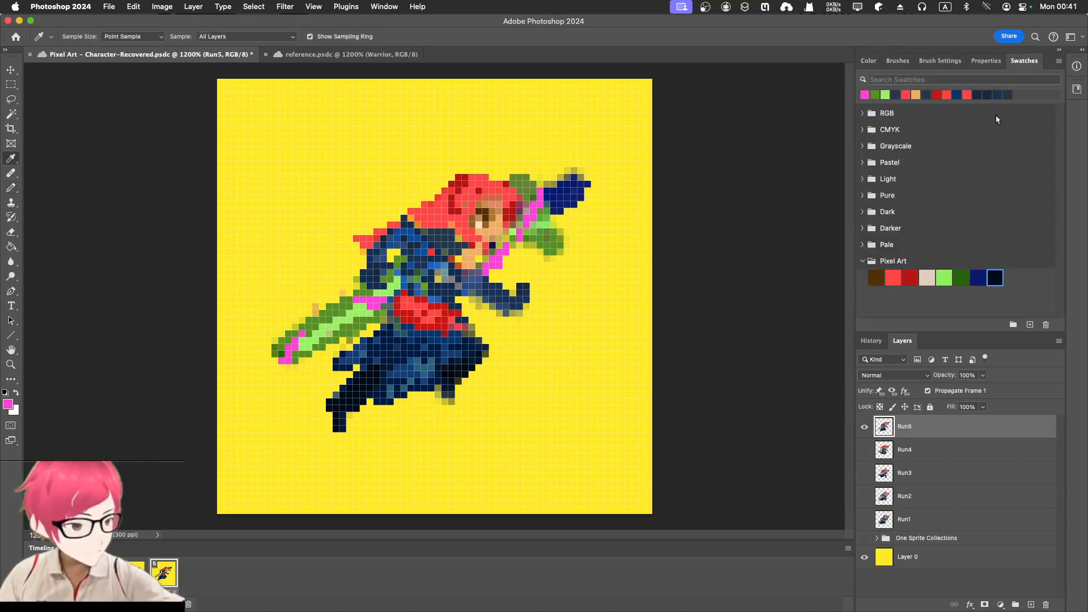
{"action": "left_click", "coordinate": [960, 277]}
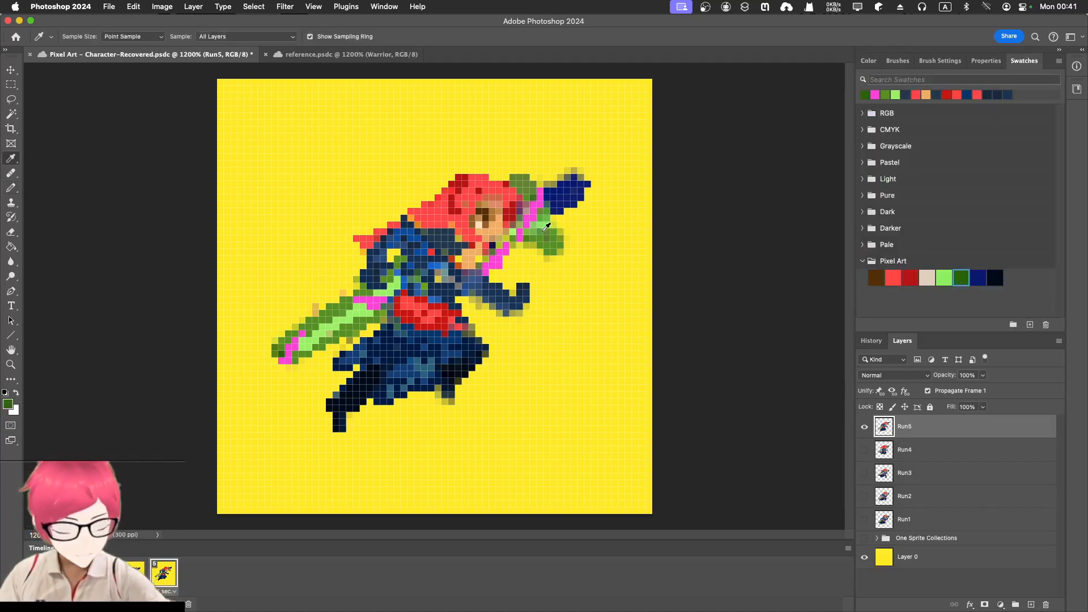
{"action": "key", "text": "b"}
{"action": "mouse_move", "coordinate": [553, 229]}
{"action": "left_mouse_down"}
{"action": "mouse_move", "coordinate": [551, 242]}
{"action": "mouse_move", "coordinate": [538, 239]}
{"action": "left_mouse_up"}
{"action": "mouse_move", "coordinate": [532, 196]}
{"action": "left_mouse_down"}
{"action": "mouse_move", "coordinate": [549, 231]}
{"action": "mouse_move", "coordinate": [556, 225]}
{"action": "mouse_move", "coordinate": [524, 237]}
{"action": "mouse_move", "coordinate": [542, 249]}
{"action": "mouse_move", "coordinate": [553, 227]}
{"action": "mouse_move", "coordinate": [523, 176]}
{"action": "left_mouse_up"}
{"action": "left_click_drag", "start_coordinate": [299, 332], "coordinate": [356, 295]}
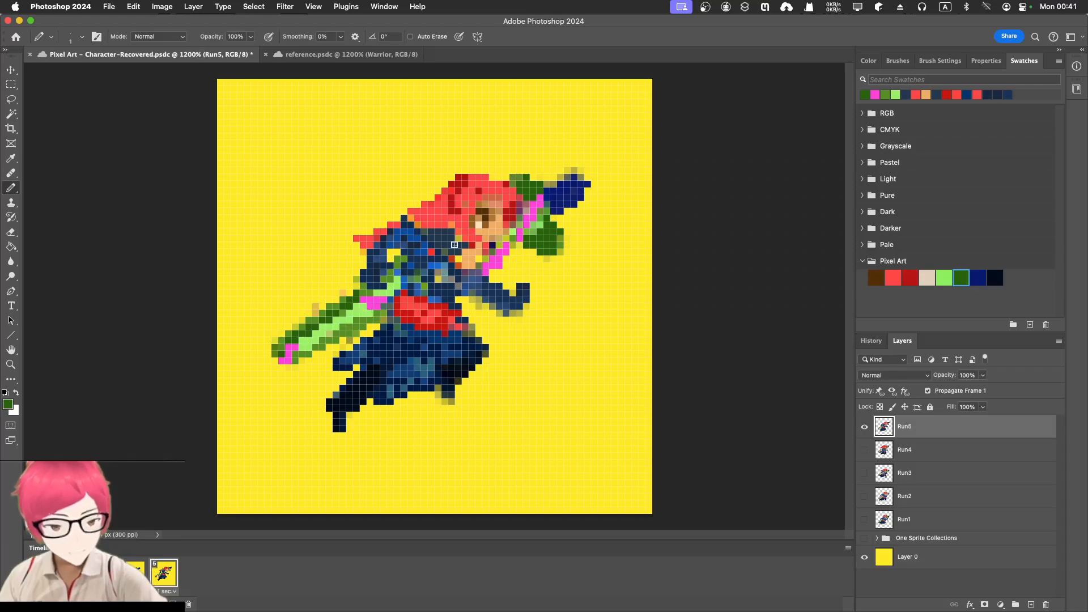
{"action": "left_click_drag", "start_coordinate": [514, 178], "coordinate": [506, 177]}
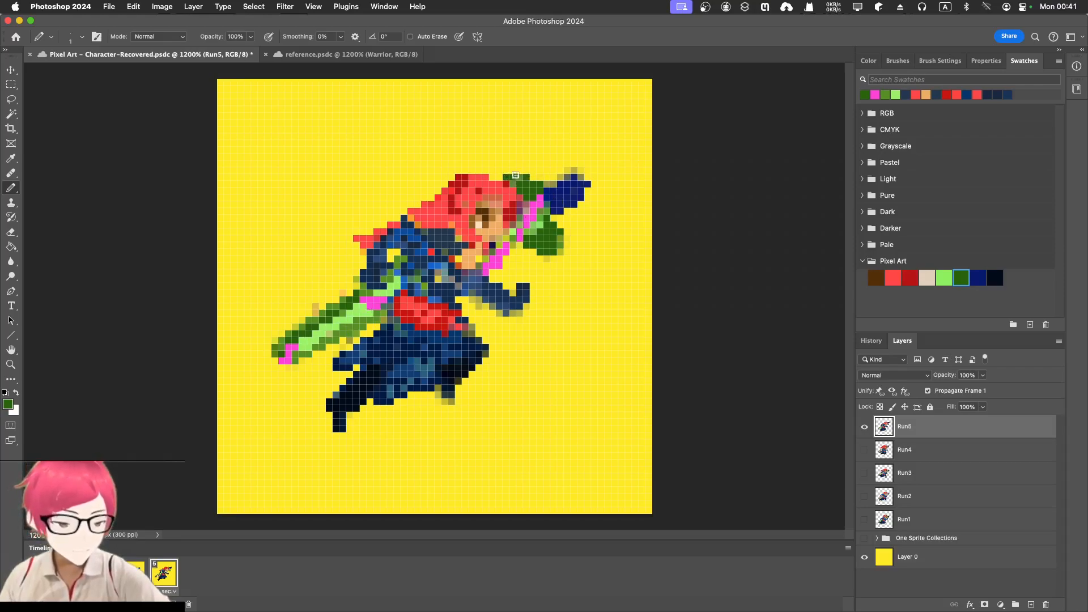
Step: Trim the raised shoulder pixel, extend the hair over it in sampled light red, and shade the trailing hair with sampled dark red
{"action": "key", "text": "e"}
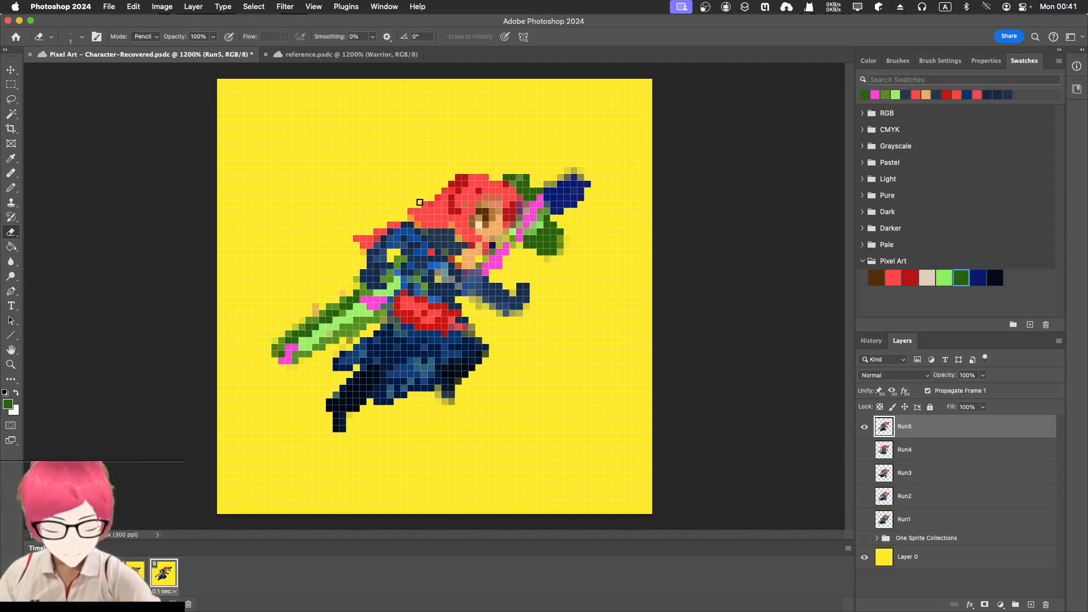
{"action": "key", "text": "i"}
{"action": "left_click", "coordinate": [420, 214]}
{"action": "key", "text": "b"}
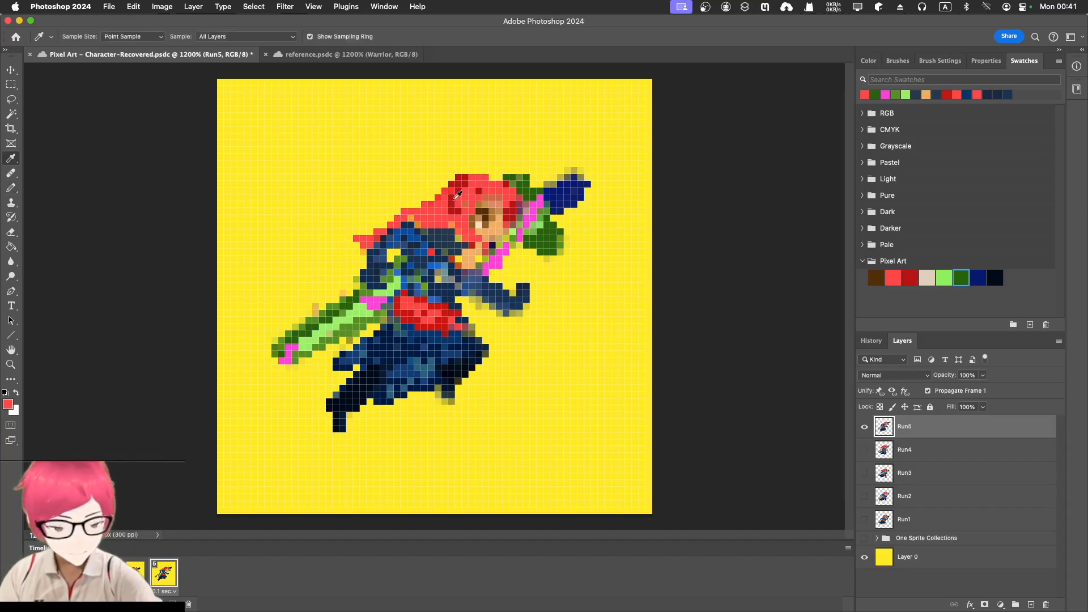
{"action": "left_click", "coordinate": [464, 188], "text": "alt"}
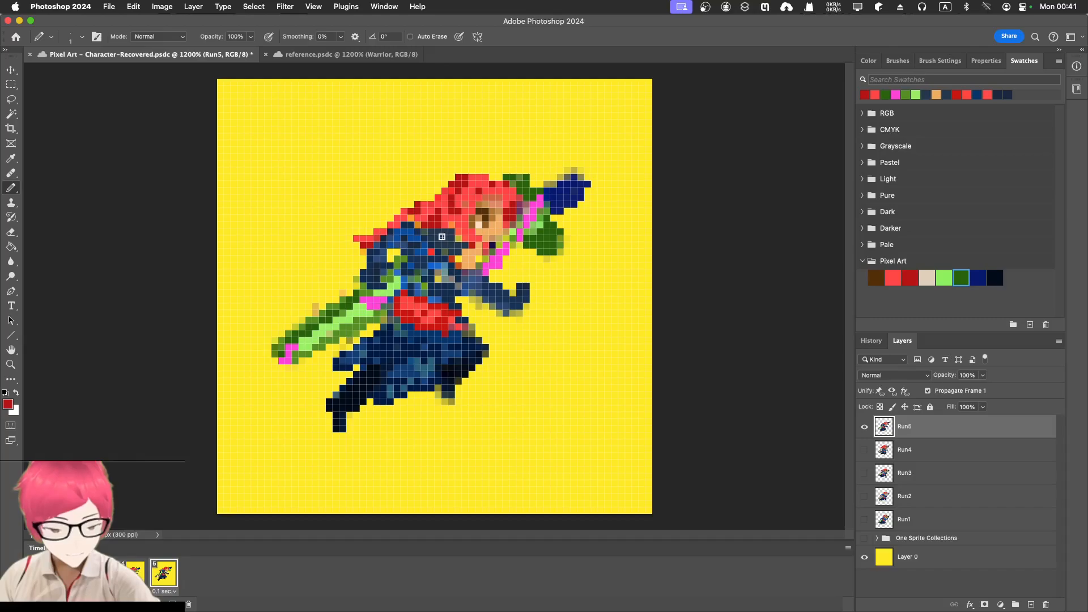
Step: Repaint the torso in the blue sampled from the chest, covering the stray red and green pixels
{"action": "key", "text": "i"}
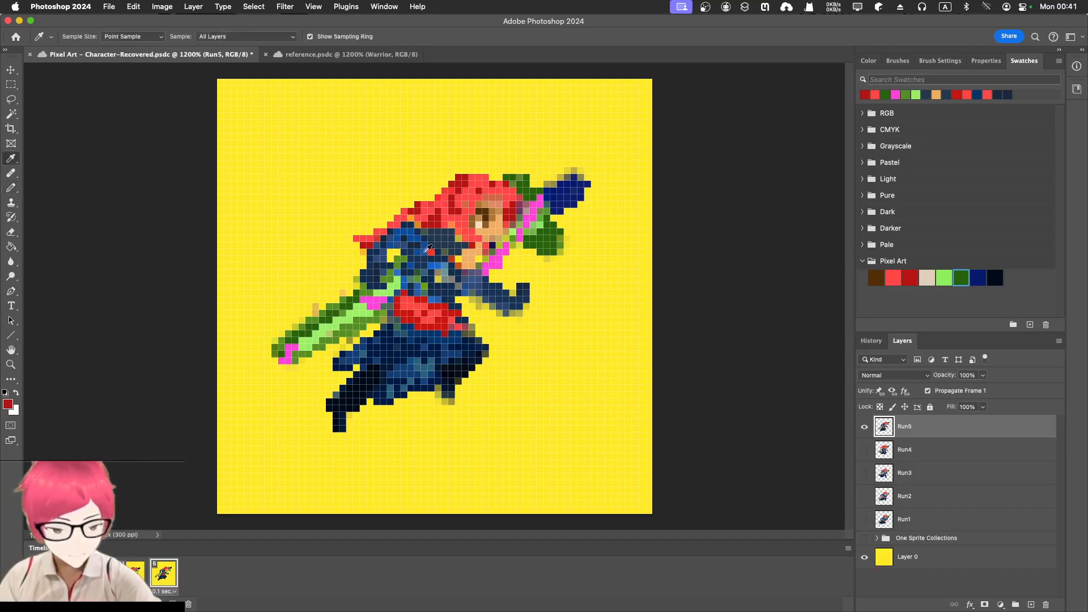
{"action": "left_click", "coordinate": [428, 251]}
{"action": "key", "text": "b"}
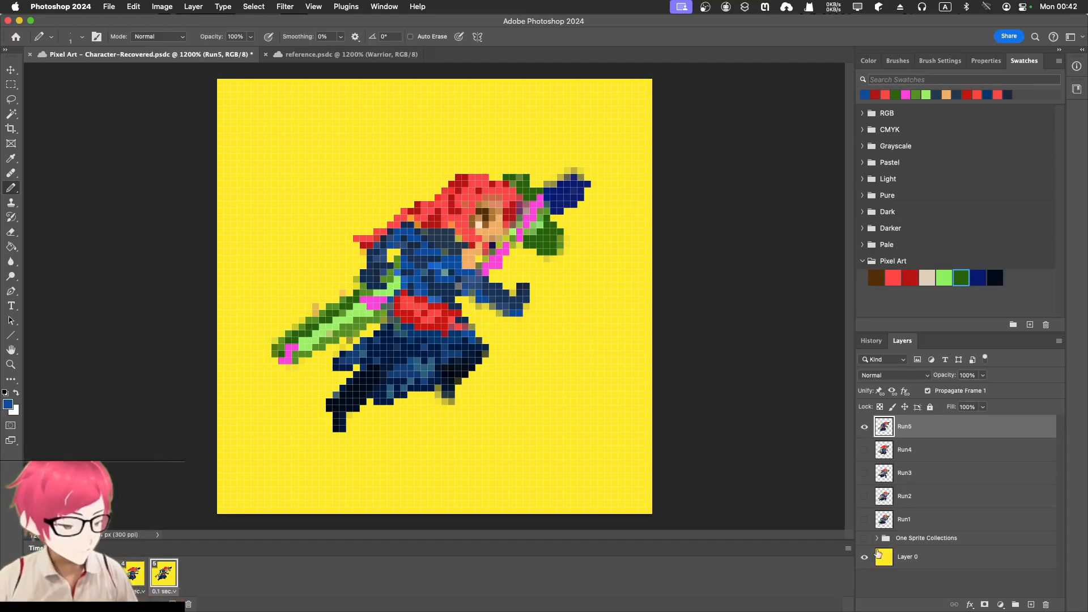
Step: With Layer 0 temporarily hidden, touch up the hair's lower edge in sampled light and dark red and the neck base in sampled blue
{"action": "left_click", "coordinate": [865, 557]}
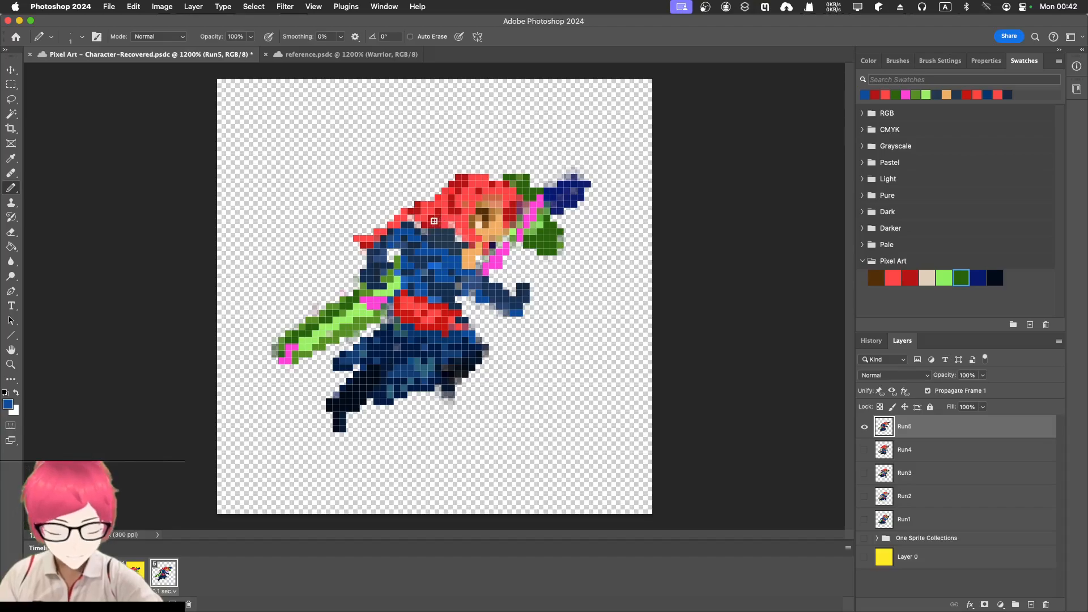
{"action": "key", "text": "i"}
{"action": "left_click", "coordinate": [425, 218]}
{"action": "key", "text": "b"}
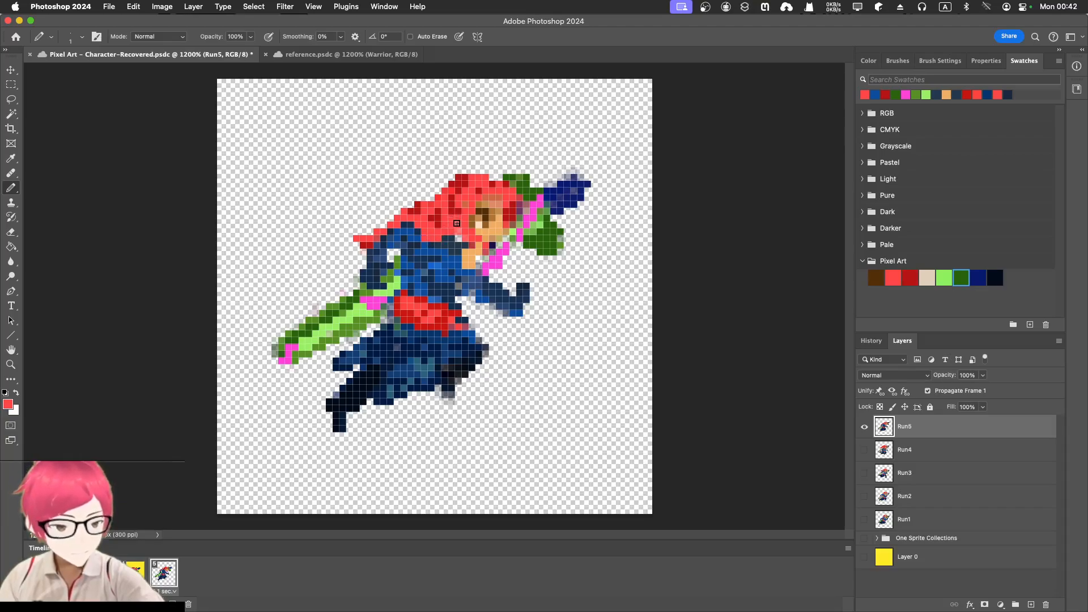
{"action": "left_click", "coordinate": [439, 221], "text": "alt"}
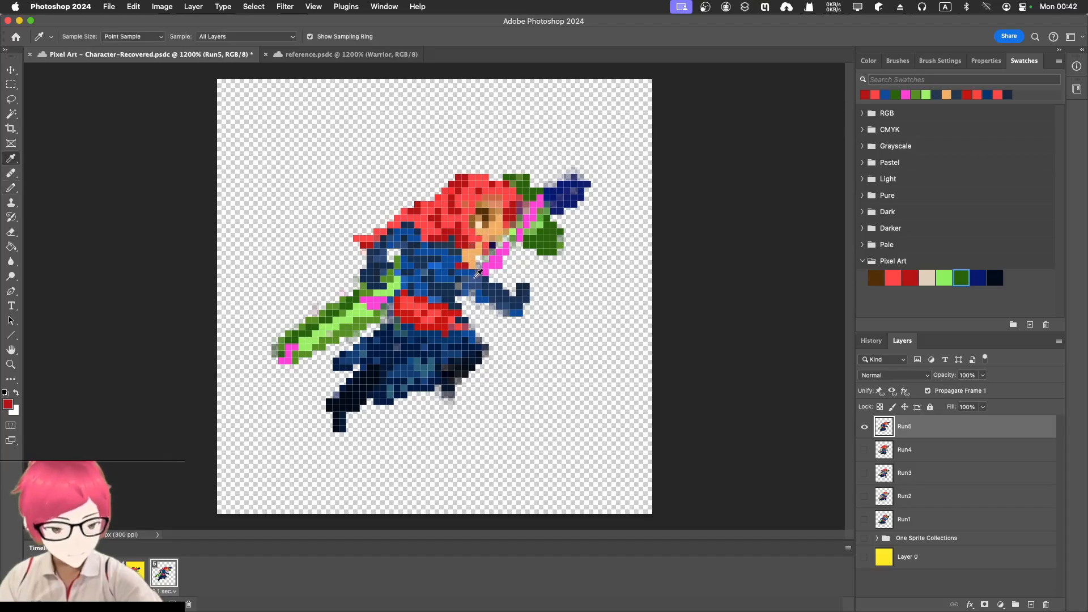
{"action": "left_click", "coordinate": [476, 273], "text": "alt"}
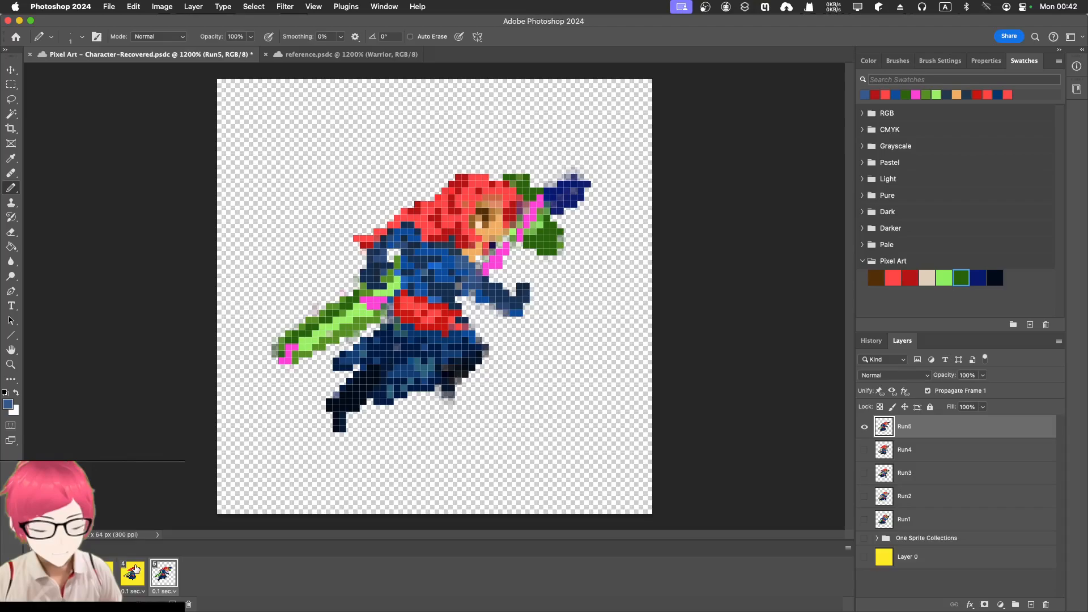
{"action": "left_click", "coordinate": [864, 557]}
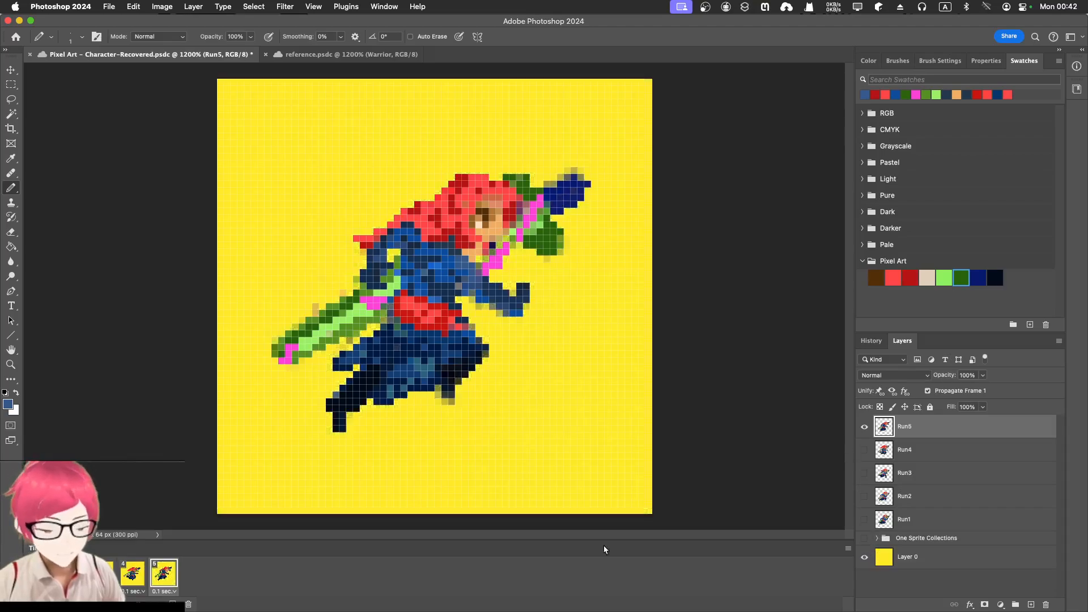
Step: Preview the run animation, return to frame 5, and play the animation again
{"action": "key", "text": "space"}
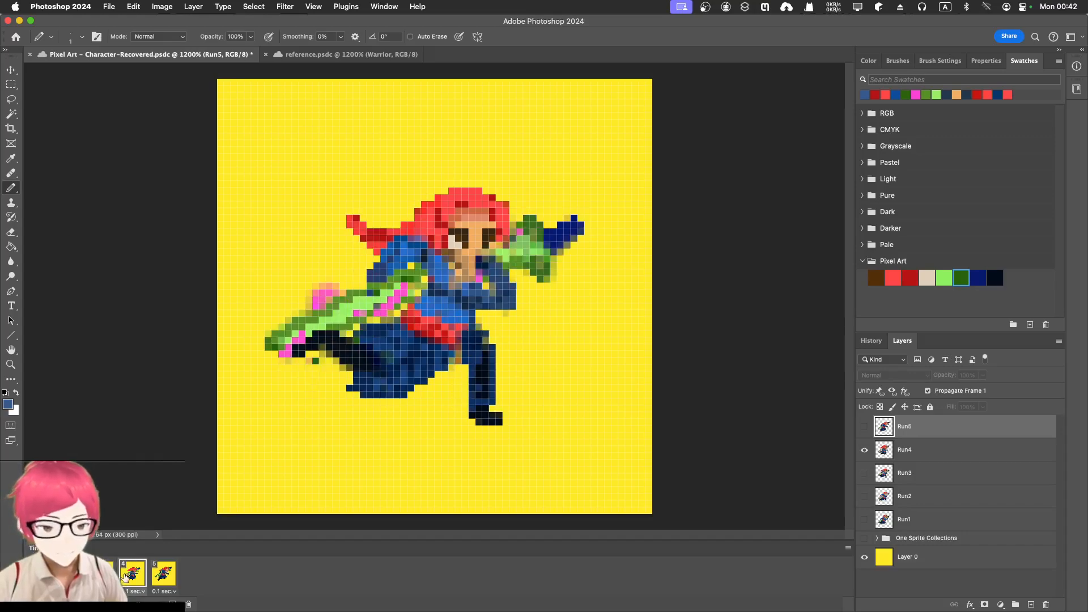
{"action": "left_click", "coordinate": [165, 574]}
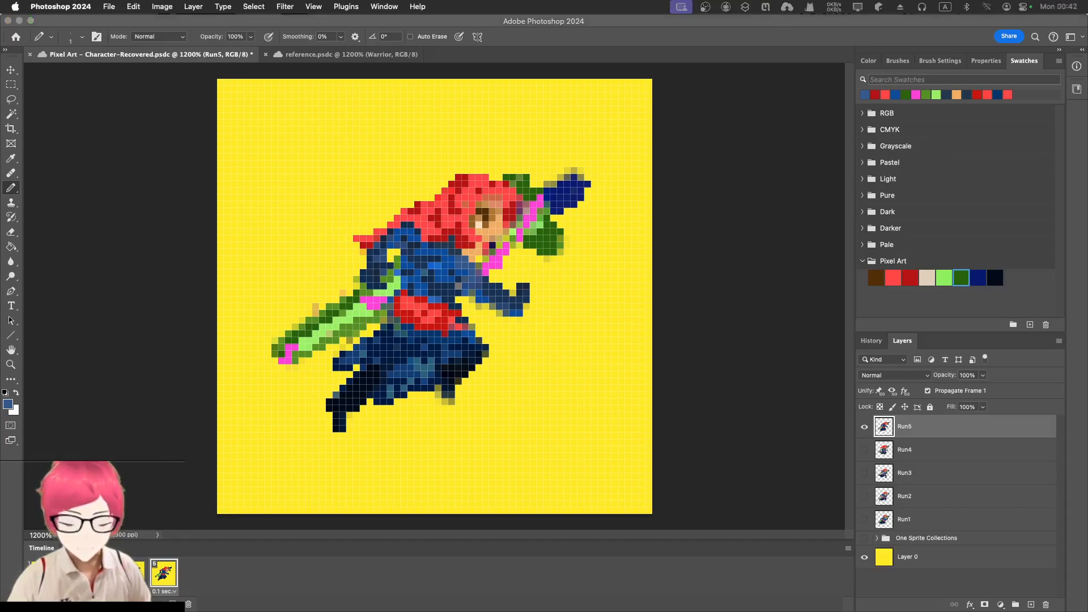
{"action": "key", "text": "space"}
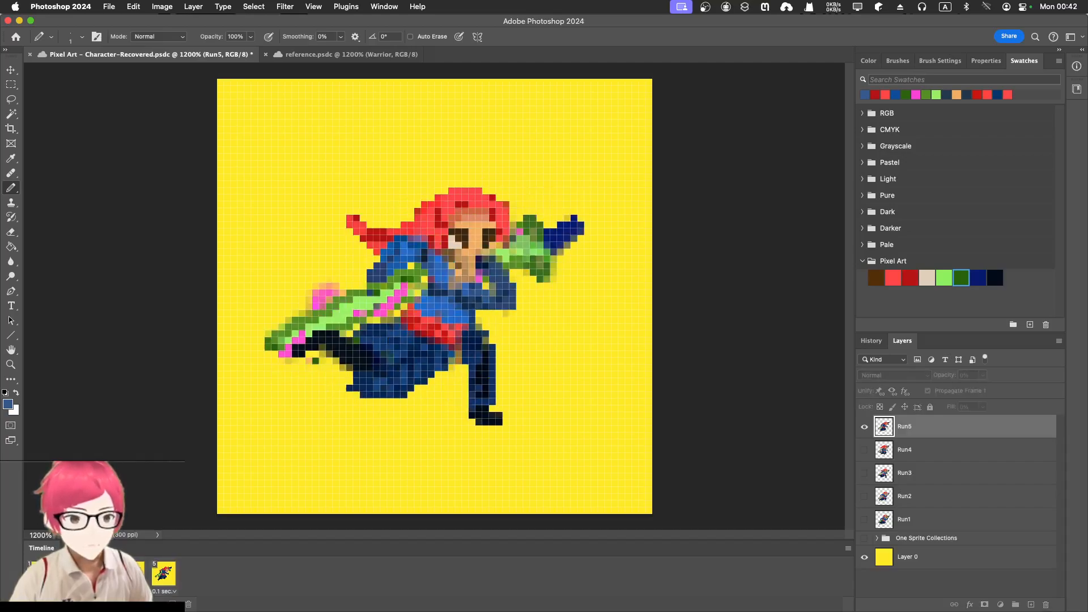